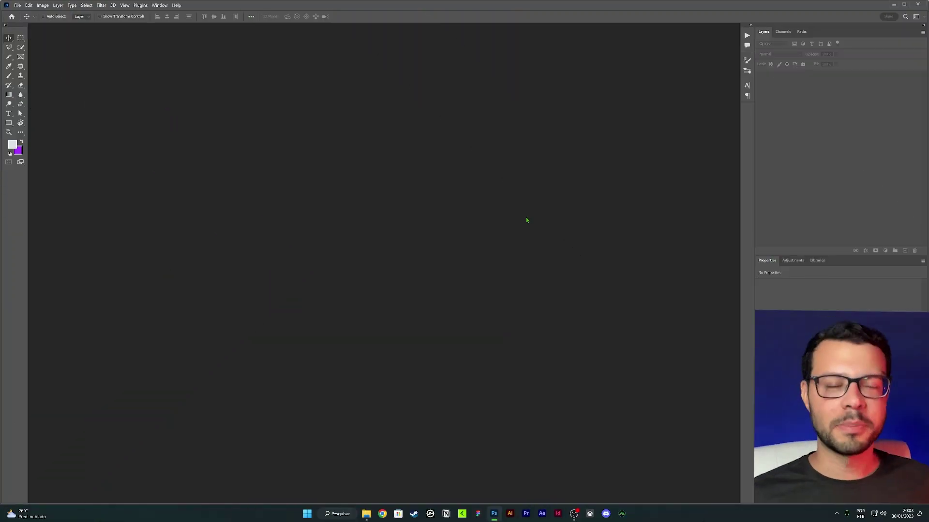
# Create a Web Large 1920×1080 px document with an artboard
pyautogui.hotkey('ctrl', 'n')
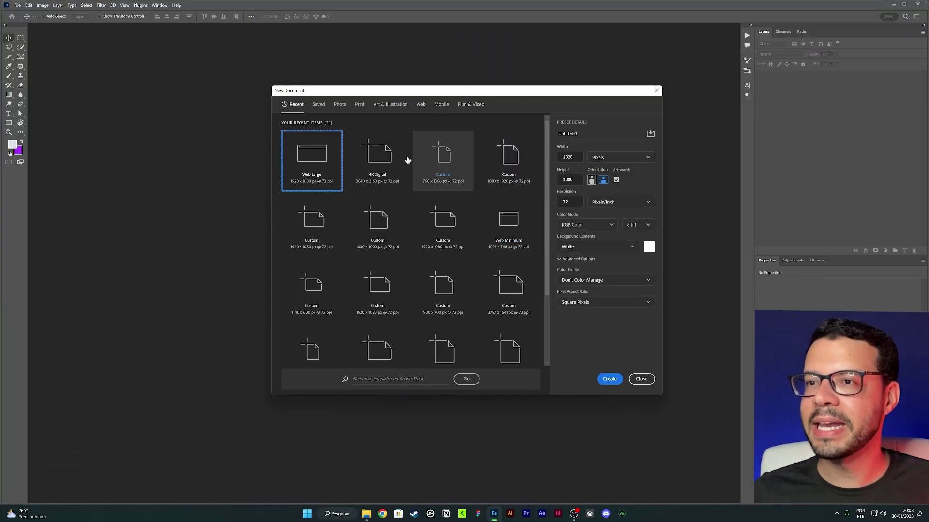
pyautogui.click(421, 107)
pyautogui.click(386, 159)
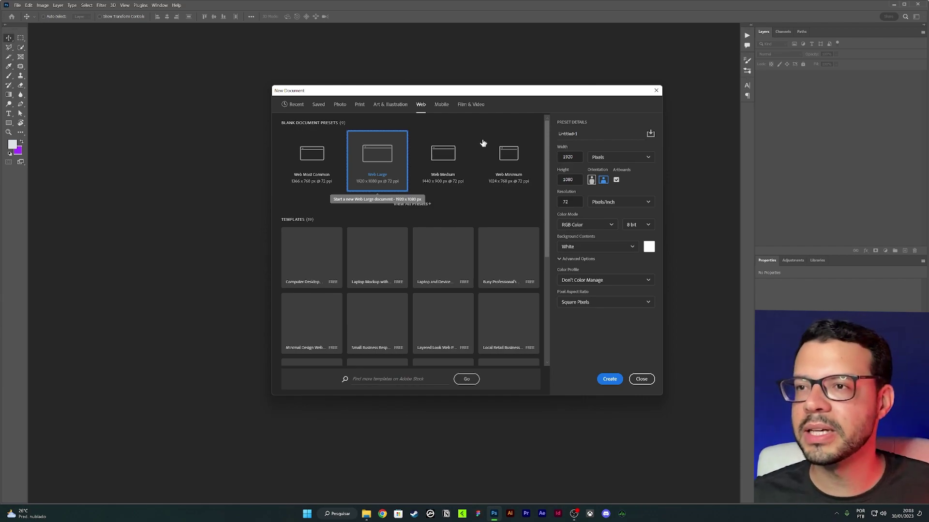
pyautogui.click(616, 180)
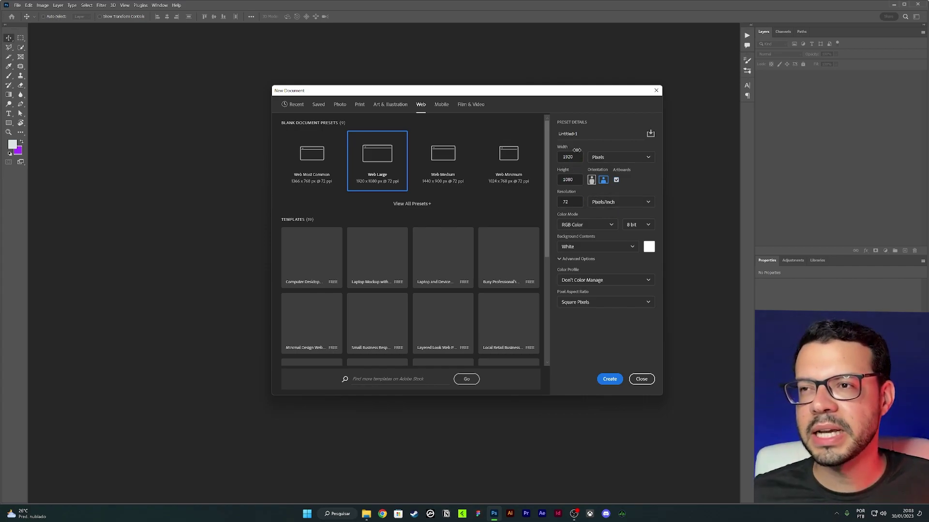
pyautogui.click(609, 379)
pyautogui.scroll(-2, 385, 198)
# Add a Solid Color fill layer set to black 000000 over Artboard 1
pyautogui.scroll(4, 393, 208)
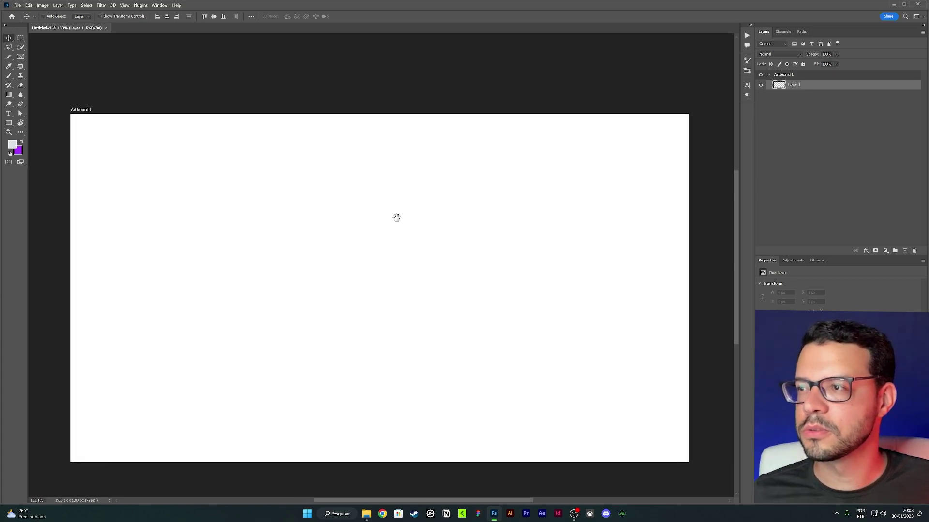
pyautogui.scroll(-1, 390, 190)
pyautogui.scroll(1, 378, 187)
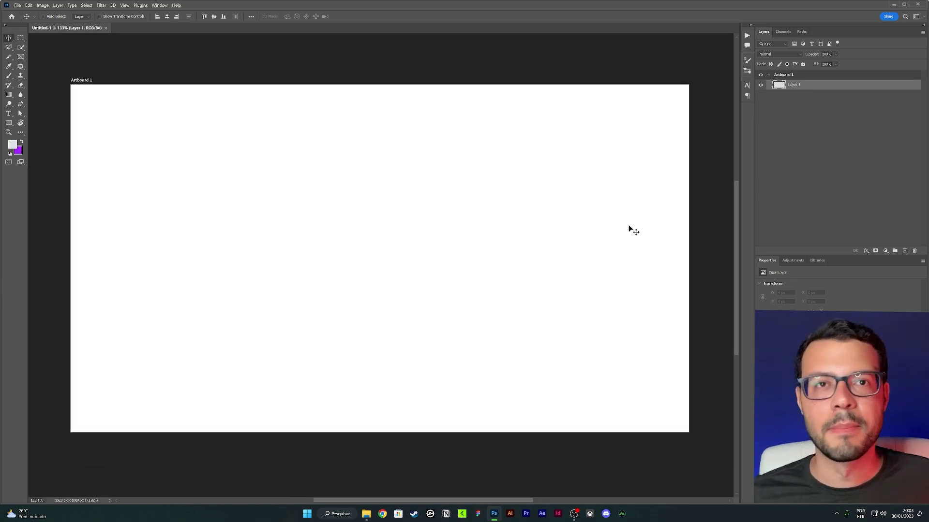
pyautogui.click(885, 251)
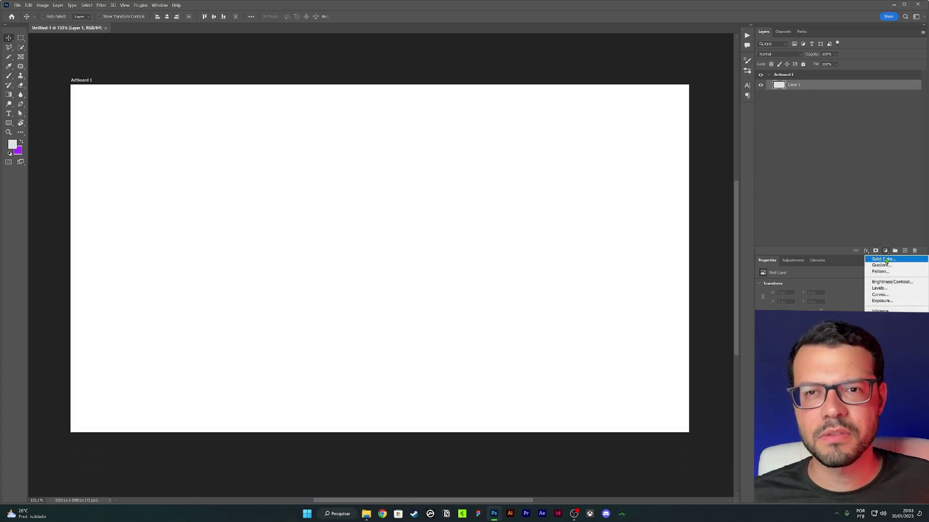
pyautogui.click(882, 259)
pyautogui.write('000000')
pyautogui.click(752, 150)
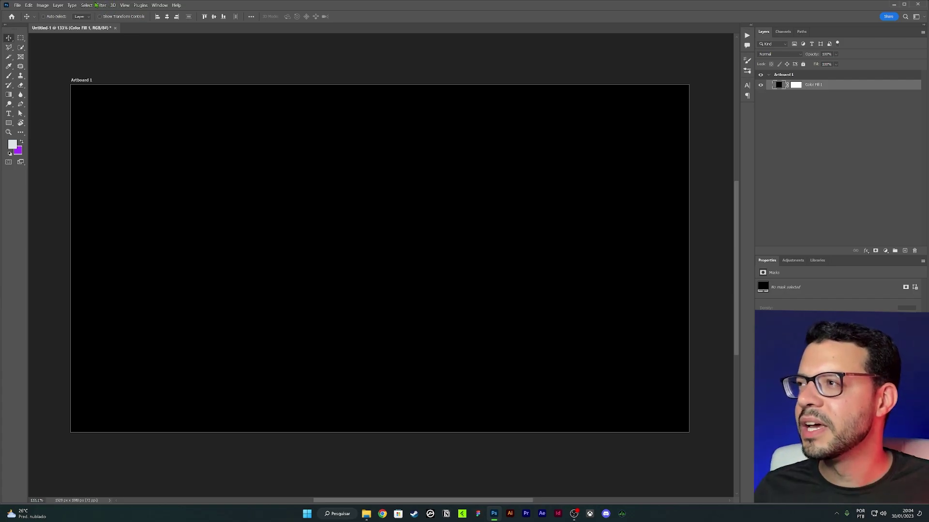
pyautogui.click(125, 6)
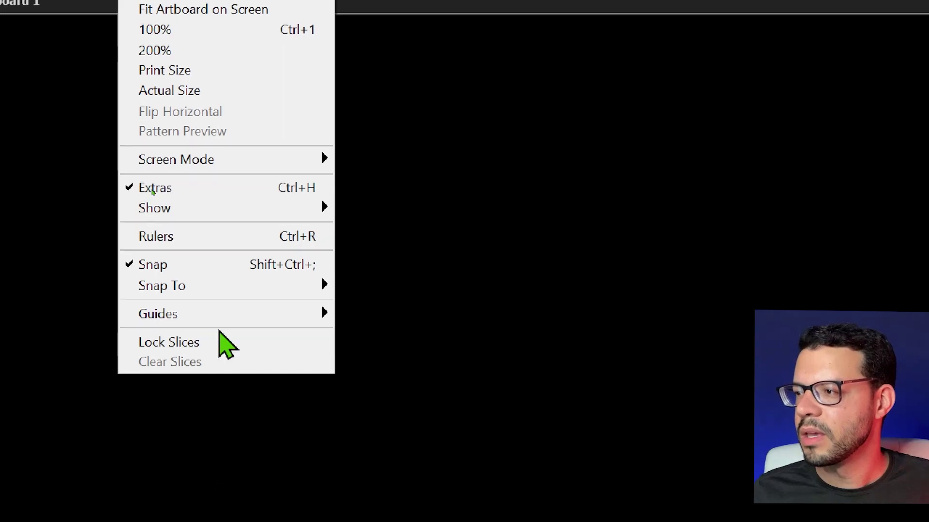
pyautogui.moveTo(158, 313)
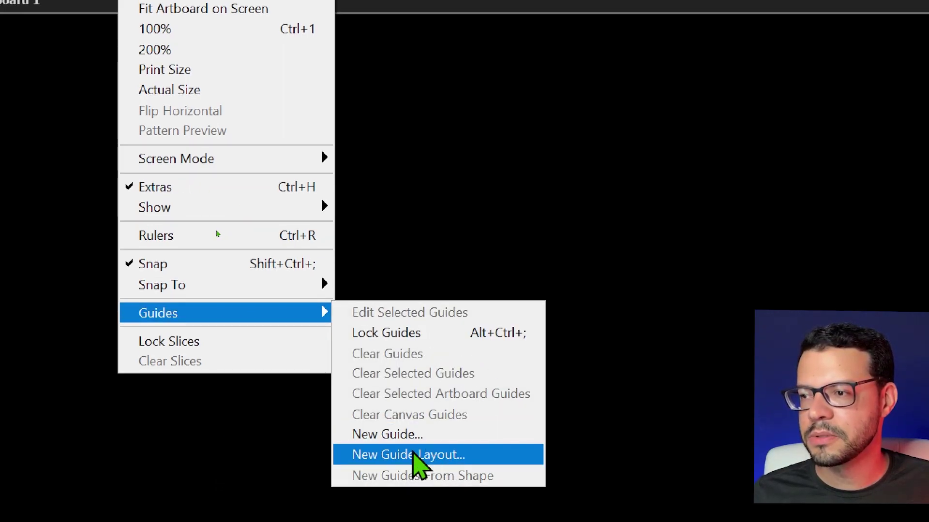
# Apply a New Guide Layout: 12 columns, 15 px gutter, 320 px left and right margins
pyautogui.click(427, 457)
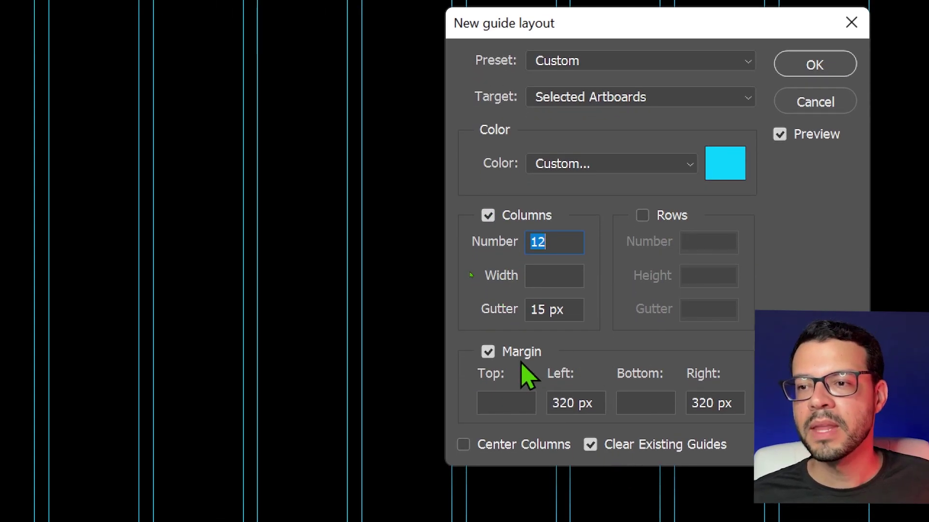
pyautogui.moveTo(594, 406); pyautogui.dragTo(539, 402)
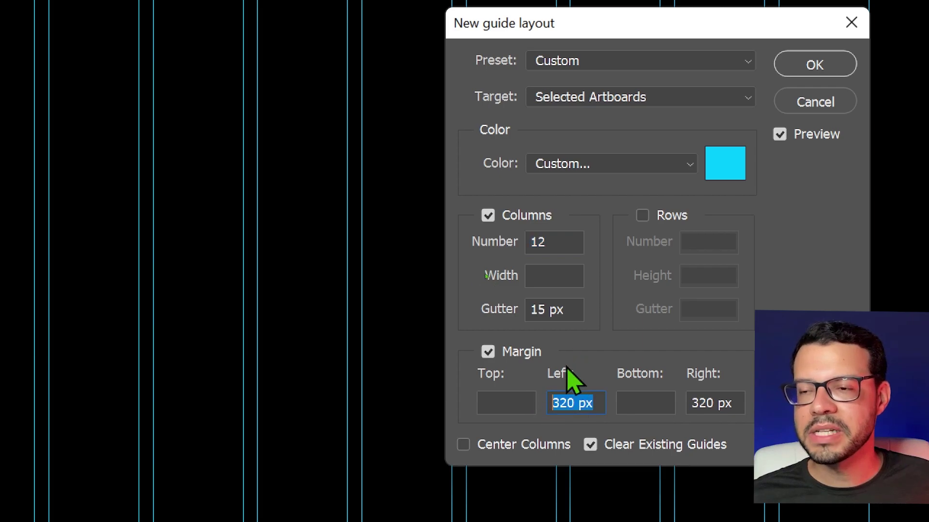
pyautogui.moveTo(696, 407); pyautogui.dragTo(745, 405)
pyautogui.doubleClick(554, 403)
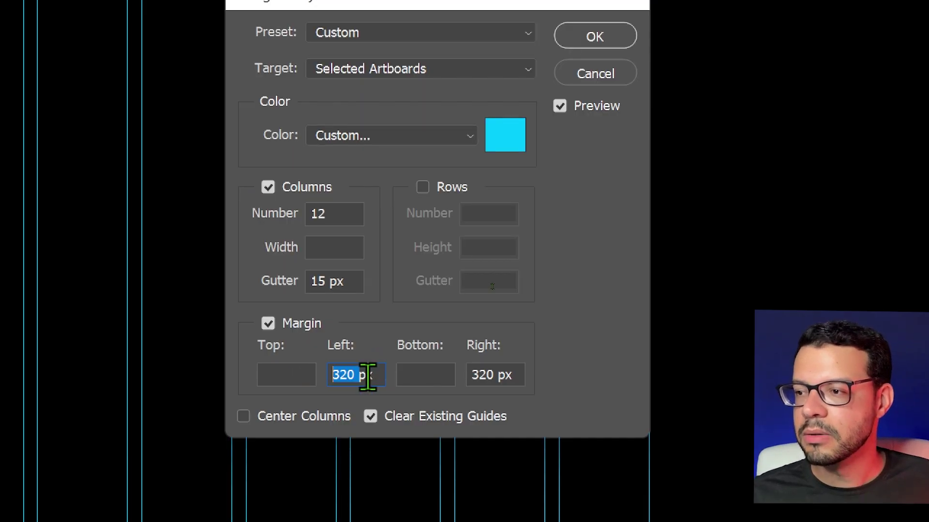
pyautogui.click(348, 375)
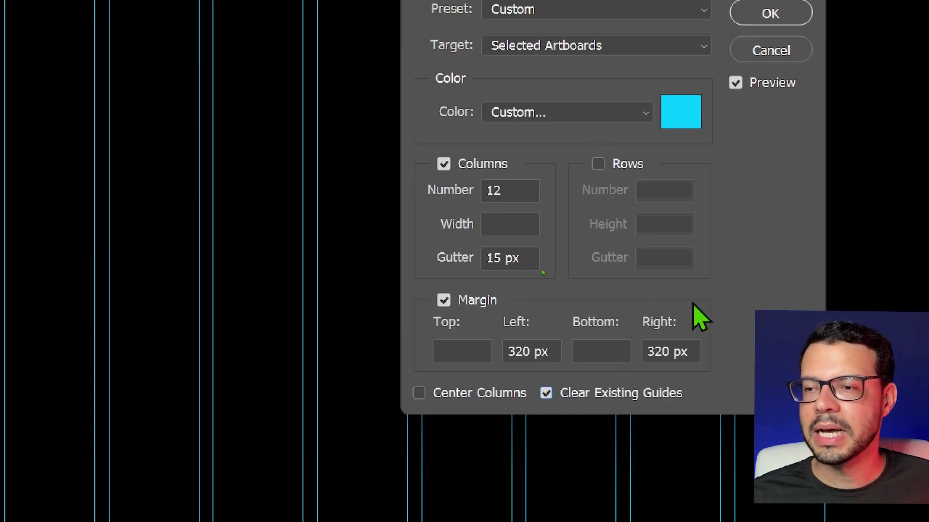
pyautogui.click(793, 16)
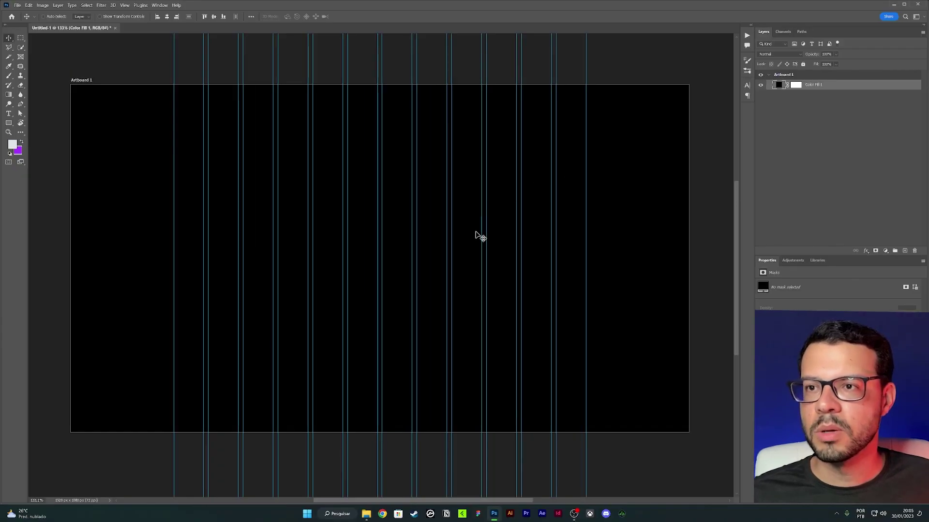
# Lock the column guides so they can no longer be moved
pyautogui.scroll(1, 358, 171)
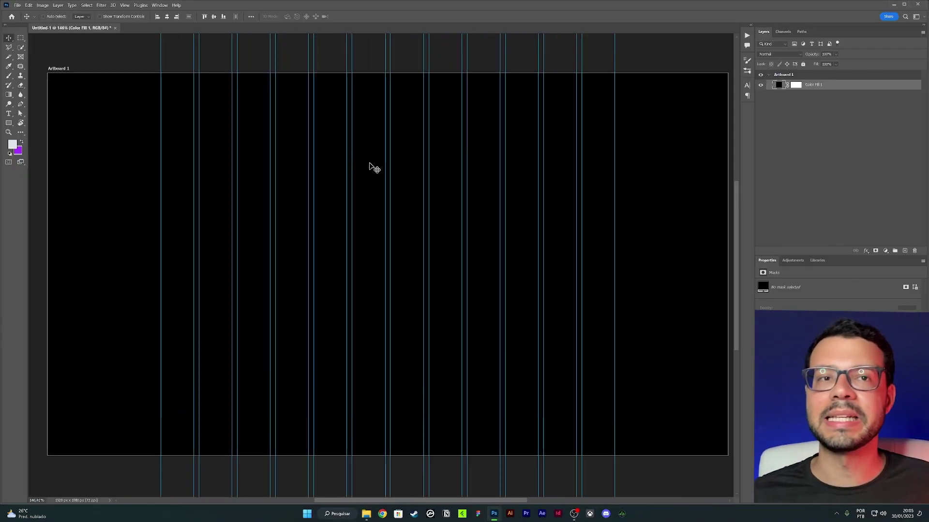
pyautogui.scroll(1, 369, 163)
pyautogui.scroll(2, 367, 181)
pyautogui.scroll(1, 378, 164)
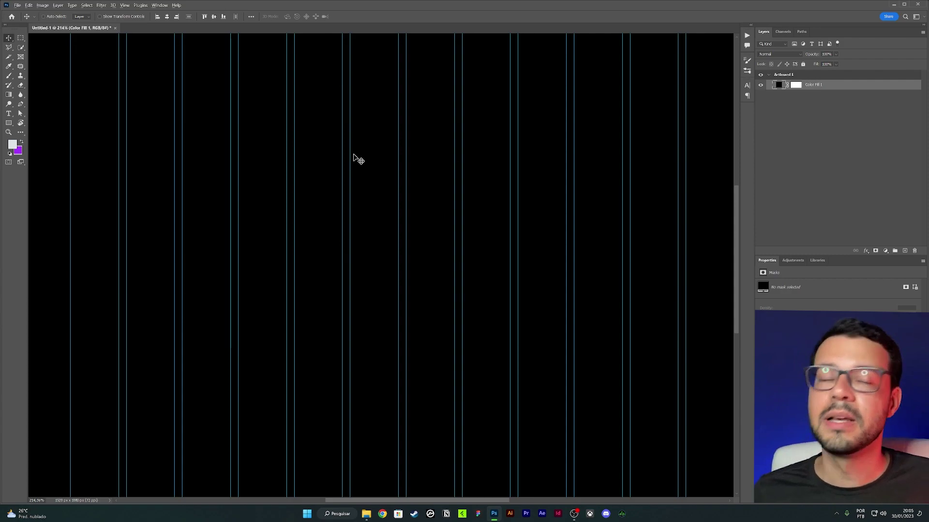
pyautogui.scroll(-13, 360, 140)
pyautogui.scroll(1, 365, 136)
pyautogui.scroll(11, 353, 147)
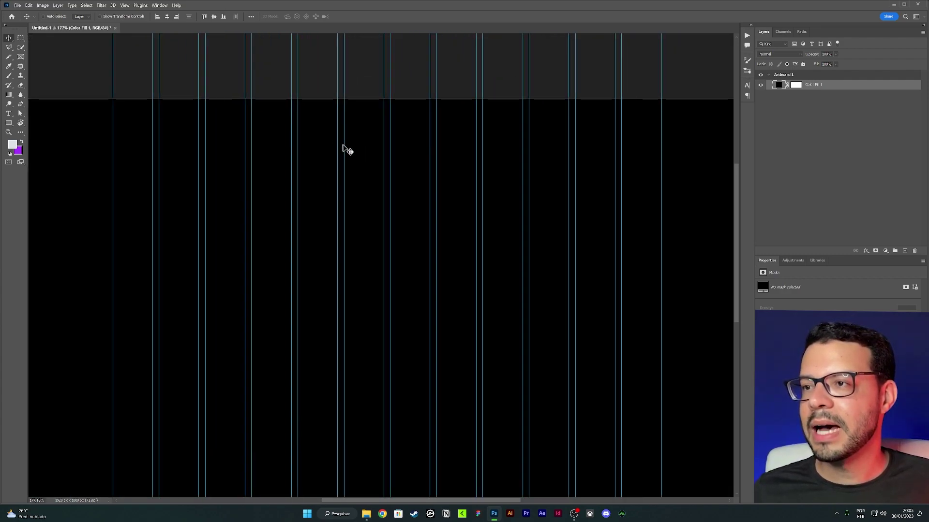
pyautogui.moveTo(345, 146); pyautogui.dragTo(387, 155)
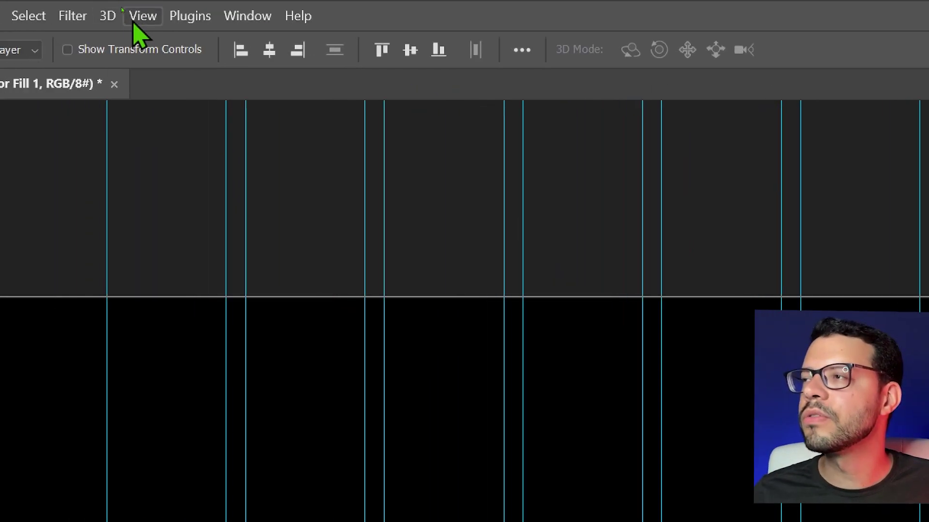
pyautogui.click(124, 5)
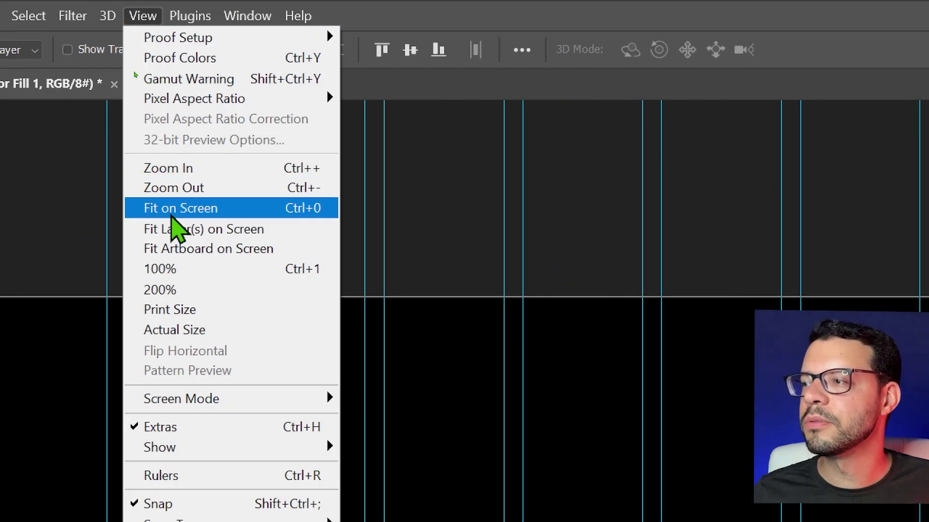
pyautogui.moveTo(164, 284)
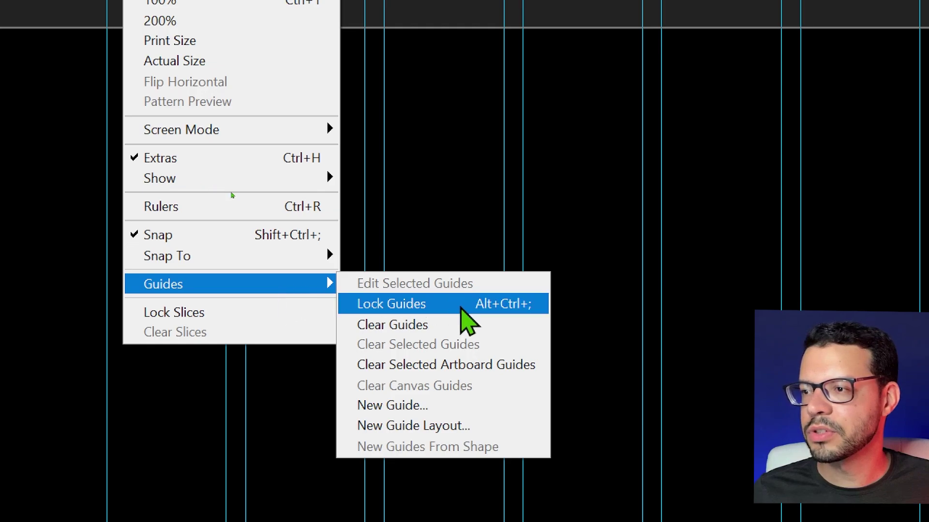
pyautogui.click(422, 309)
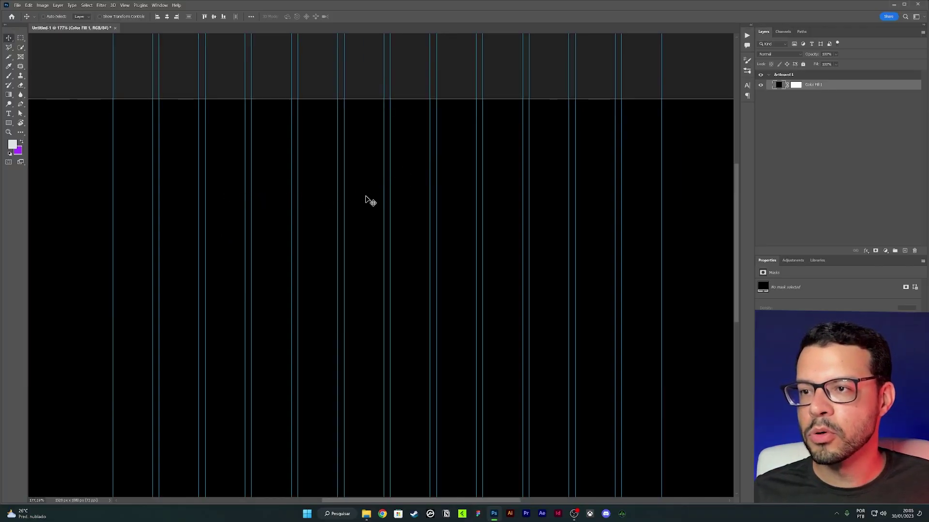
# Show the rulers along the canvas edges
pyautogui.scroll(2, 387, 203)
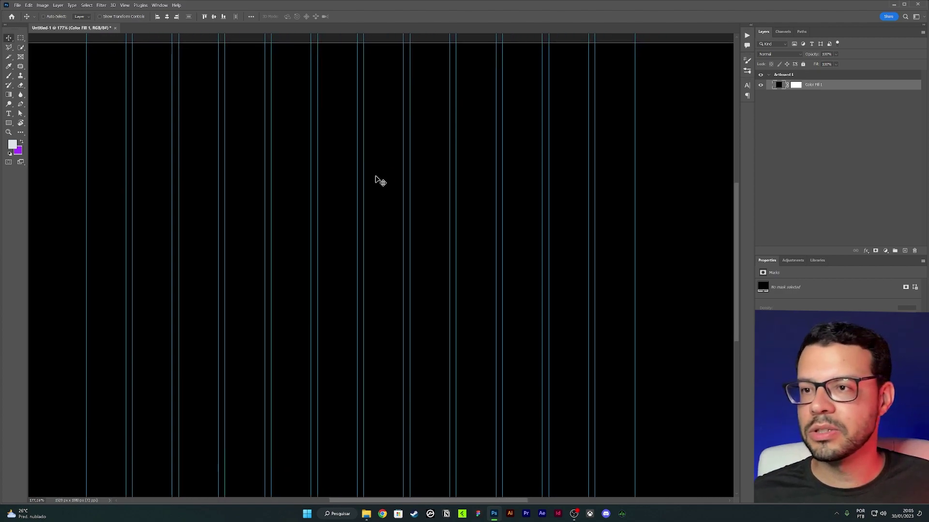
pyautogui.scroll(-5, 355, 176)
pyautogui.scroll(4, 325, 168)
pyautogui.scroll(-2, 383, 207)
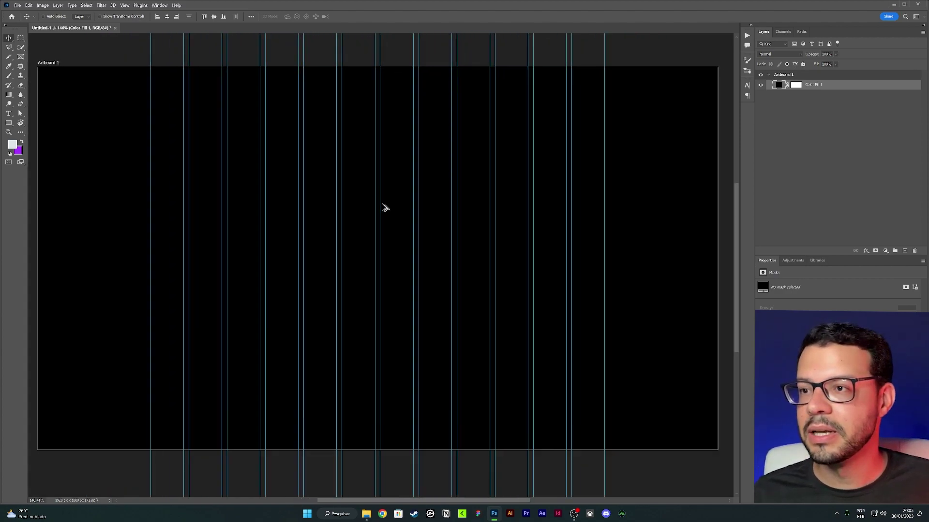
pyautogui.scroll(3, 369, 178)
pyautogui.scroll(-3, 360, 188)
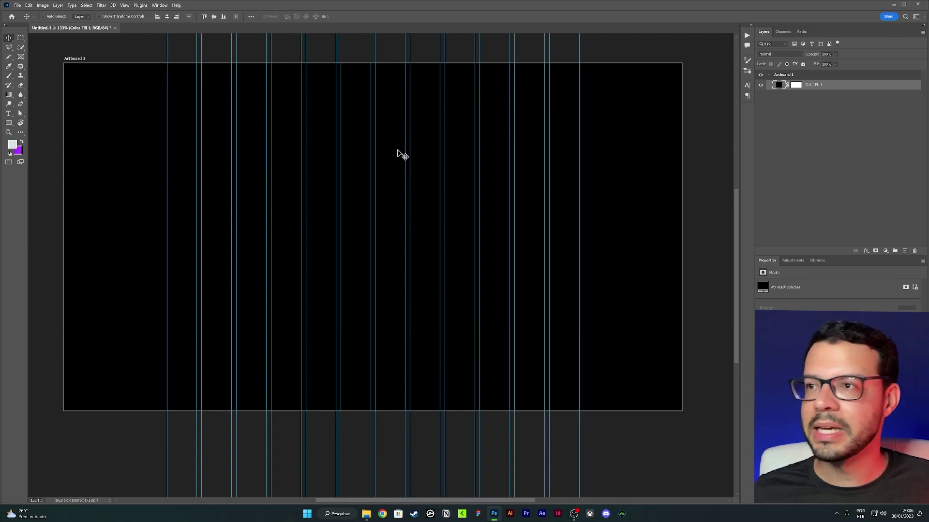
pyautogui.hotkey('ctrl', 'r')
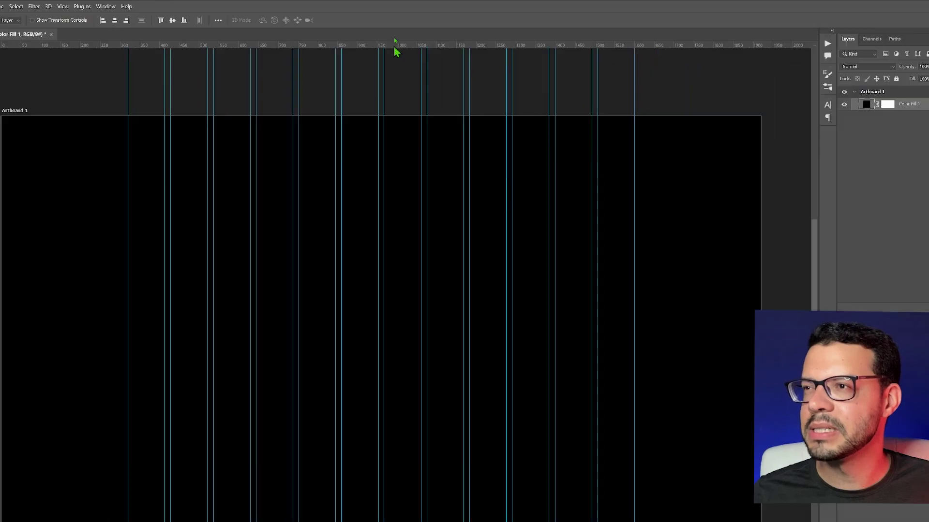
# Pull a horizontal guide from the top ruler down to Y 1080 px
pyautogui.moveTo(402, 37); pyautogui.dragTo(405, 443)
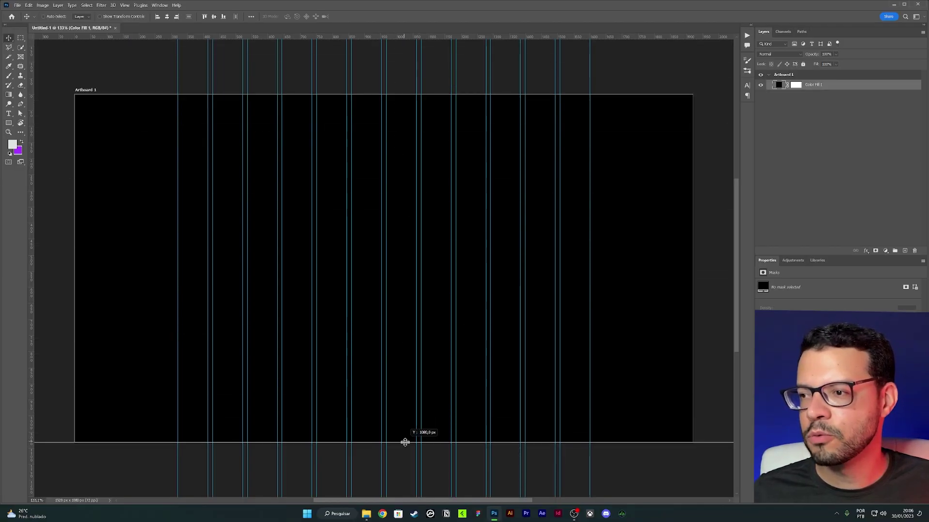
pyautogui.scroll(-1, 394, 328)
pyautogui.scroll(1, 409, 267)
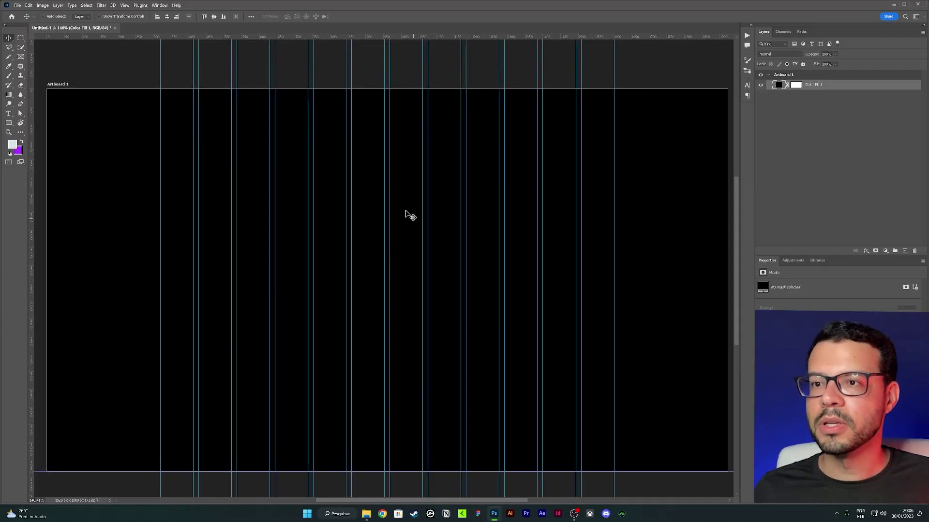
# Sketch the woman's head and hair in green on the artboard's right, then clear the strokes
pyautogui.scroll(-1, 381, 199)
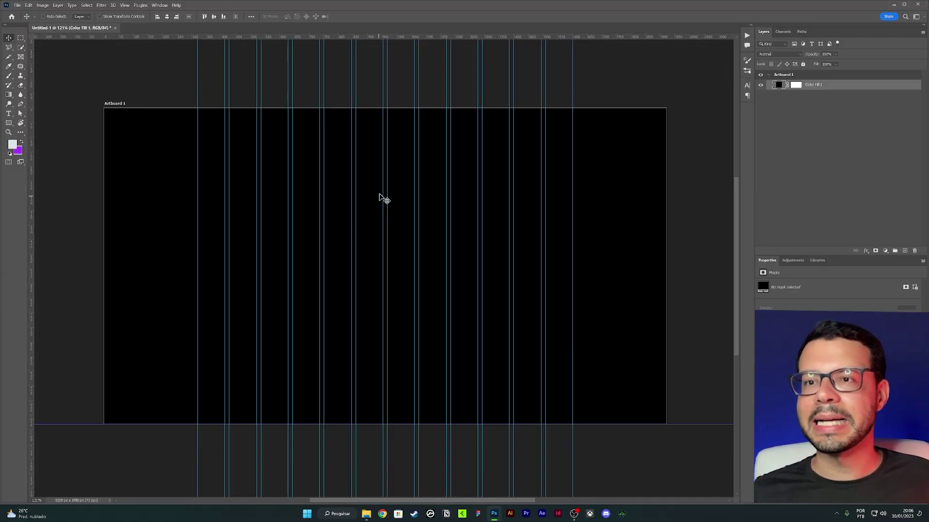
pyautogui.moveTo(381, 199); pyautogui.dragTo(387, 191)
pyautogui.hotkey('alt', 'Tab')
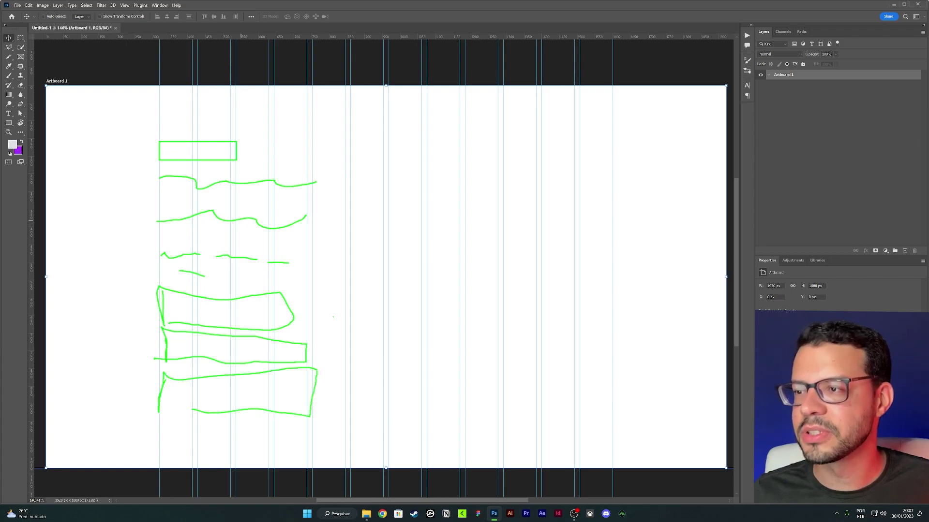
pyautogui.moveTo(481, 170); pyautogui.dragTo(477, 162)
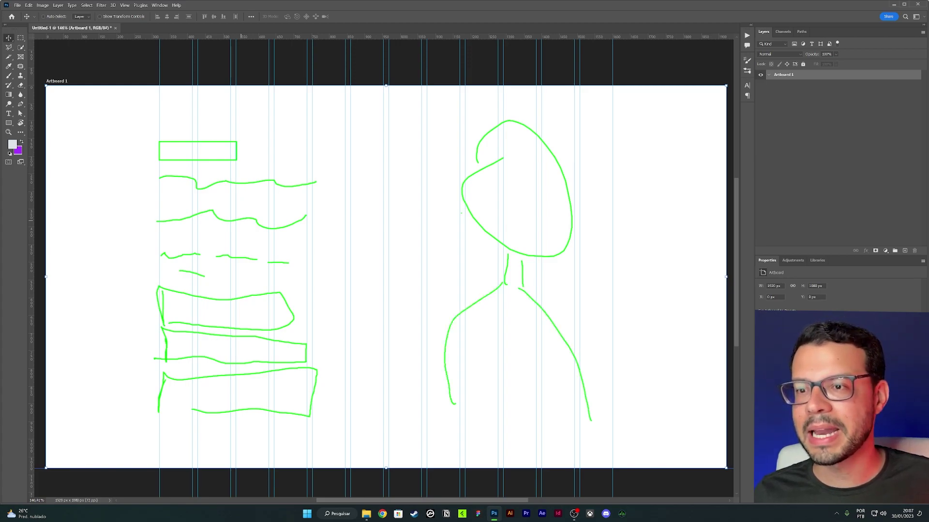
pyautogui.moveTo(474, 157); pyautogui.dragTo(429, 329)
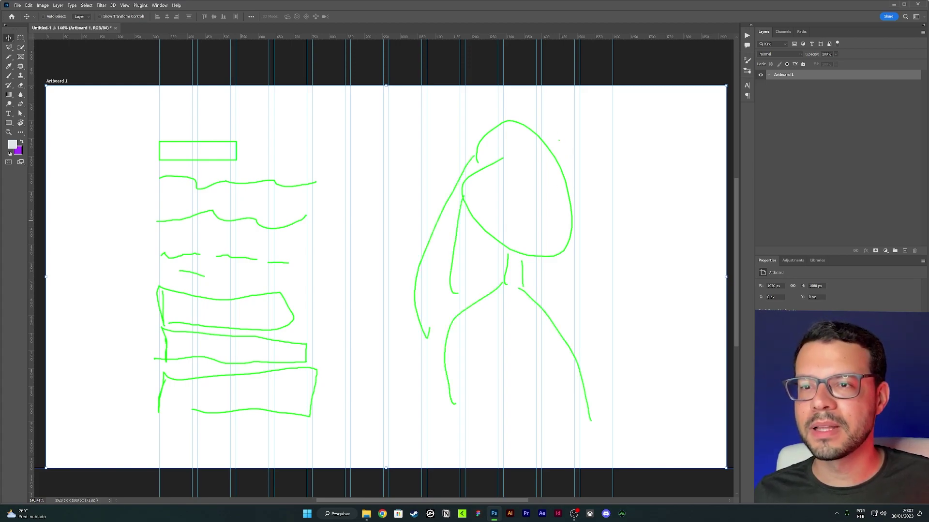
pyautogui.moveTo(551, 140); pyautogui.dragTo(582, 319)
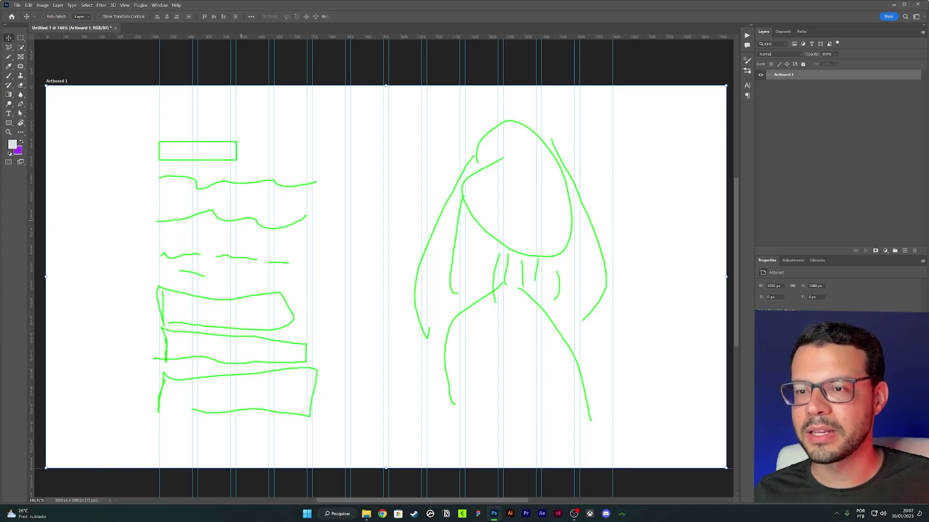
pyautogui.press('Escape')
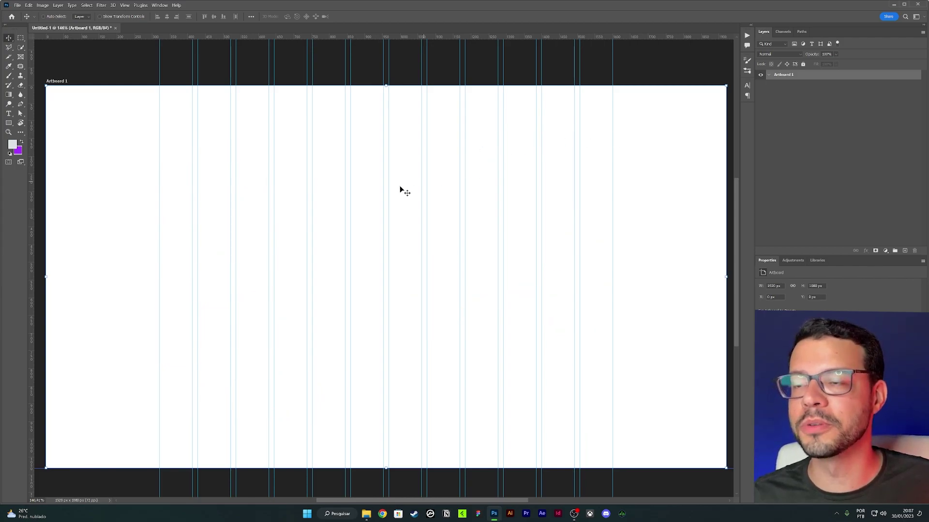
# Place the woman's photo from the project folder onto the artboard, right of centre
pyautogui.scroll(-1, 400, 189)
pyautogui.scroll(2, 383, 224)
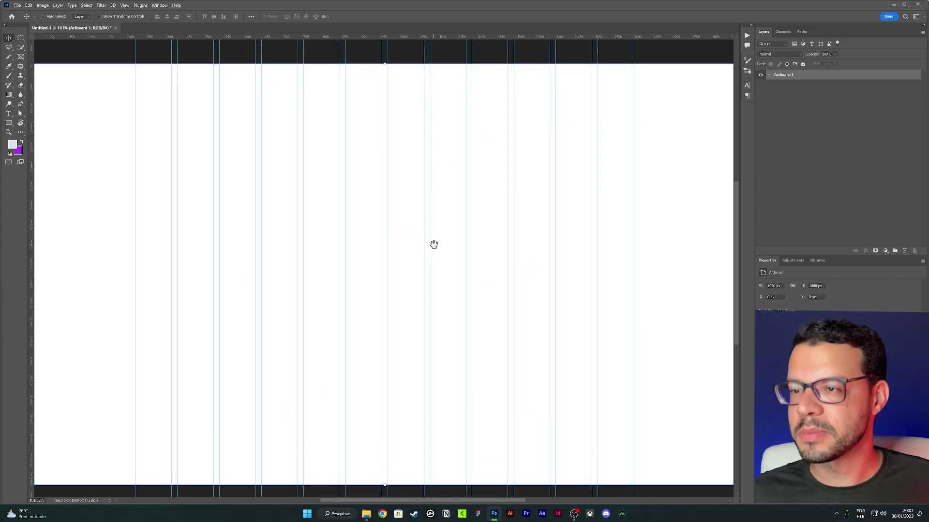
pyautogui.click(367, 514)
pyautogui.moveTo(796, 102)
pyautogui.mouseDown()
pyautogui.moveTo(466, 192)
pyautogui.moveTo(459, 216)
pyautogui.moveTo(589, 214)
pyautogui.mouseUp()
pyautogui.press('Return')
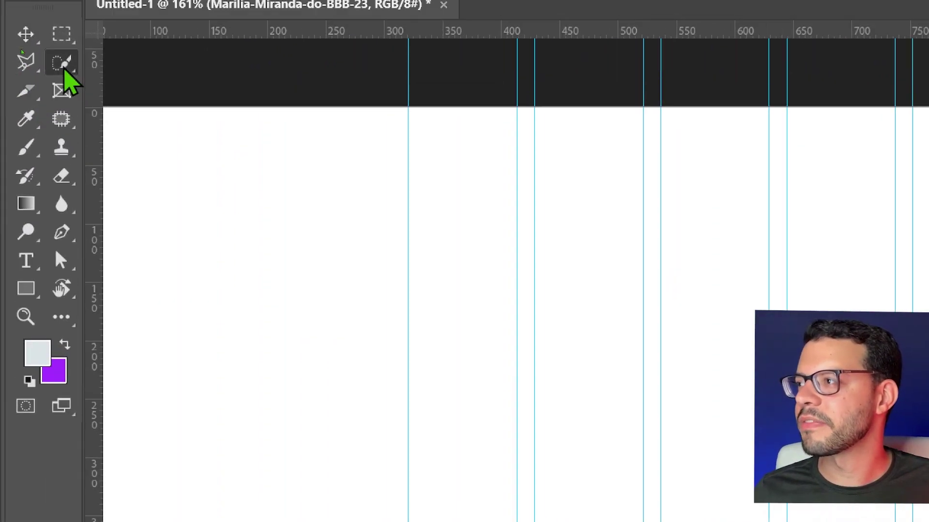
# Select the woman with Select Subject, mask out the backdrop, and add a Solid Color fill layer
pyautogui.click(20, 47)
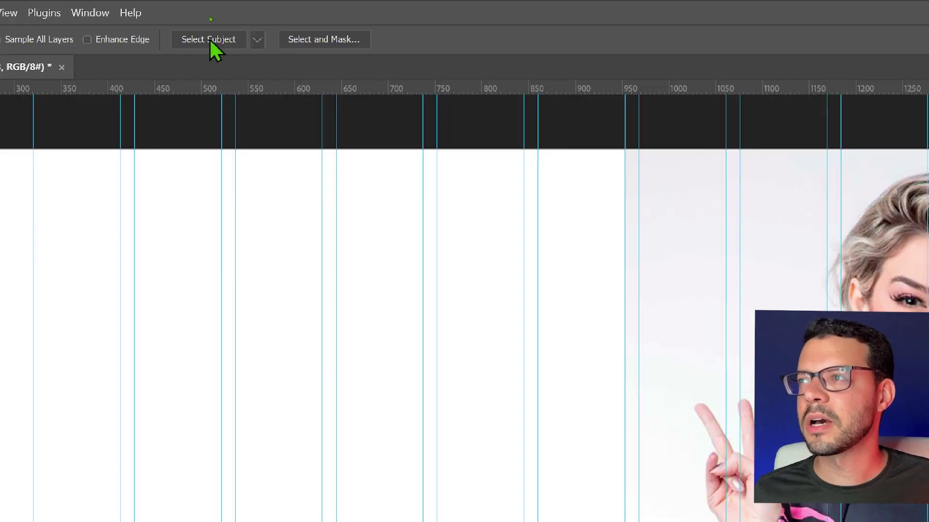
pyautogui.click(210, 17)
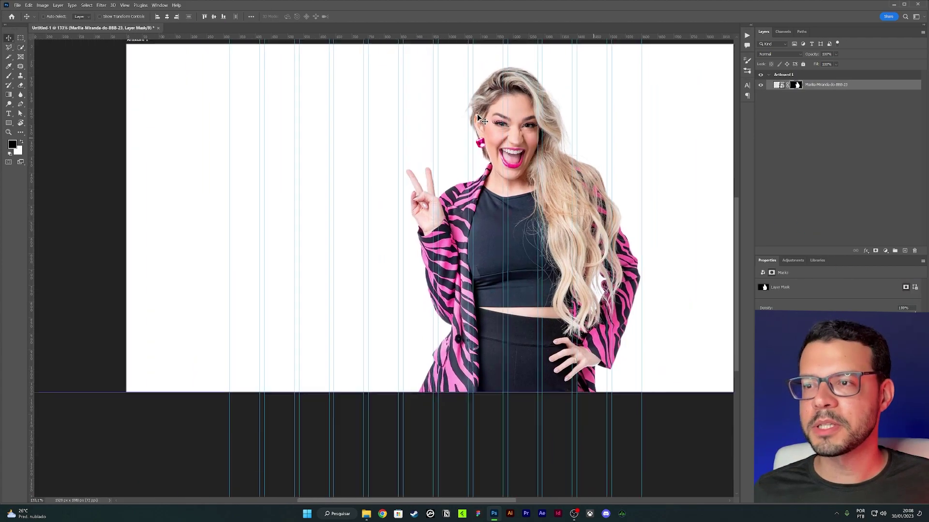
pyautogui.scroll(2, 480, 119)
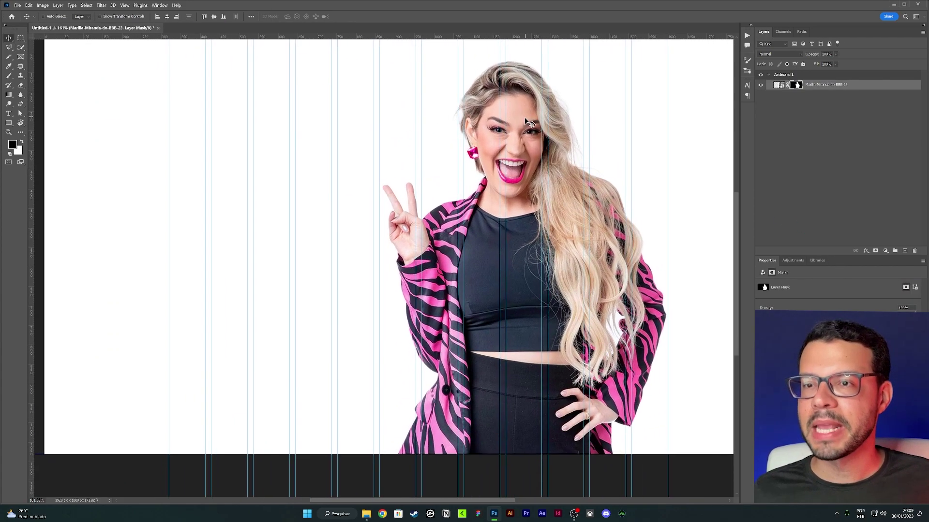
pyautogui.scroll(-2, 525, 121)
pyautogui.scroll(2, 525, 121)
pyautogui.scroll(-1, 526, 120)
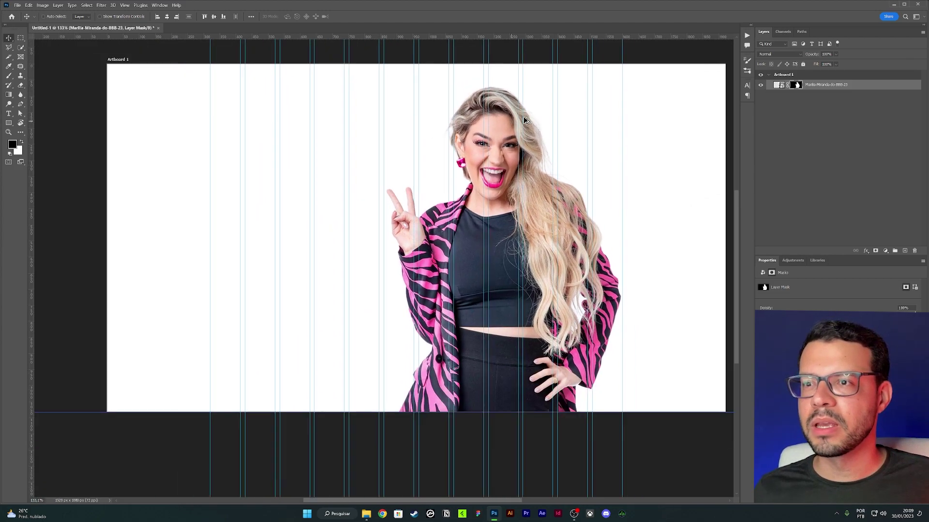
pyautogui.click(885, 251)
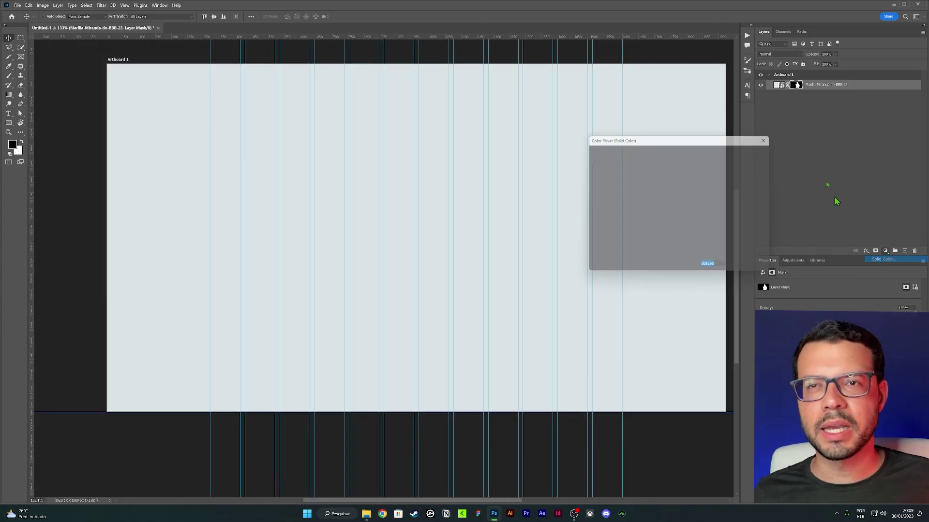
# Move the fill layer below the woman's photo and set it to pink ffb6e4
pyautogui.press('Return')
pyautogui.moveTo(780, 86); pyautogui.dragTo(781, 97)
pyautogui.doubleClick(778, 95)
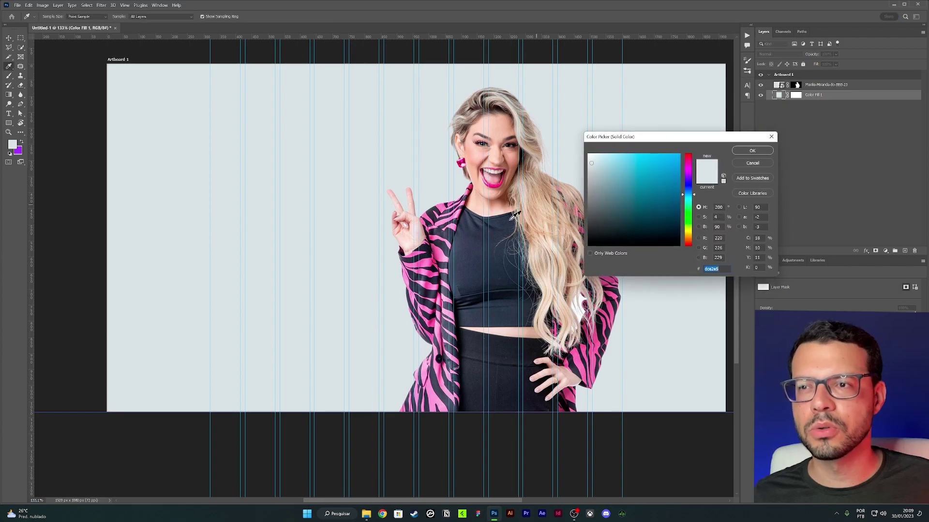
pyautogui.click(471, 203)
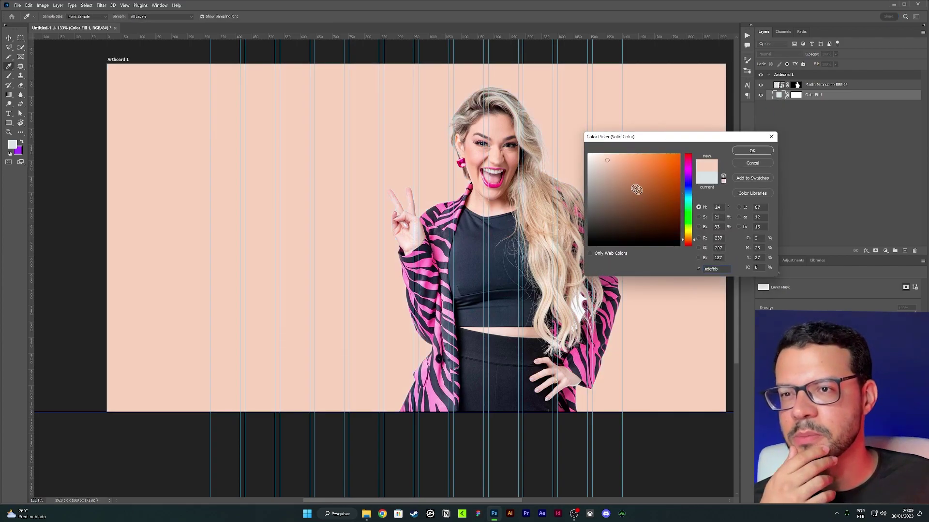
pyautogui.moveTo(600, 159); pyautogui.dragTo(592, 158)
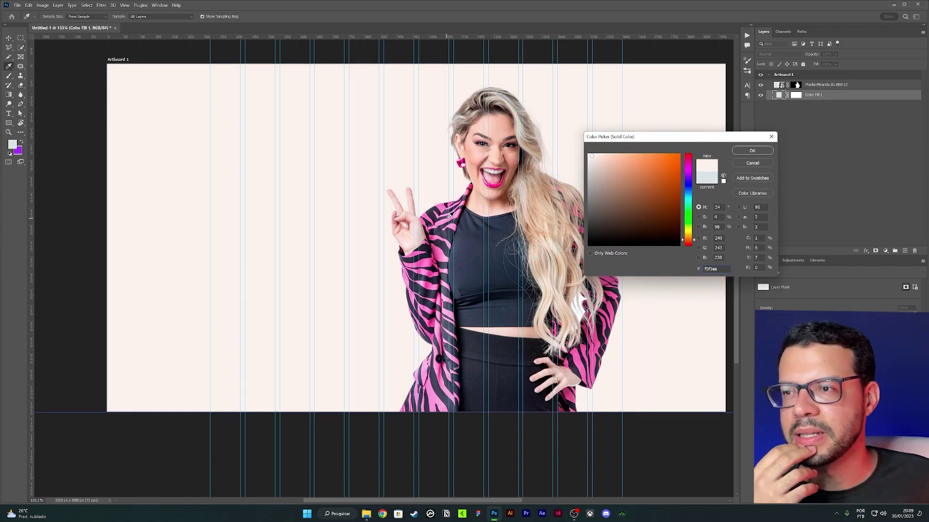
pyautogui.write('ffb6e4')
pyautogui.moveTo(610, 160); pyautogui.dragTo(601, 158)
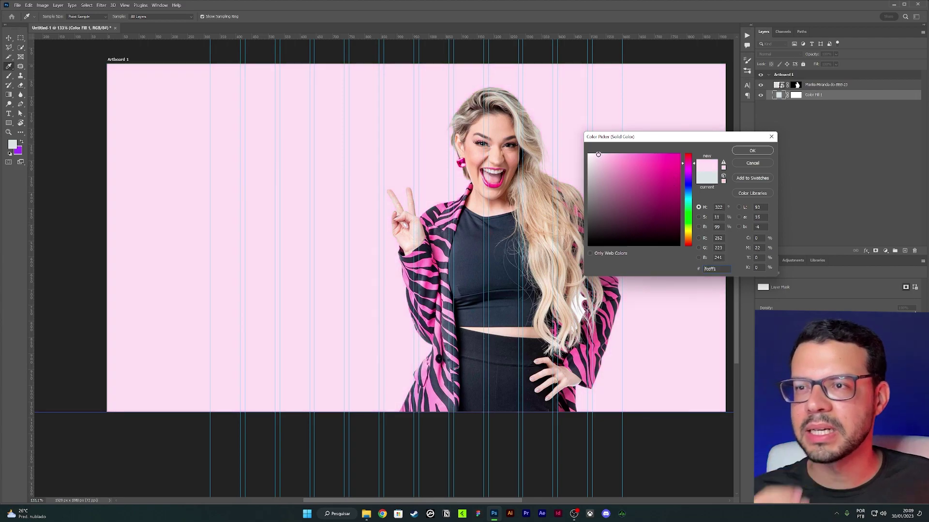
pyautogui.press('Return')
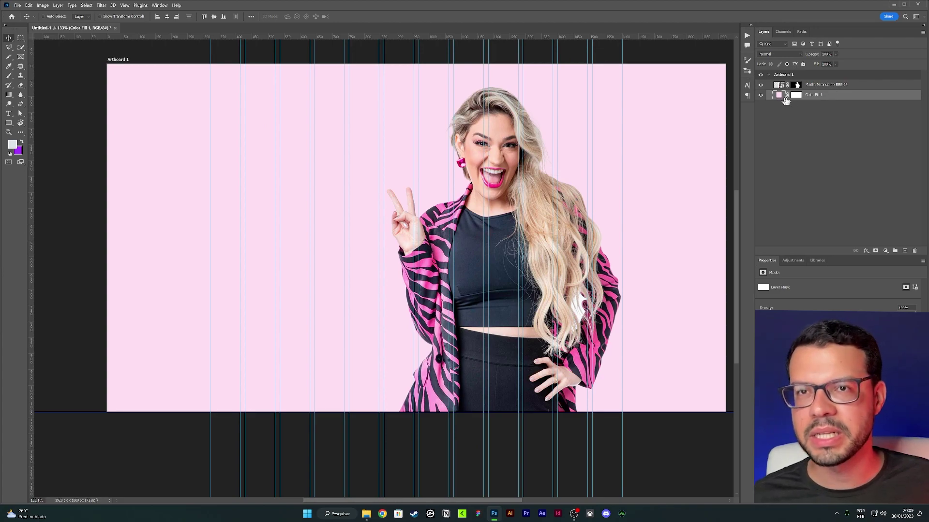
# Duplicate the pink fill, vary its colour, and paint a soft white glow on its inverted mask
pyautogui.hotkey('ctrl', 'j')
pyautogui.doubleClick(779, 95)
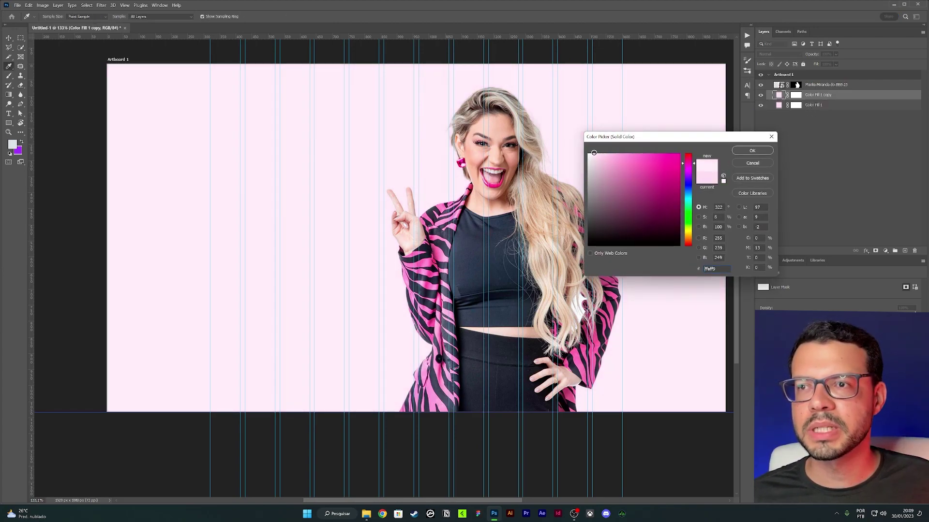
pyautogui.moveTo(594, 153); pyautogui.dragTo(595, 157)
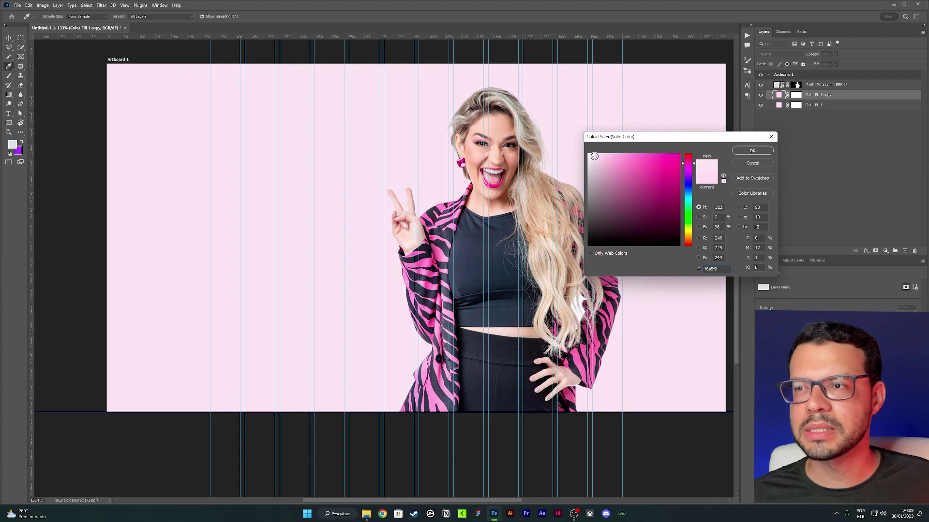
pyautogui.click(752, 151)
pyautogui.press('b')
pyautogui.press('d')
pyautogui.hotkey('ctrl', 'i')
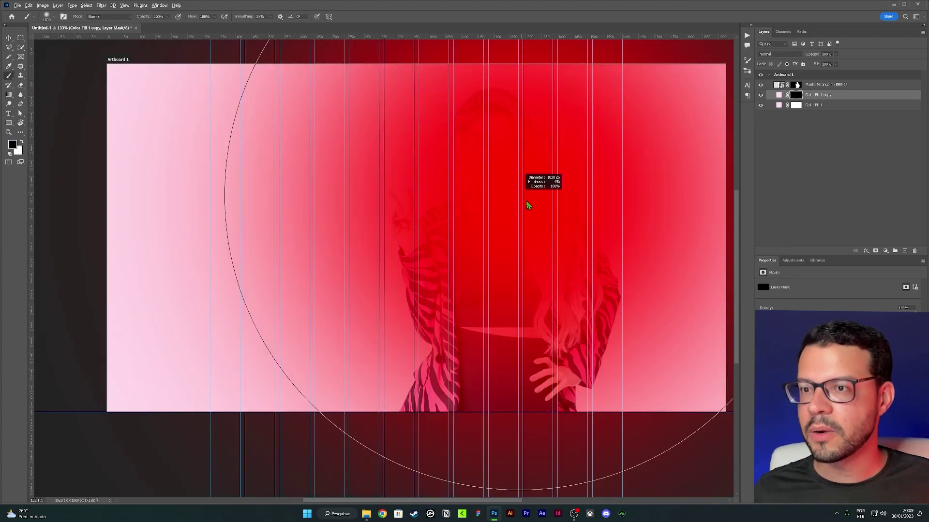
pyautogui.press('x')
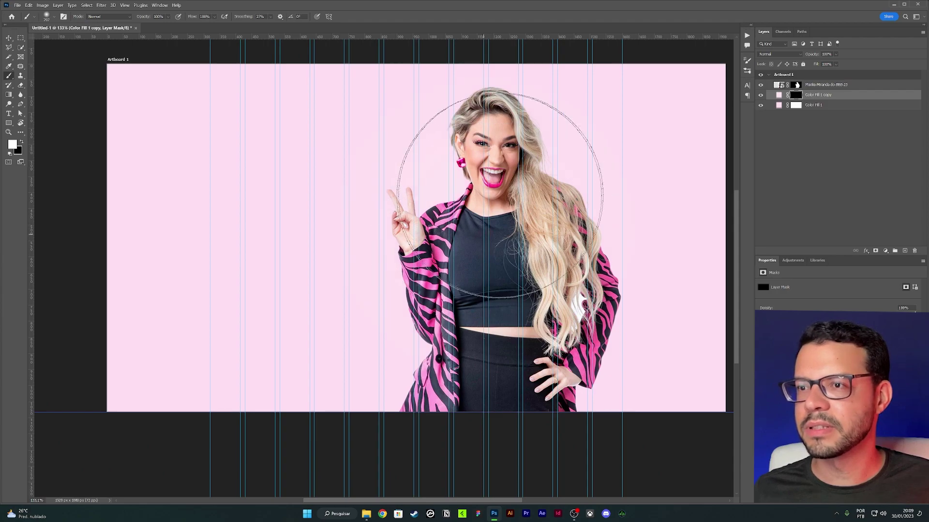
pyautogui.moveTo(497, 192)
pyautogui.mouseDown()
pyautogui.moveTo(481, 178)
pyautogui.moveTo(421, 228)
pyautogui.moveTo(524, 223)
pyautogui.mouseUp()
# Darken the base pink fill colour
pyautogui.doubleClick(778, 106)
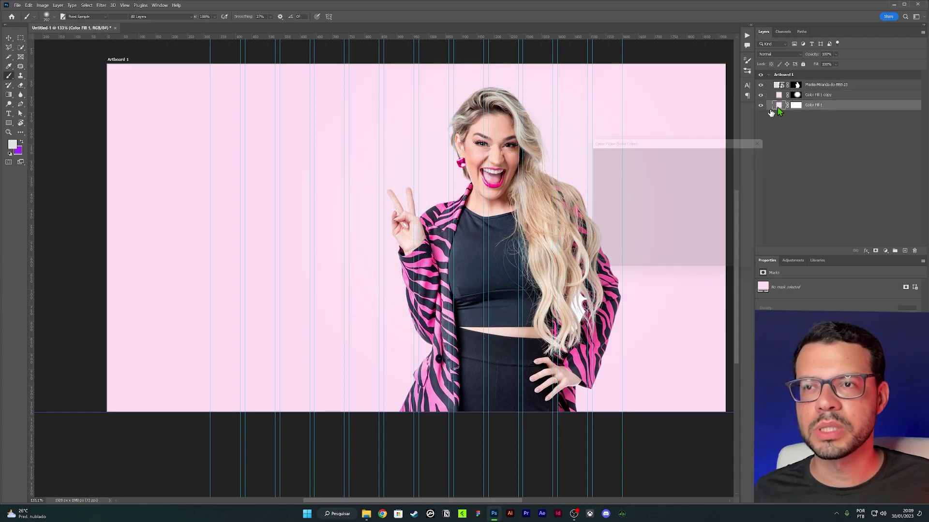
pyautogui.click(602, 160)
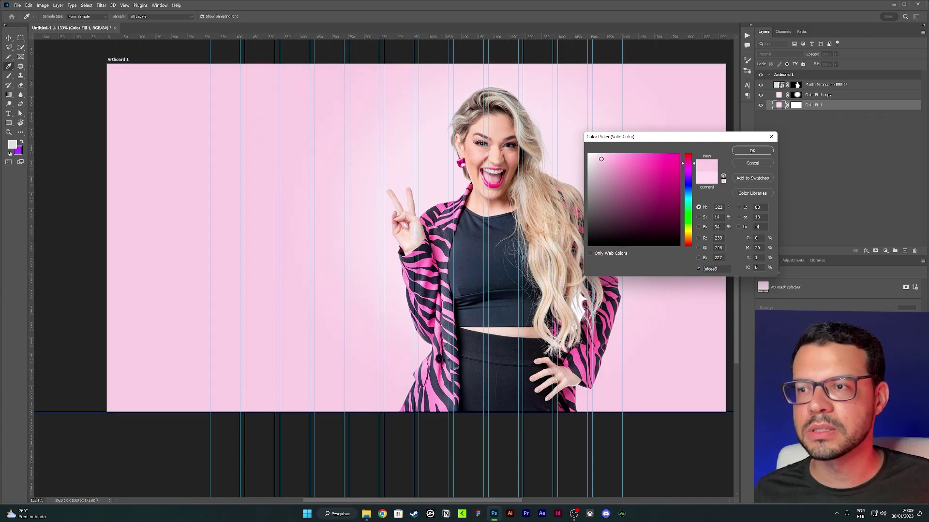
pyautogui.press('Return')
pyautogui.scroll(-2, 501, 164)
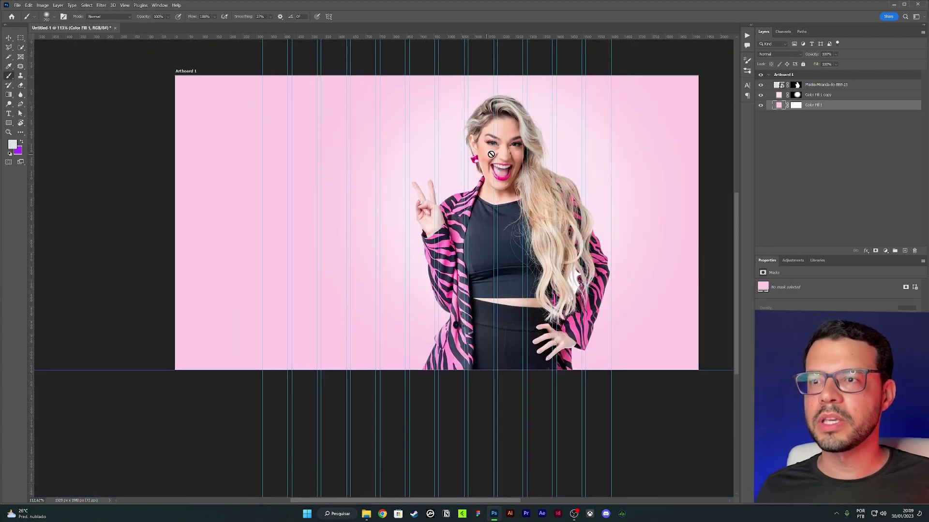
# Hide the guide lines to check the glow
pyautogui.press('b')
pyautogui.hotkey('ctrl', ';')
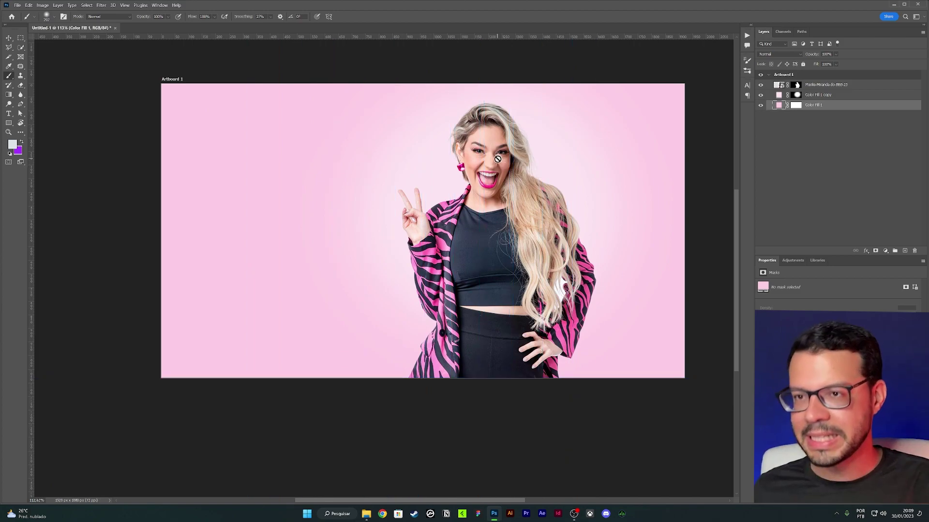
pyautogui.scroll(3, 497, 159)
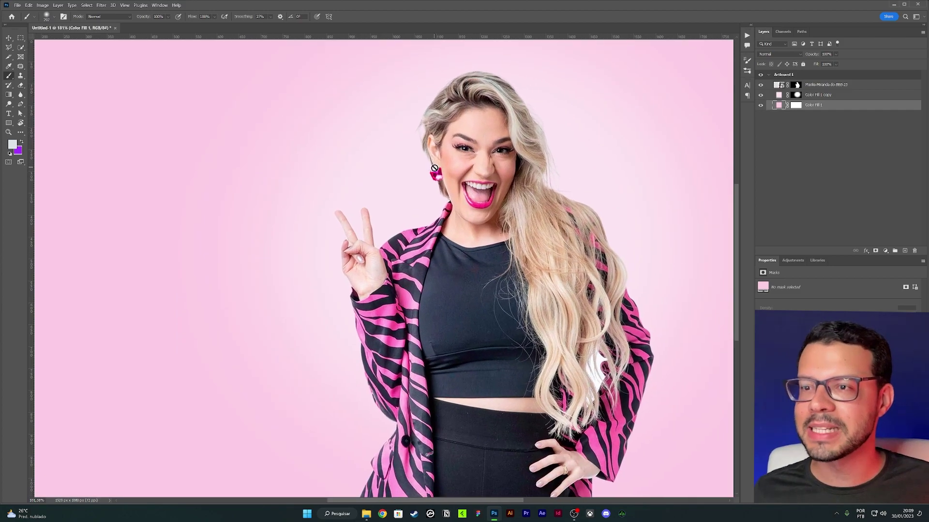
pyautogui.scroll(-2, 438, 167)
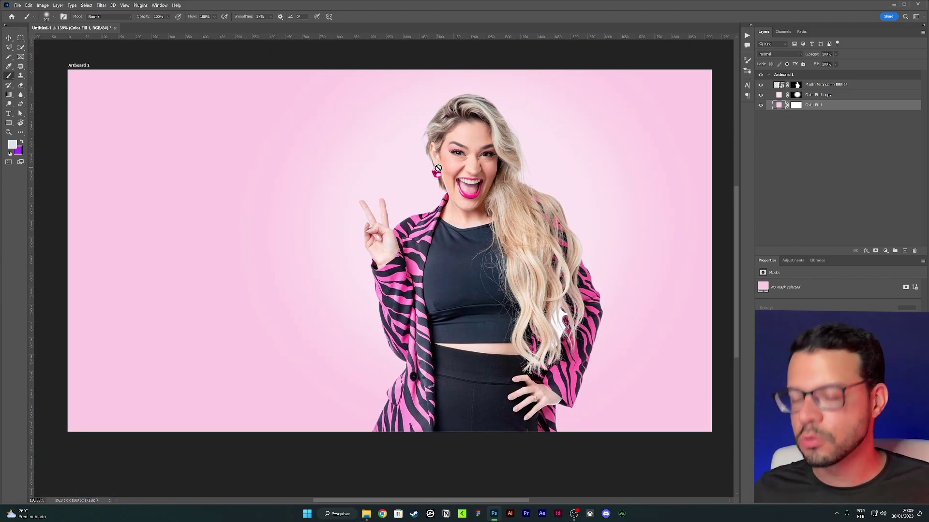
pyautogui.scroll(1, 437, 168)
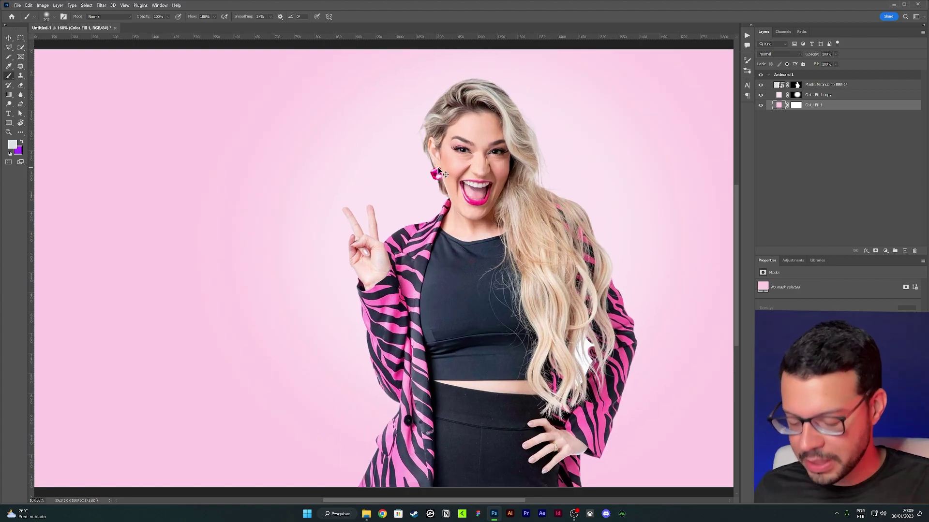
pyautogui.hotkey('ctrl', ';')
pyautogui.hotkey('ctrl', ';')
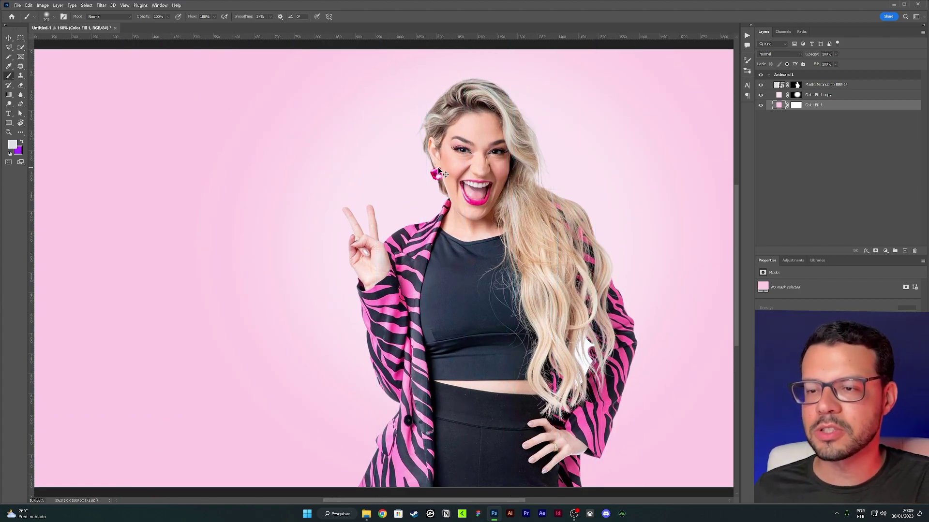
pyautogui.hotkey('ctrl', ';')
pyautogui.hotkey('ctrl', ';')
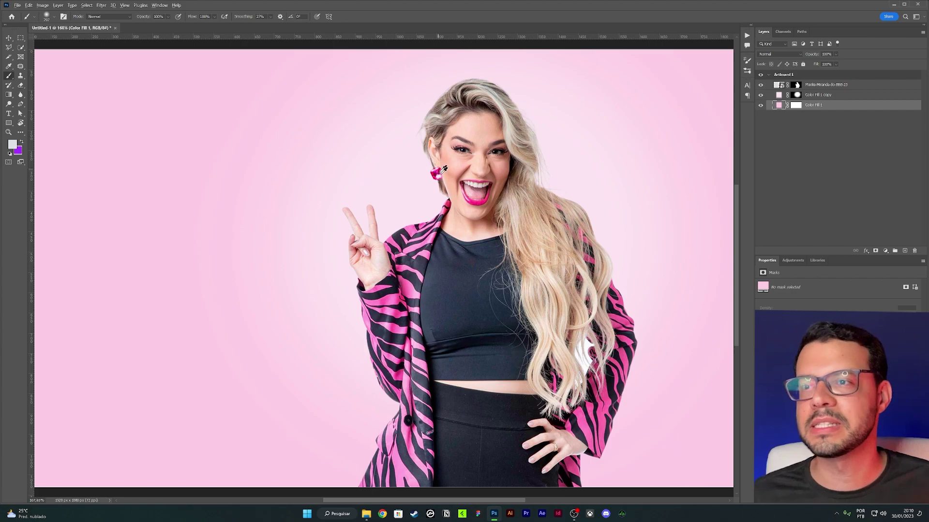
# Place a second portrait onto the artboard above the woman's photo layer
pyautogui.press('v')
pyautogui.scroll(-2, 443, 169)
pyautogui.scroll(1, 442, 196)
pyautogui.keyDown('ctrl'); pyautogui.click(483, 203); pyautogui.keyUp('ctrl')
pyautogui.scroll(1, 501, 218)
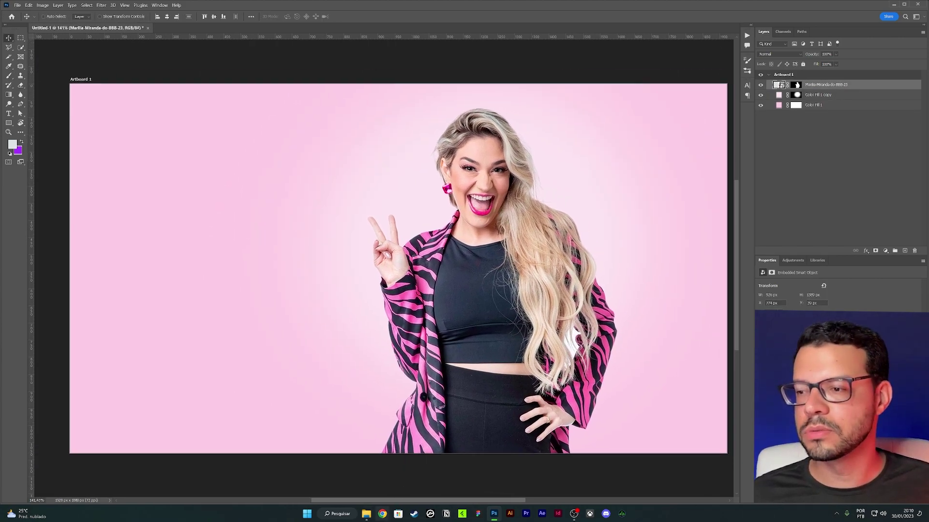
pyautogui.click(366, 515)
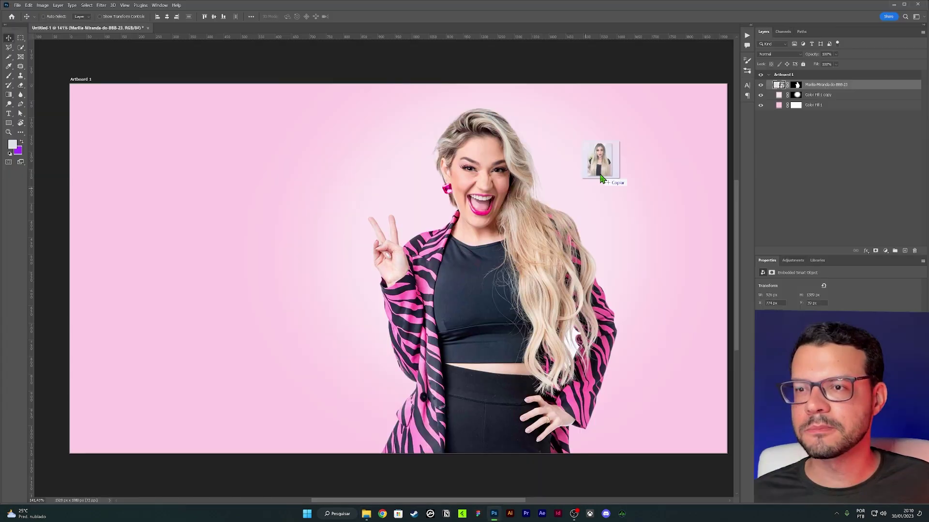
pyautogui.moveTo(572, 117); pyautogui.dragTo(628, 150)
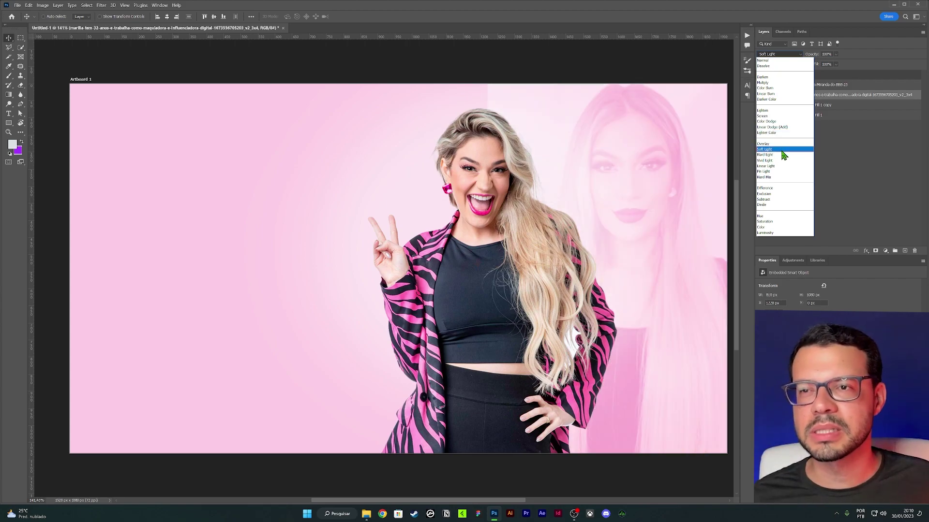
# Set the second portrait to Soft Light at 68% opacity and fade it with a painted, gradient mask
pyautogui.click(783, 154)
pyautogui.press('6')
pyautogui.press('8')
pyautogui.click(875, 251)
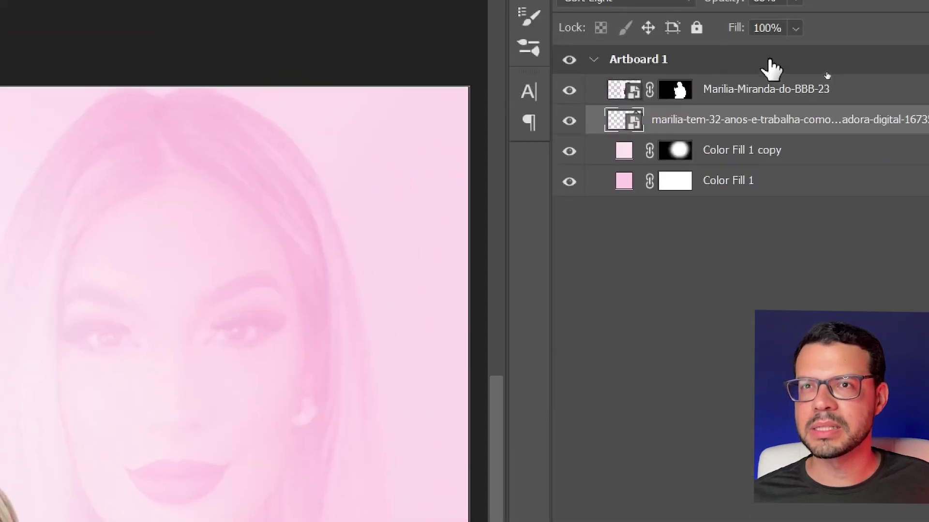
pyautogui.press('b')
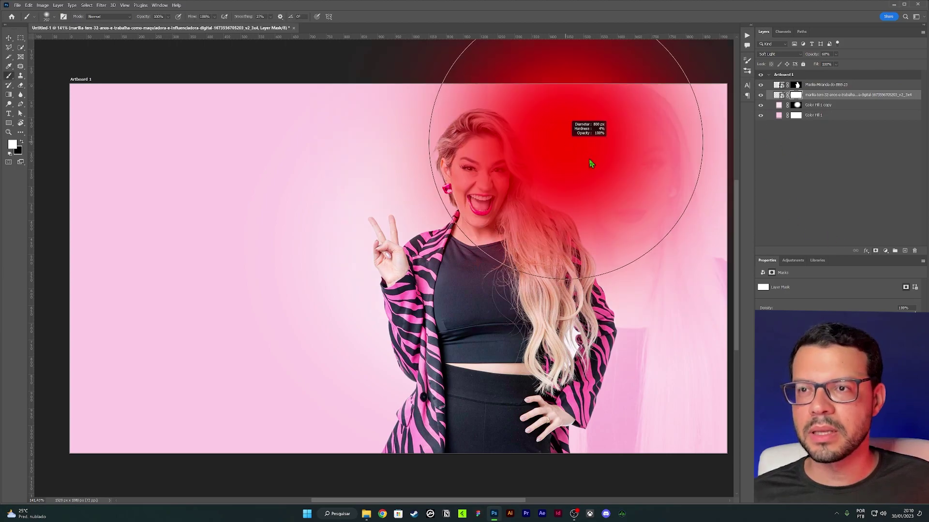
pyautogui.press('x')
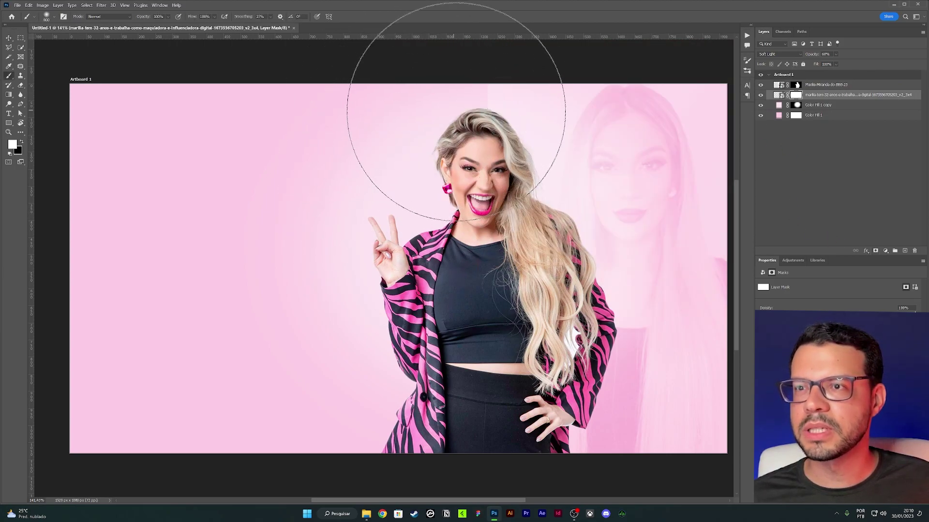
pyautogui.moveTo(425, 93); pyautogui.dragTo(439, 435)
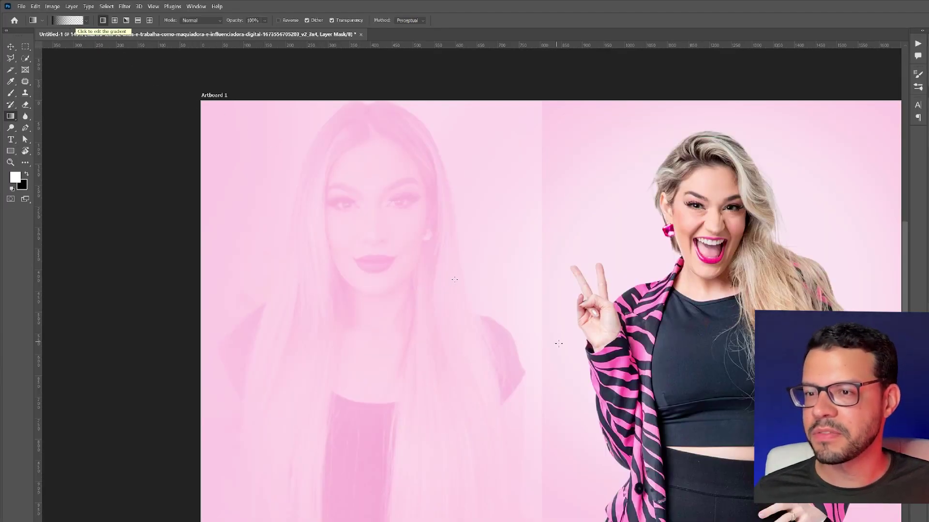
pyautogui.moveTo(568, 344)
pyautogui.mouseDown()
pyautogui.moveTo(489, 338)
pyautogui.moveTo(495, 246)
pyautogui.mouseUp()
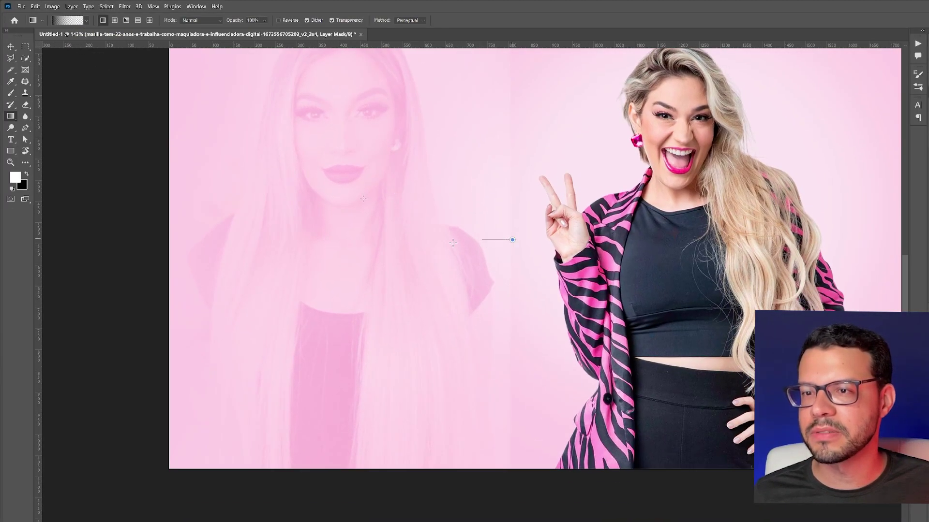
# Move the faded portrait to the artboard's right edge
pyautogui.moveTo(522, 152); pyautogui.dragTo(421, 187)
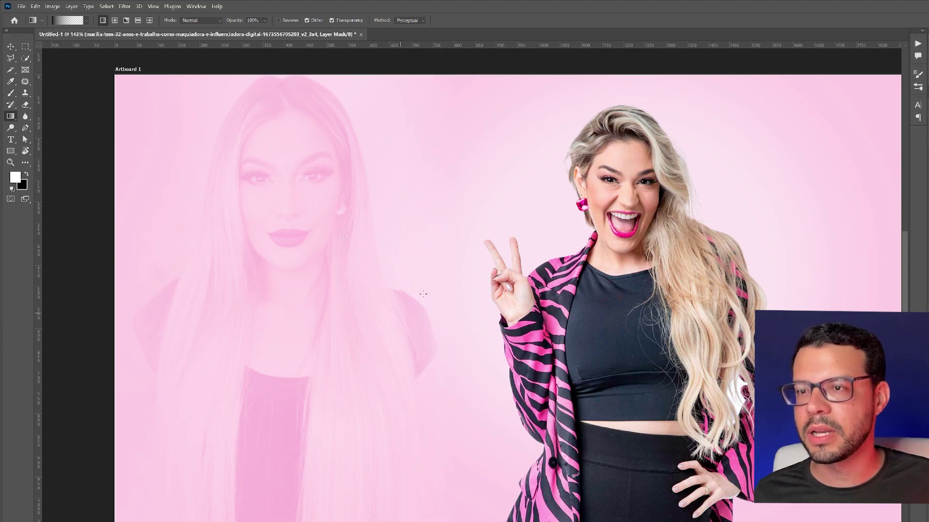
pyautogui.hotkey('ctrl', '0')
pyautogui.press('v')
pyautogui.moveTo(326, 315)
pyautogui.mouseDown()
pyautogui.moveTo(567, 333)
pyautogui.moveTo(627, 294)
pyautogui.moveTo(646, 292)
pyautogui.mouseUp()
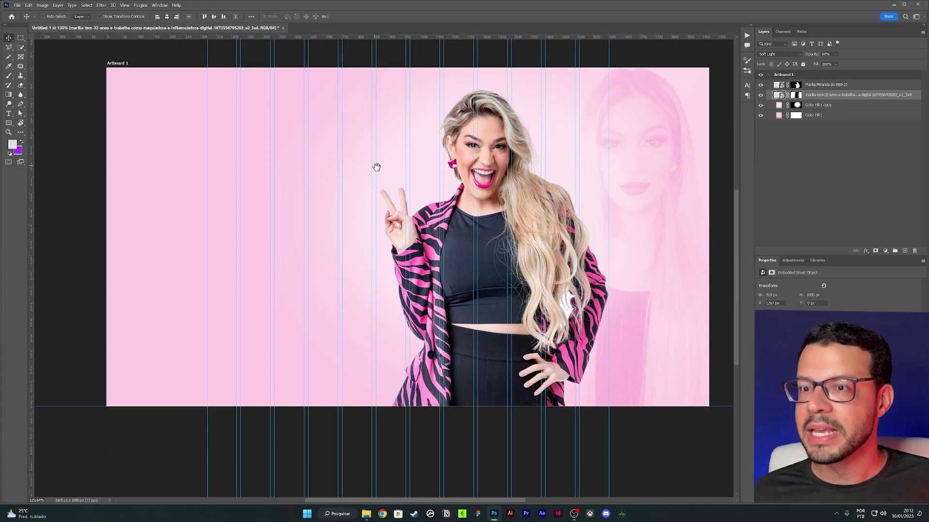
pyautogui.moveTo(376, 167); pyautogui.dragTo(327, 170)
pyautogui.scroll(2, 327, 170)
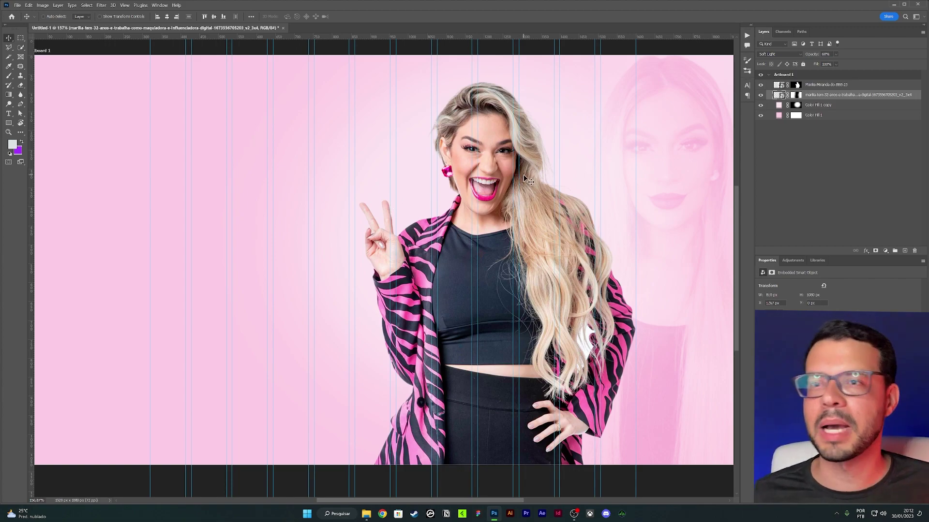
# Hide the rulers and type the 'Marília' logo text in the upper left
pyautogui.scroll(1, 289, 139)
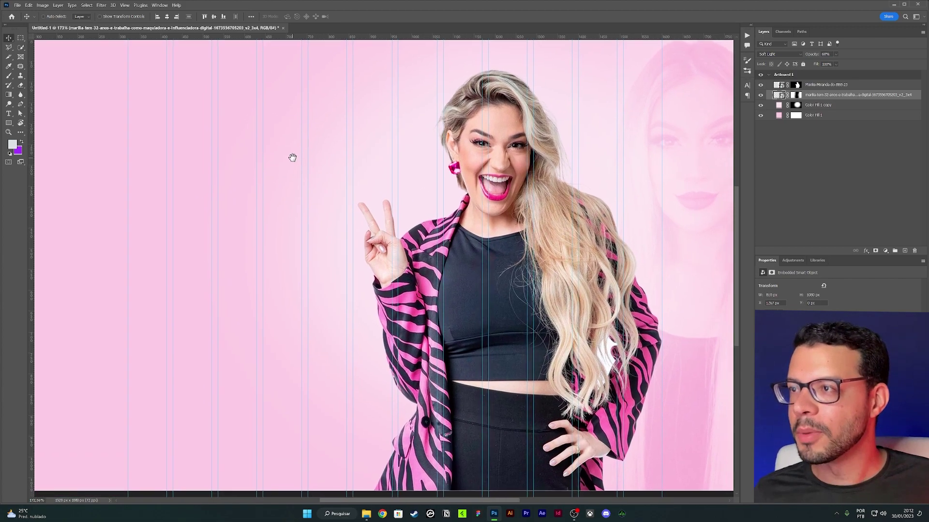
pyautogui.hotkey('ctrl', 'r')
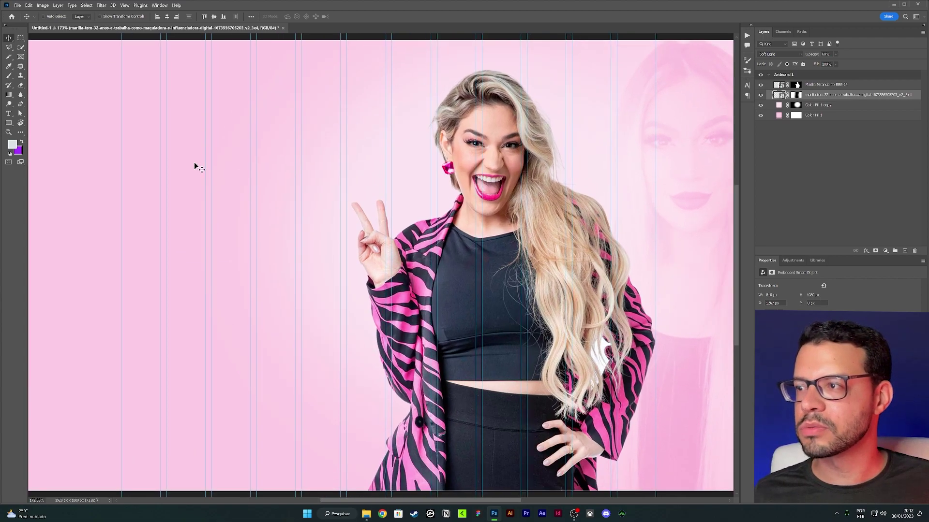
pyautogui.scroll(3, 195, 166)
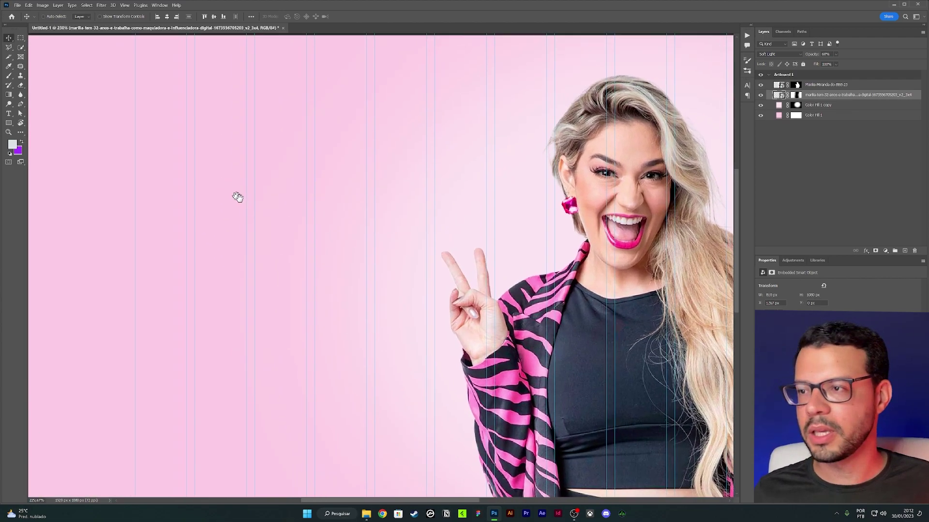
pyautogui.moveTo(237, 196); pyautogui.dragTo(247, 215)
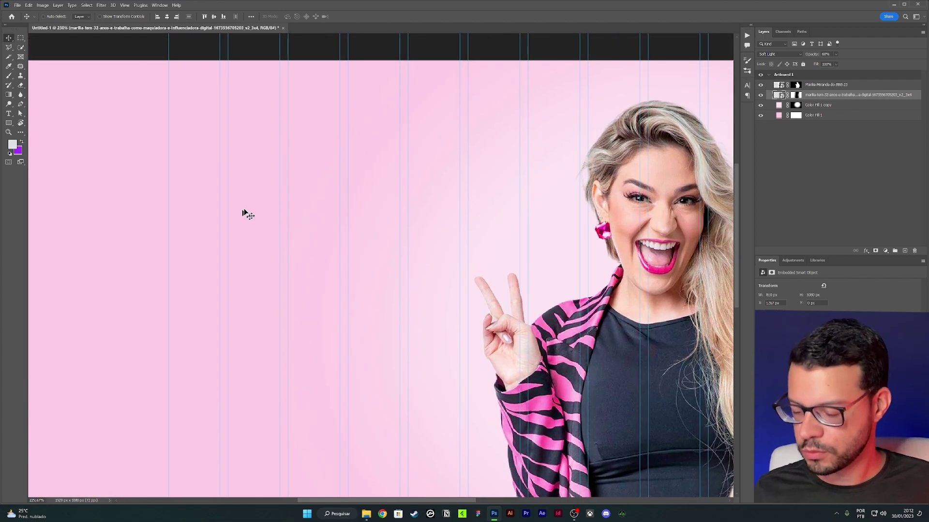
pyautogui.press('t')
pyautogui.click(240, 198)
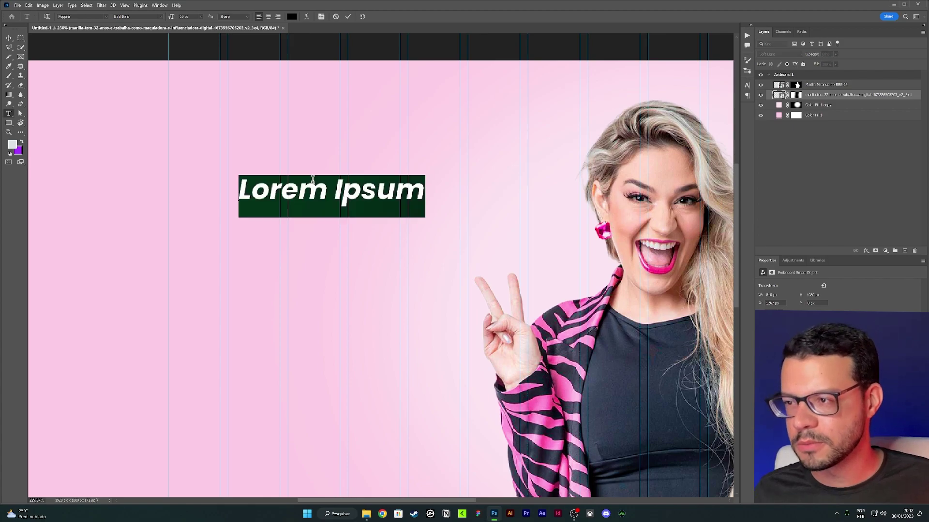
pyautogui.write('Marilaí')
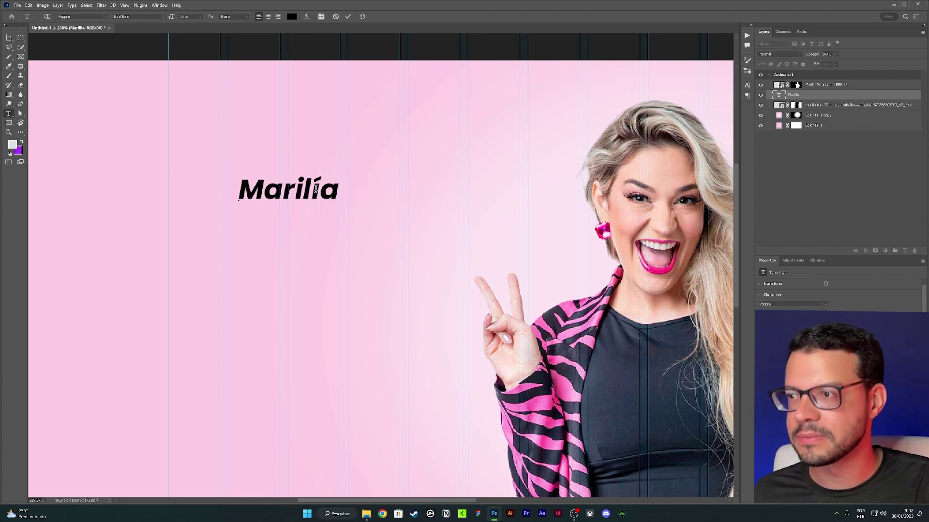
pyautogui.hotkey('ctrl', 'Return')
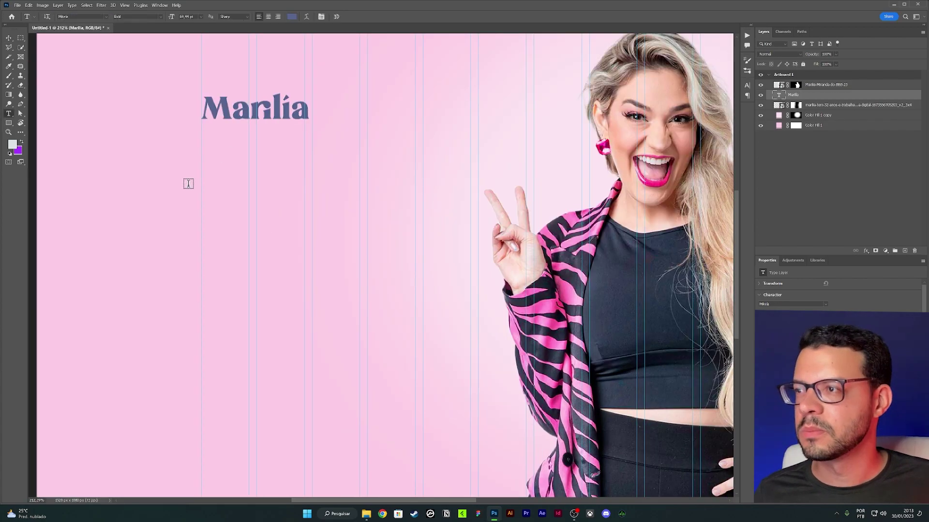
# Type the three-line headline 'Escreva sua promessa aqui nesse campo!' and draw a paragraph text box below it
pyautogui.click(200, 156)
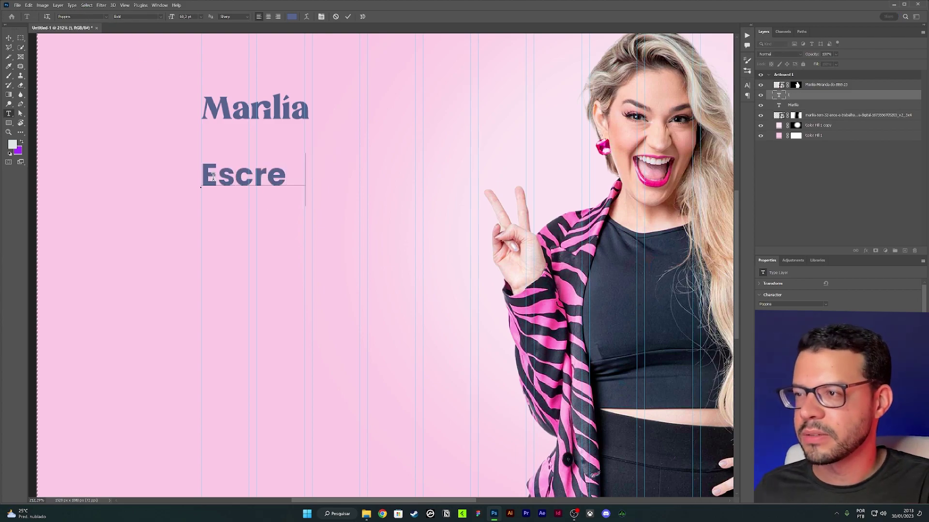
pyautogui.write('va s')
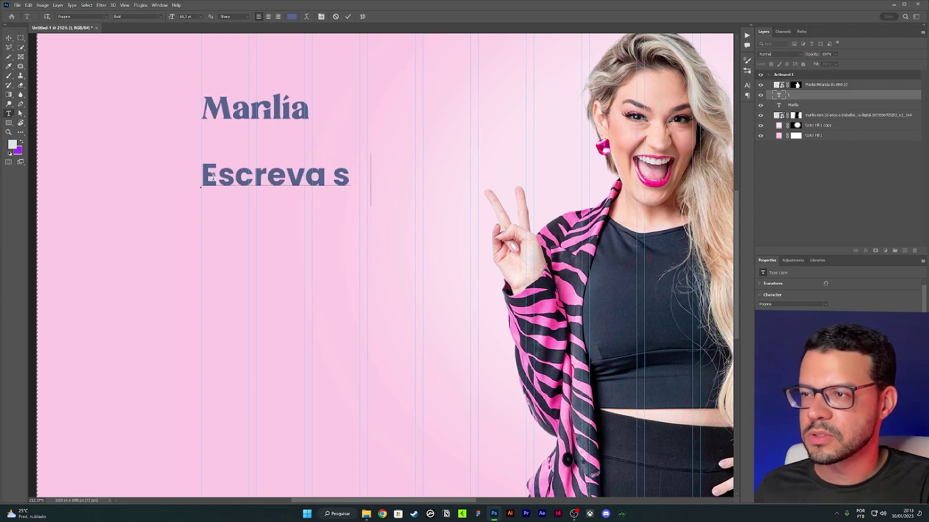
pyautogui.write('ua')
pyautogui.press('Return')
pyautogui.write('omessa')
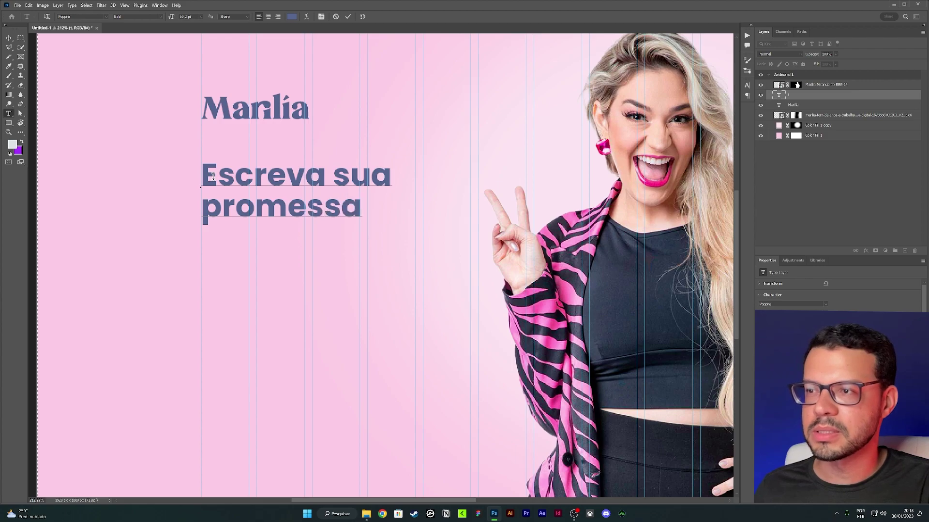
pyautogui.write(' aqui')
pyautogui.press('Return')
pyautogui.write('nesse')
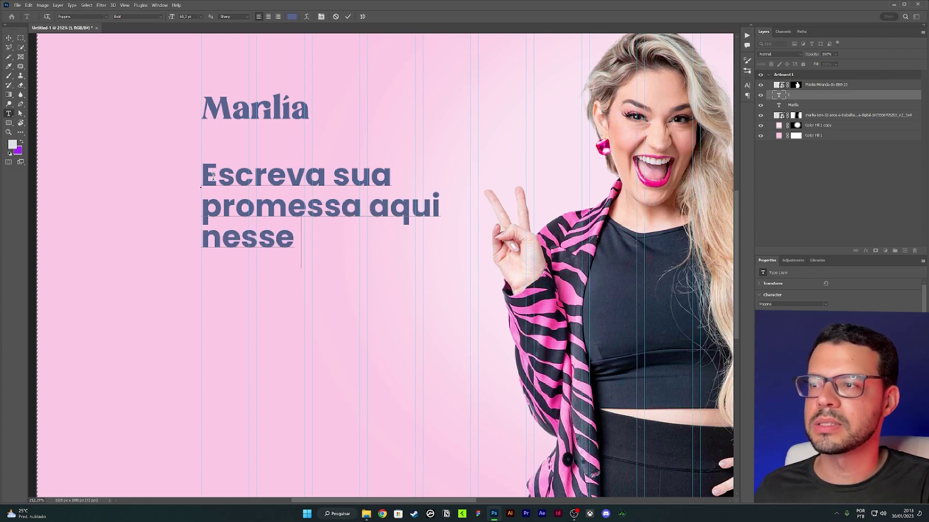
pyautogui.write(' campo!')
pyautogui.hotkey('ctrl', 'Return')
pyautogui.scroll(1, 139, 215)
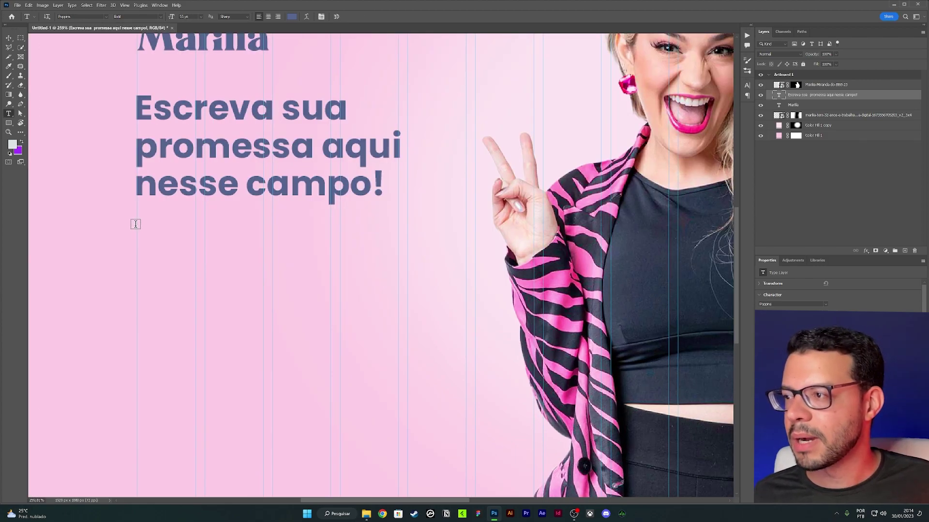
pyautogui.moveTo(136, 225); pyautogui.dragTo(397, 293)
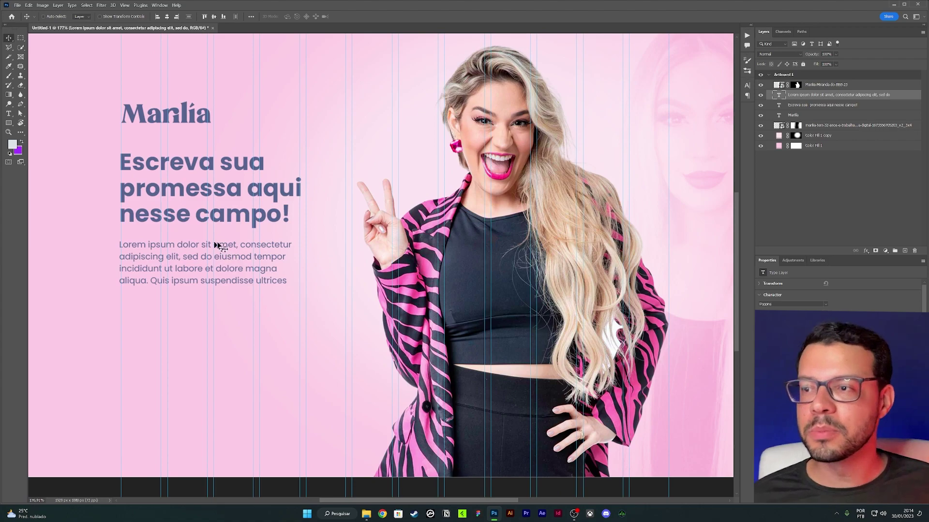
# Draw a white rounded form-field bar below the Lorem ipsum paragraph
pyautogui.scroll(-3, 233, 258)
pyautogui.scroll(1, 311, 265)
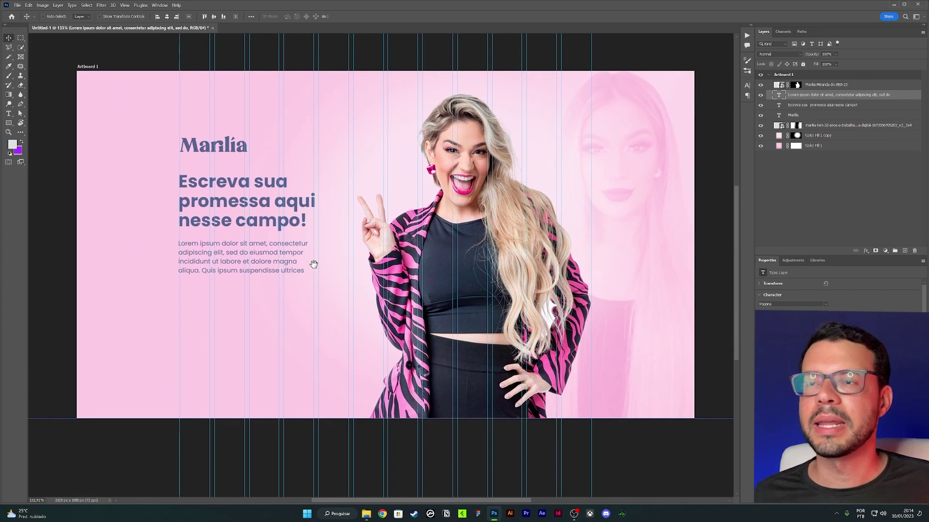
pyautogui.scroll(3, 232, 291)
pyautogui.scroll(1, 210, 260)
pyautogui.scroll(3, 224, 192)
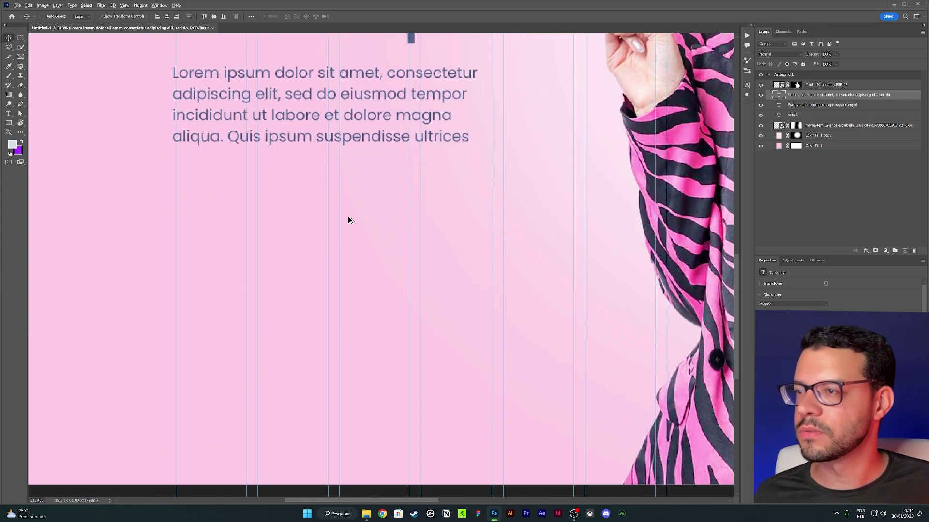
pyautogui.scroll(-1, 351, 221)
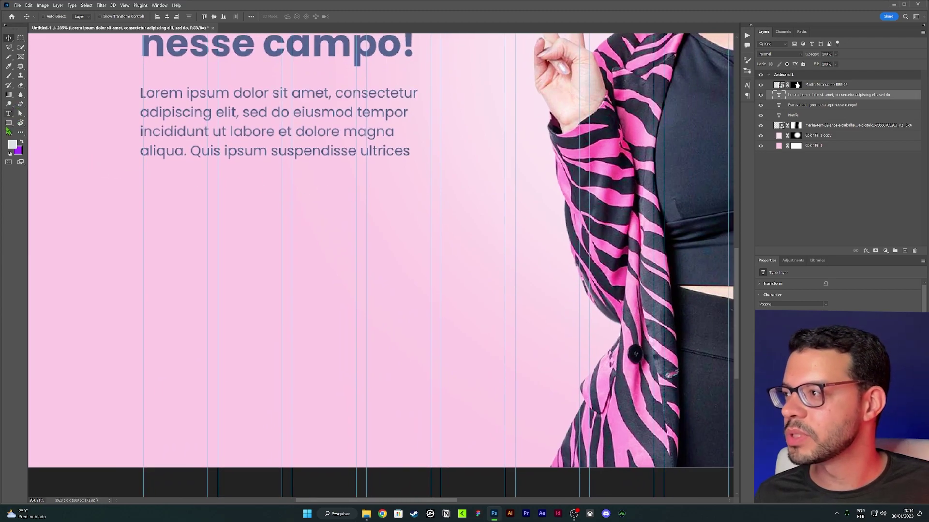
pyautogui.click(9, 124)
pyautogui.moveTo(144, 182); pyautogui.dragTo(431, 217)
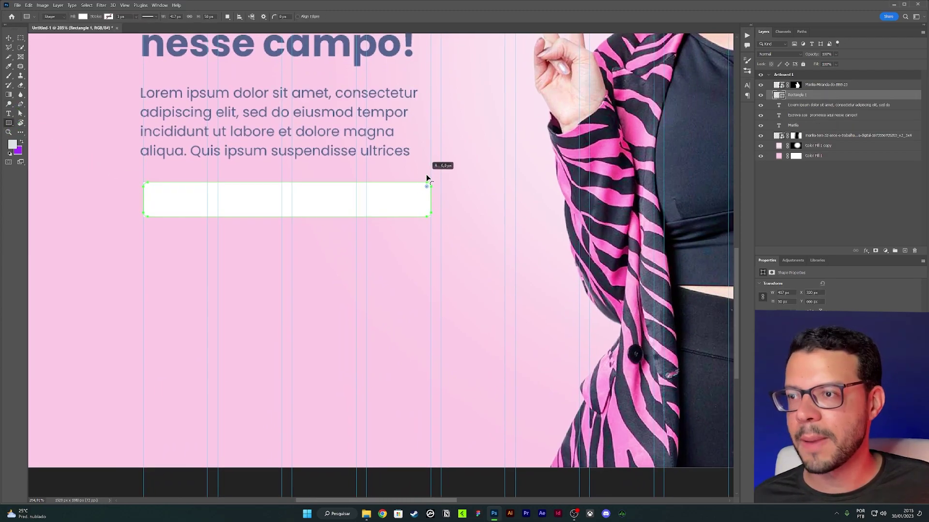
# Alt-drag copies of the bar to stack further form fields beneath the first
pyautogui.press('v')
pyautogui.scroll(1, 346, 193)
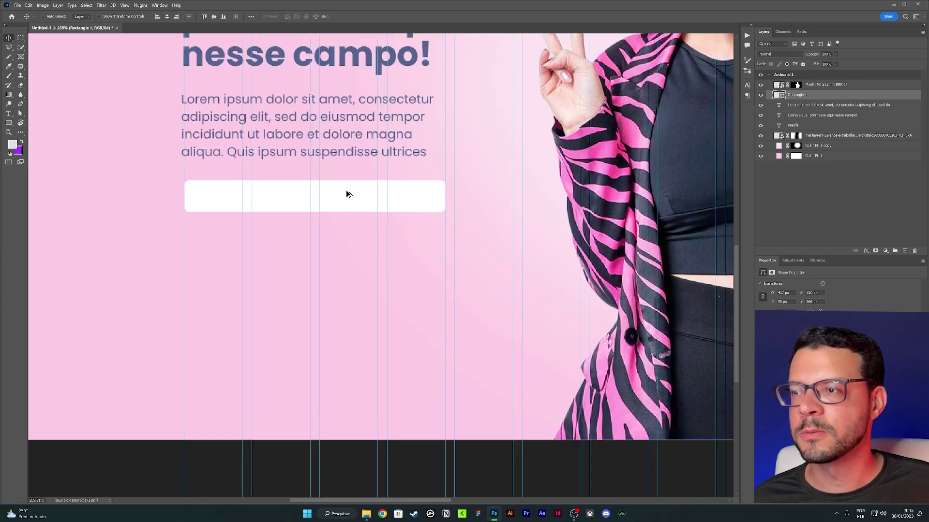
pyautogui.moveTo(250, 204); pyautogui.dragTo(257, 293)
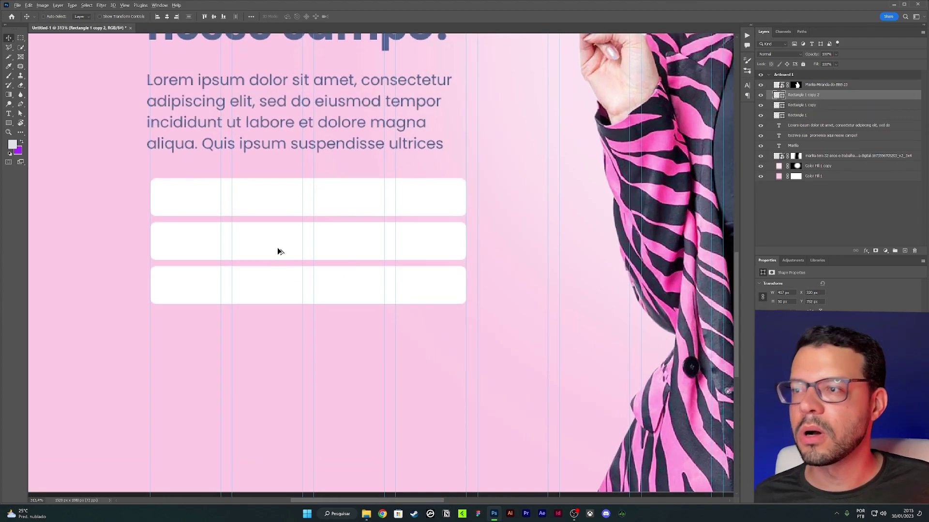
pyautogui.scroll(-5, 275, 249)
pyautogui.scroll(-2, 265, 236)
pyautogui.scroll(-3, 280, 251)
pyautogui.scroll(2, 314, 217)
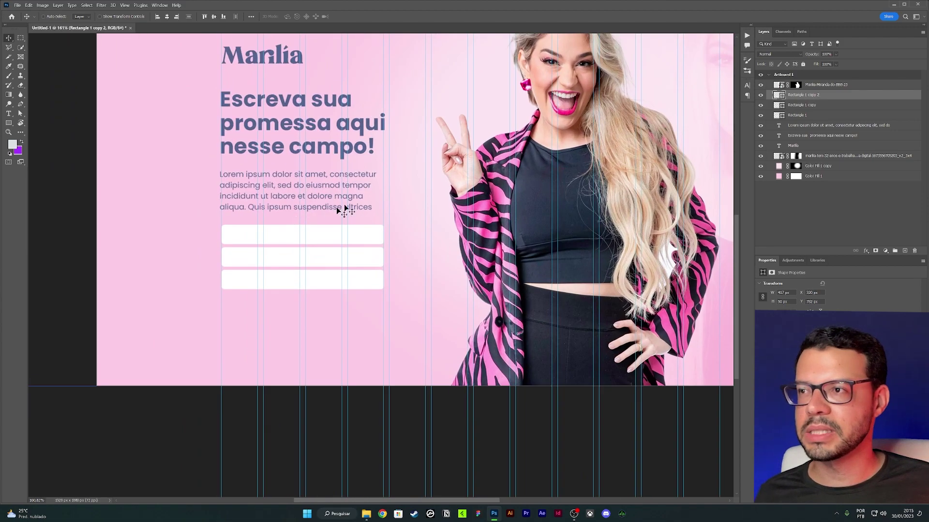
pyautogui.scroll(2, 342, 207)
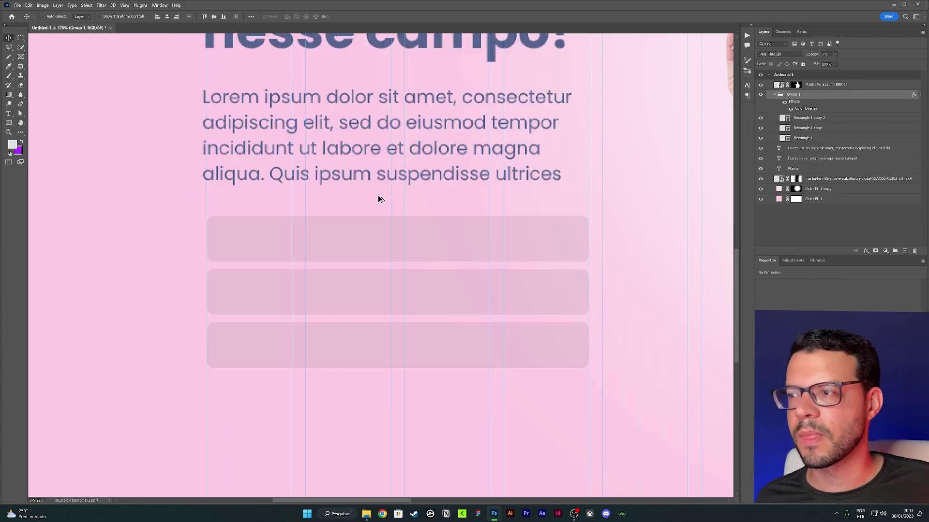
# Add placeholder text inside the first form field
pyautogui.scroll(-3, 584, 148)
pyautogui.scroll(1, 498, 208)
pyautogui.press('t')
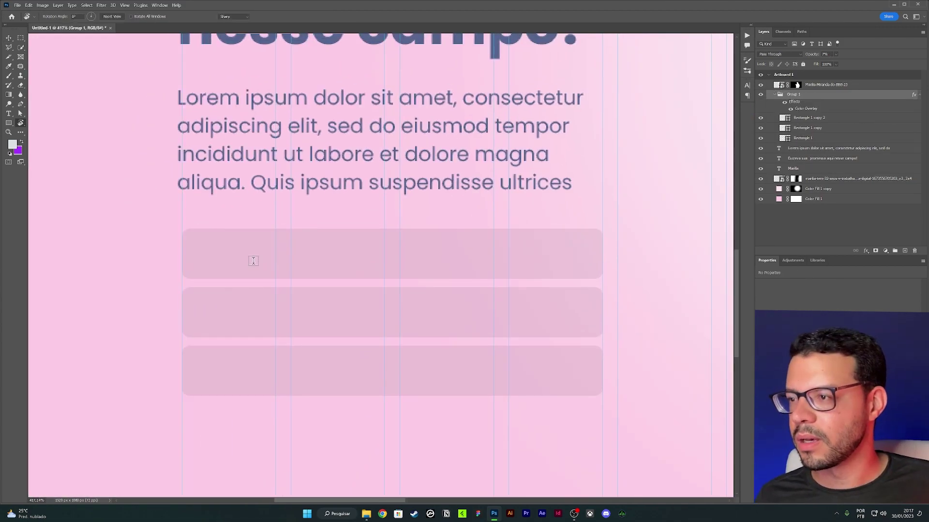
pyautogui.click(129, 262)
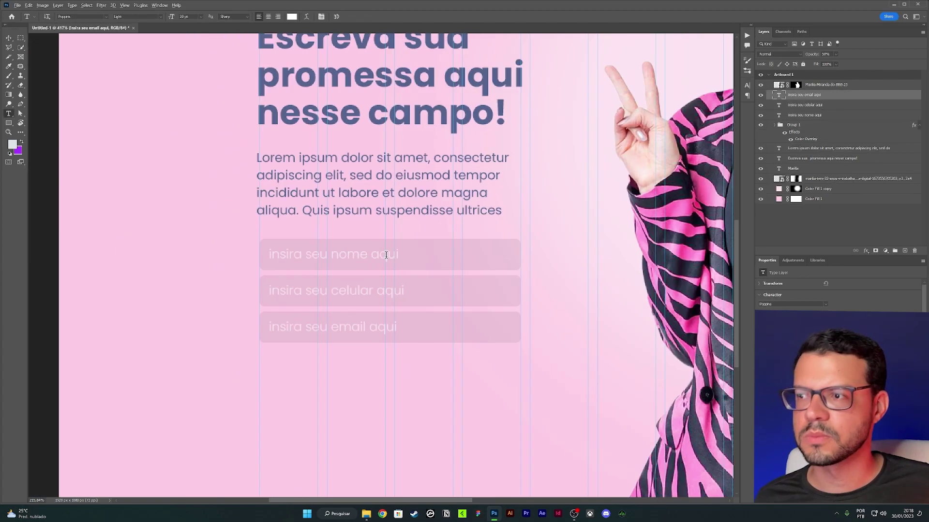
# Colour the nome, celular and email placeholder texts with the heading's blue
pyautogui.scroll(-5, 386, 255)
pyautogui.press('v')
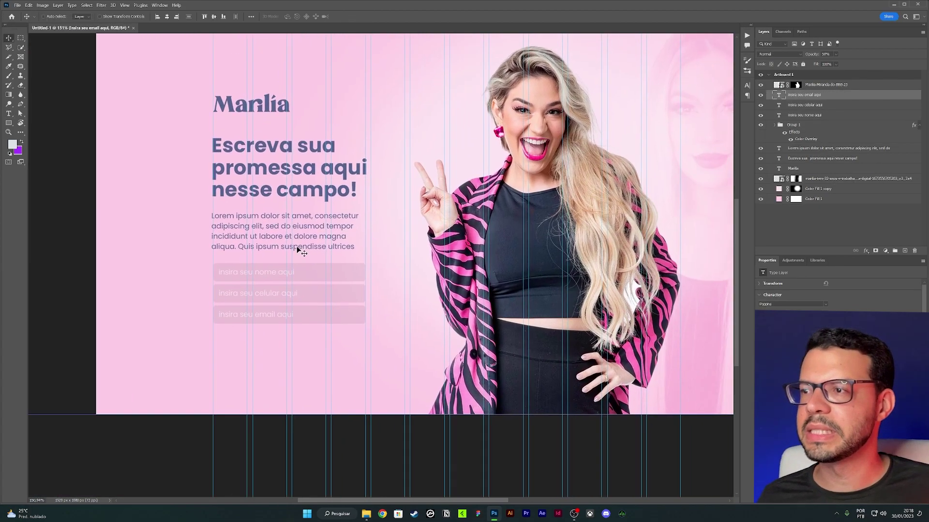
pyautogui.scroll(6, 368, 203)
pyautogui.keyDown('shift'); pyautogui.click(806, 116); pyautogui.keyUp('shift')
pyautogui.press('t')
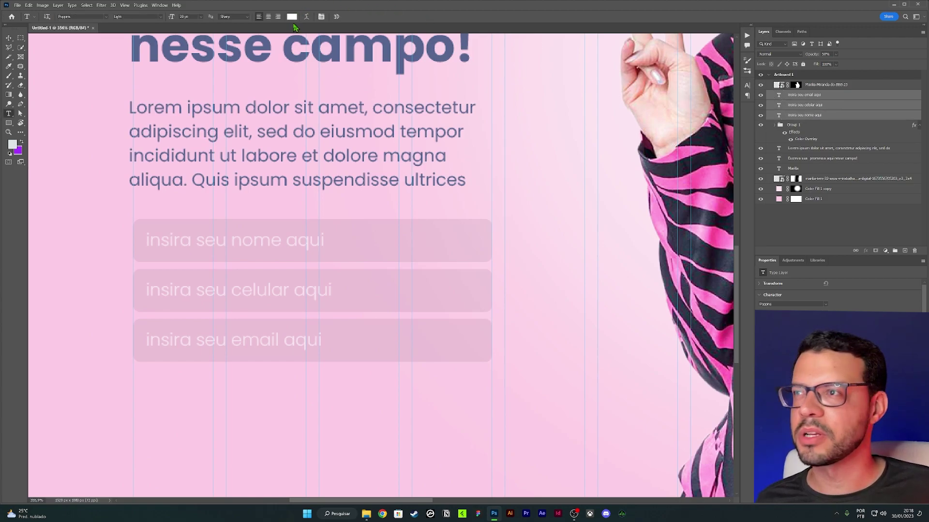
pyautogui.click(292, 16)
pyautogui.click(350, 42)
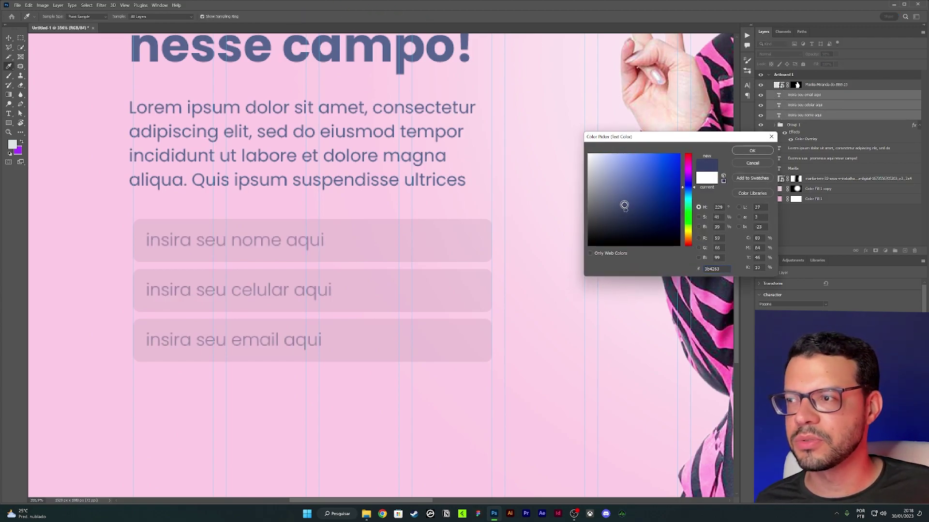
pyautogui.press('Return')
# Rename the form group, typing 'BoBo'
pyautogui.press('v')
pyautogui.scroll(-6, 380, 274)
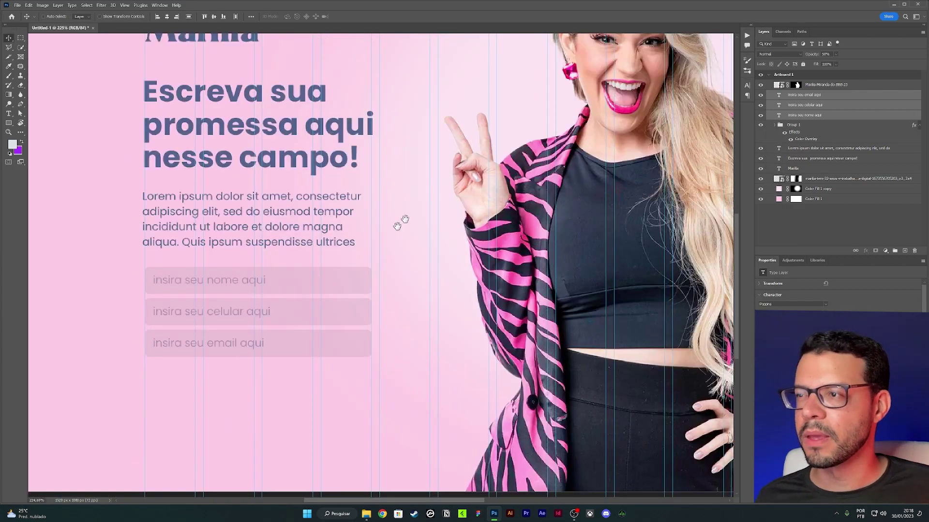
pyautogui.scroll(5, 381, 274)
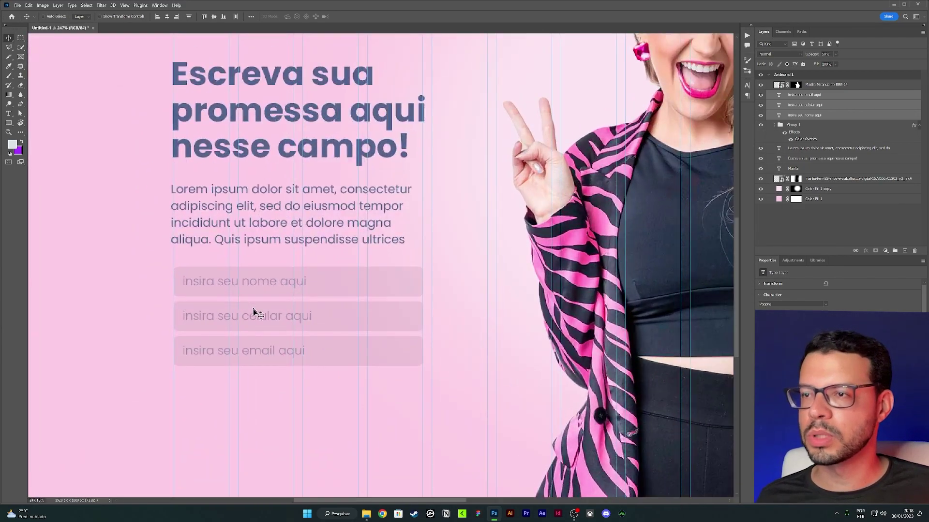
pyautogui.doubleClick(794, 135)
pyautogui.write('Bo')
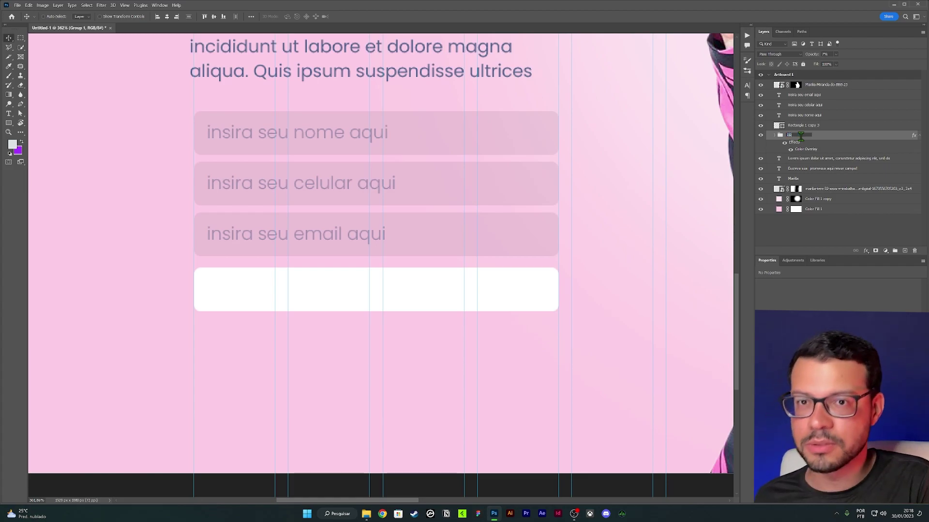
pyautogui.write('Bo')
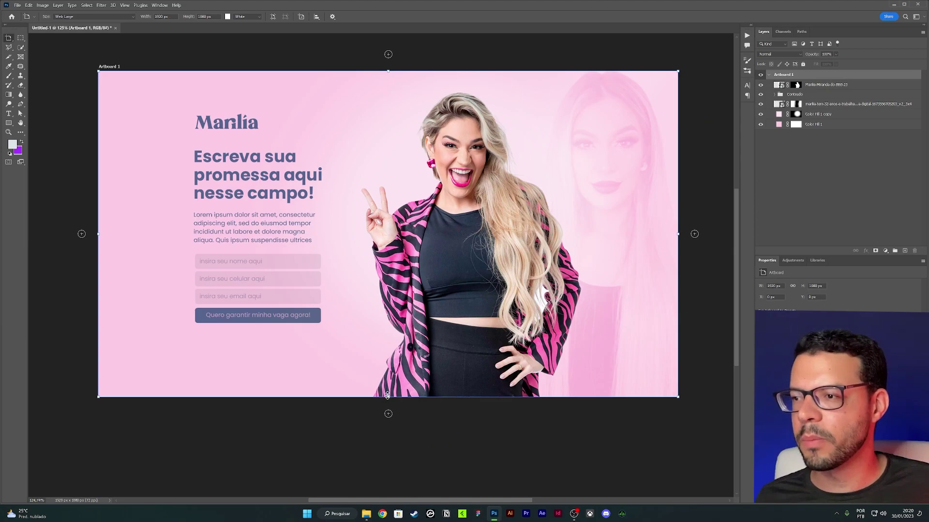
# Extend the artboard's height to 2000 px
pyautogui.moveTo(387, 396); pyautogui.dragTo(377, 489)
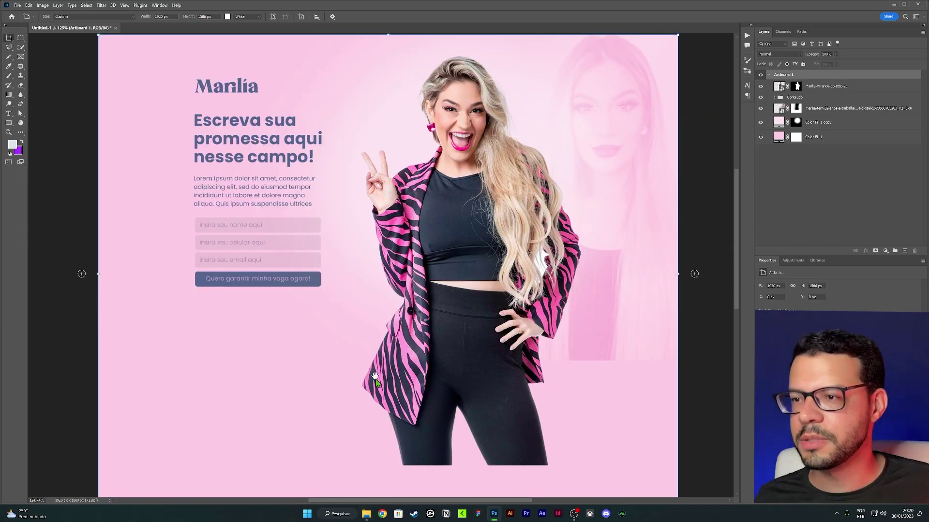
pyautogui.moveTo(376, 382); pyautogui.dragTo(372, 208)
pyautogui.scroll(-3, 373, 199)
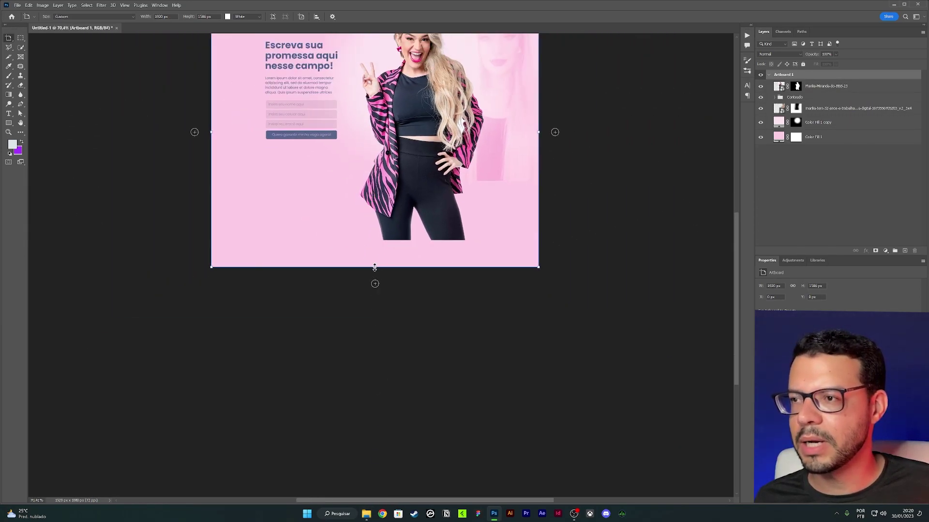
pyautogui.moveTo(375, 268); pyautogui.dragTo(374, 338)
pyautogui.scroll(3, 371, 172)
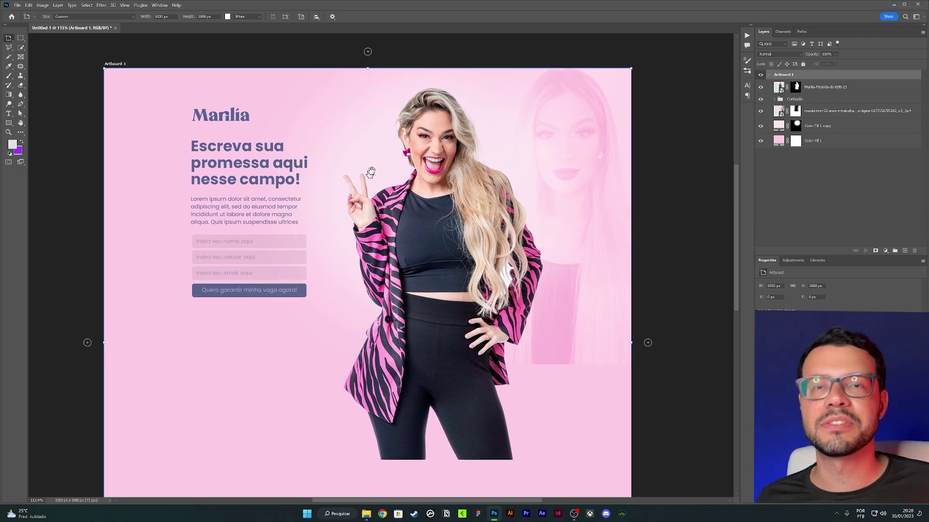
pyautogui.moveTo(370, 172); pyautogui.dragTo(370, 153)
pyautogui.scroll(-2, 370, 152)
pyautogui.scroll(3, 435, 152)
# Reposition the cutout woman on the artboard and select the faded background portrait
pyautogui.press('v')
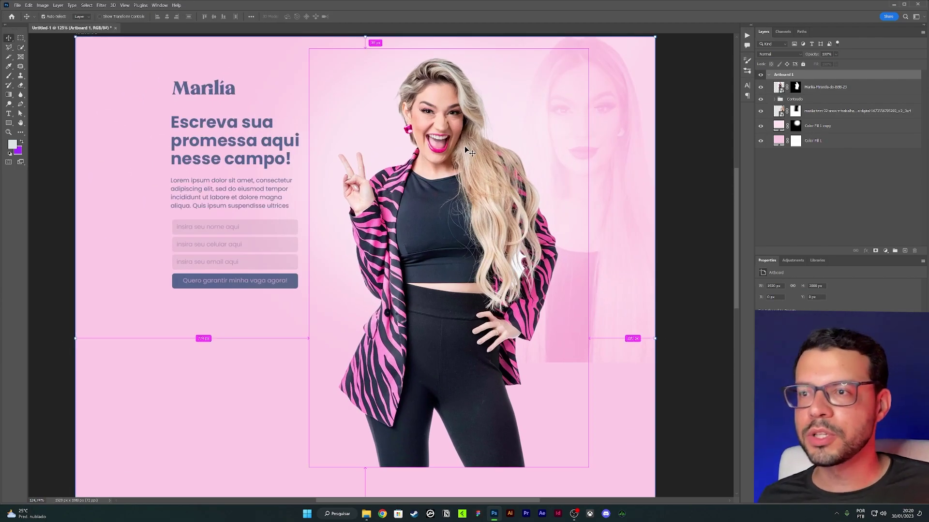
pyautogui.moveTo(466, 152)
pyautogui.mouseDown()
pyautogui.moveTo(451, 205)
pyautogui.moveTo(436, 190)
pyautogui.mouseUp()
pyautogui.keyDown('ctrl'); pyautogui.click(632, 125); pyautogui.keyUp('ctrl')
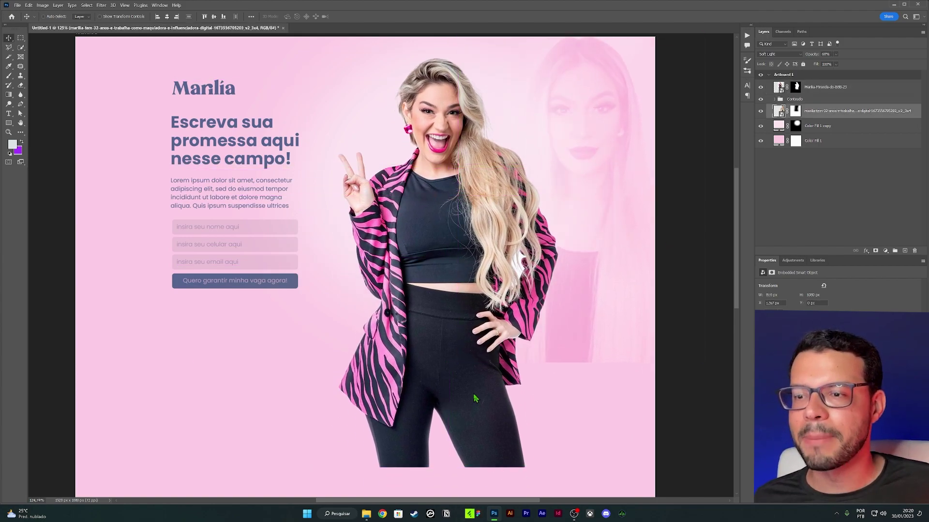
pyautogui.scroll(-2, 487, 369)
pyautogui.scroll(2, 473, 317)
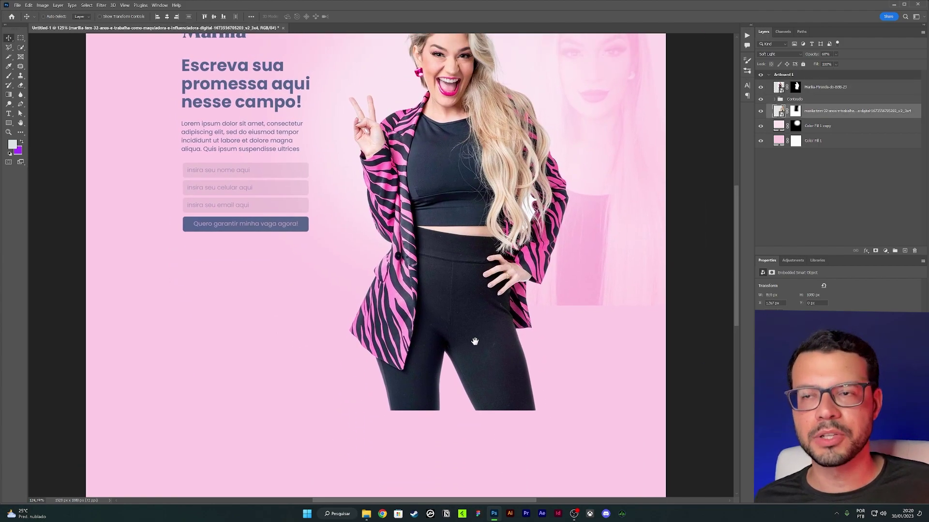
pyautogui.scroll(1, 469, 291)
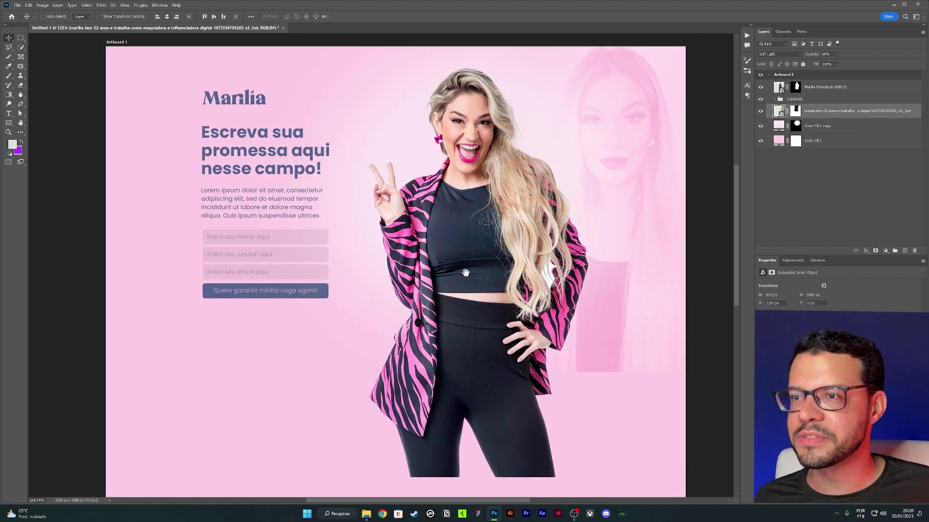
pyautogui.moveTo(465, 273); pyautogui.dragTo(472, 275)
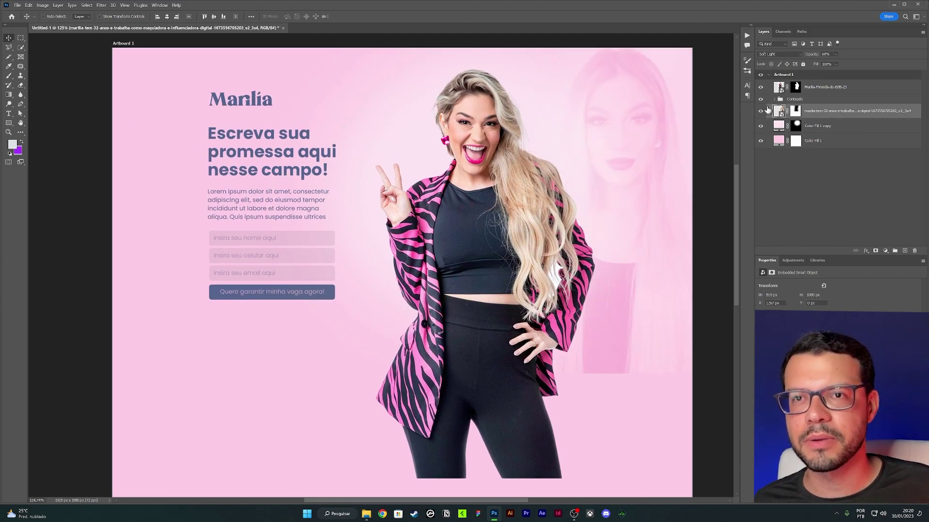
pyautogui.click(760, 86)
pyautogui.click(760, 86)
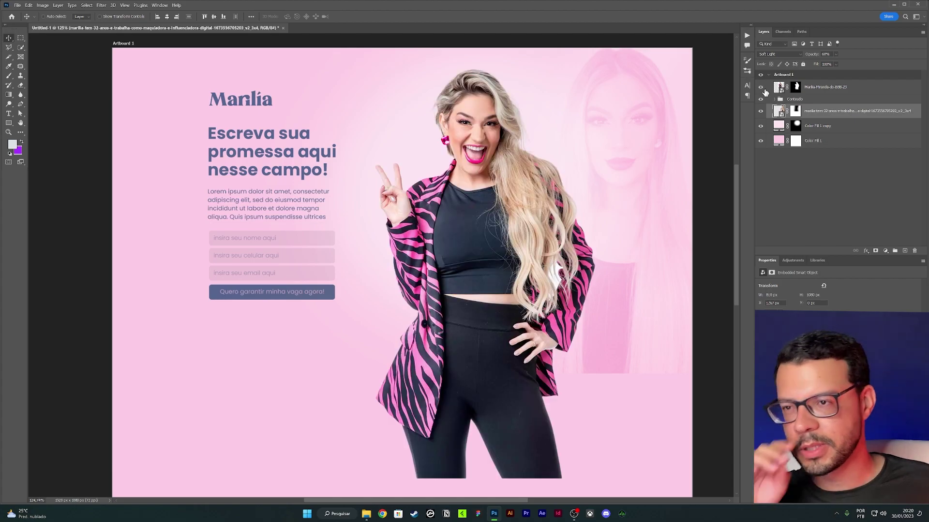
pyautogui.click(814, 92)
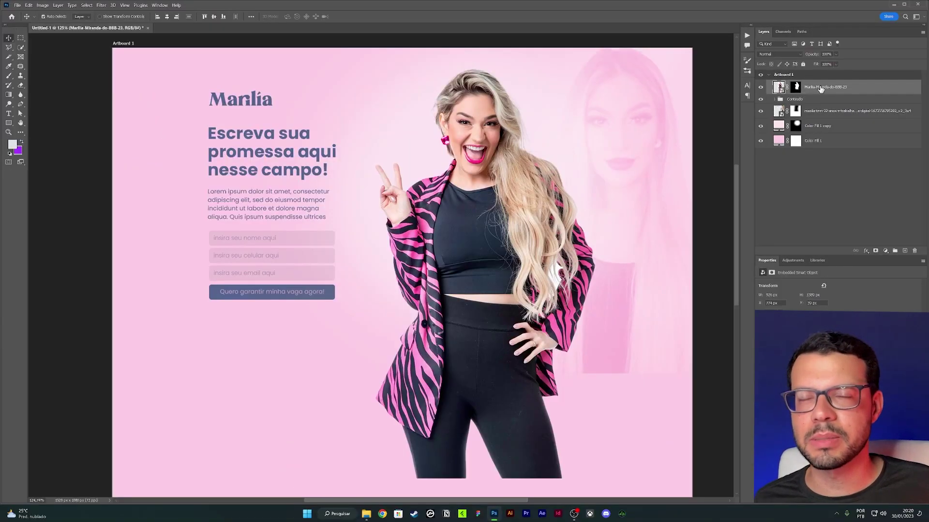
pyautogui.hotkey('ctrl', 'g')
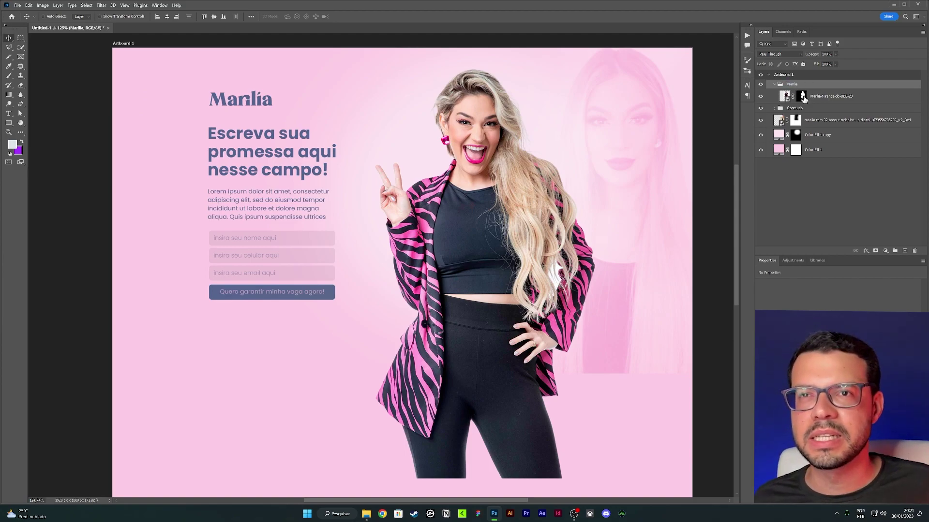
# Mask the Marilia group and gradient-fade the woman's legs into the pink
pyautogui.click(876, 251)
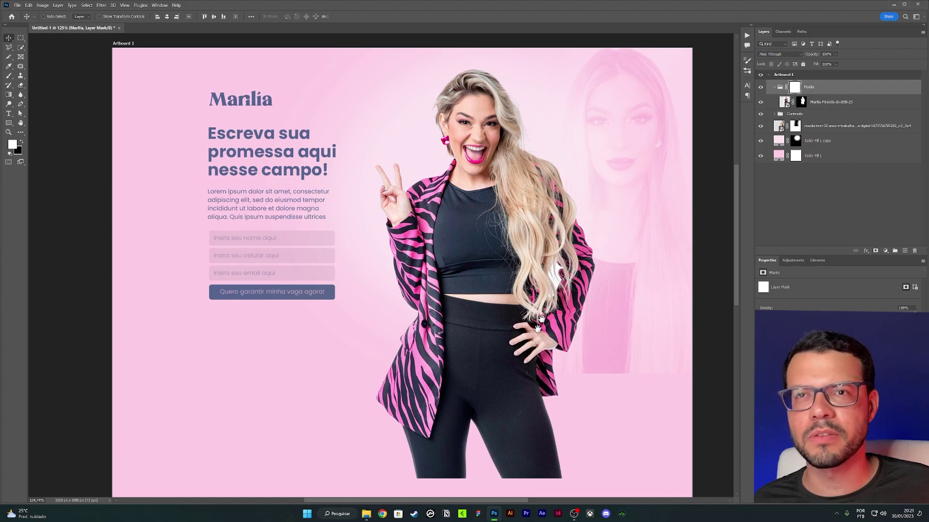
pyautogui.scroll(-3, 468, 385)
pyautogui.press('g')
pyautogui.moveTo(480, 401); pyautogui.dragTo(484, 224)
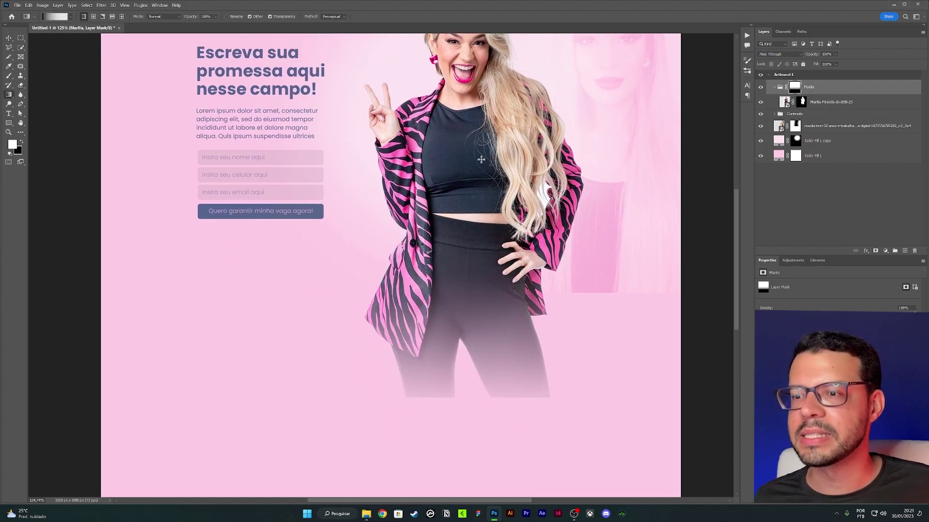
pyautogui.moveTo(504, 396); pyautogui.dragTo(493, 323)
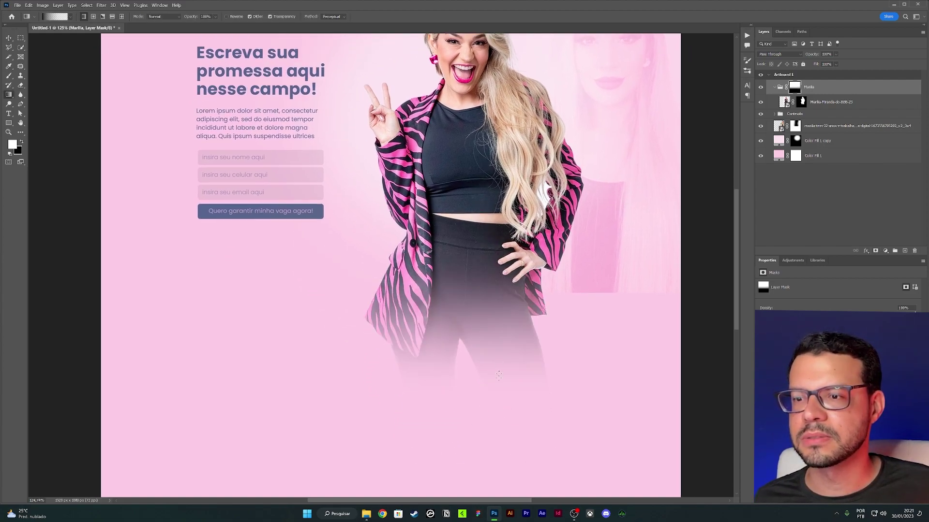
pyautogui.moveTo(477, 368); pyautogui.dragTo(477, 256)
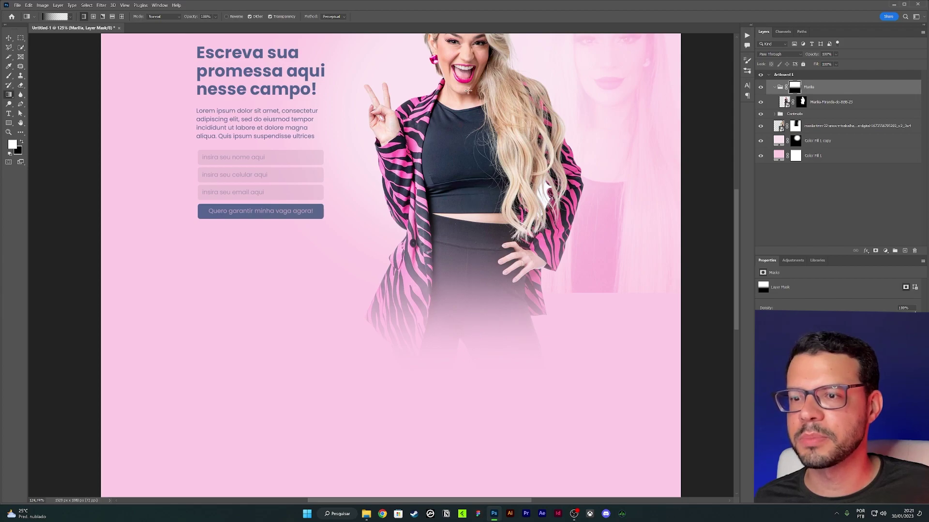
pyautogui.moveTo(476, 329); pyautogui.dragTo(476, 232)
# Show and hide the layout guides to check the fade against the layout
pyautogui.hotkey('ctrl', ';')
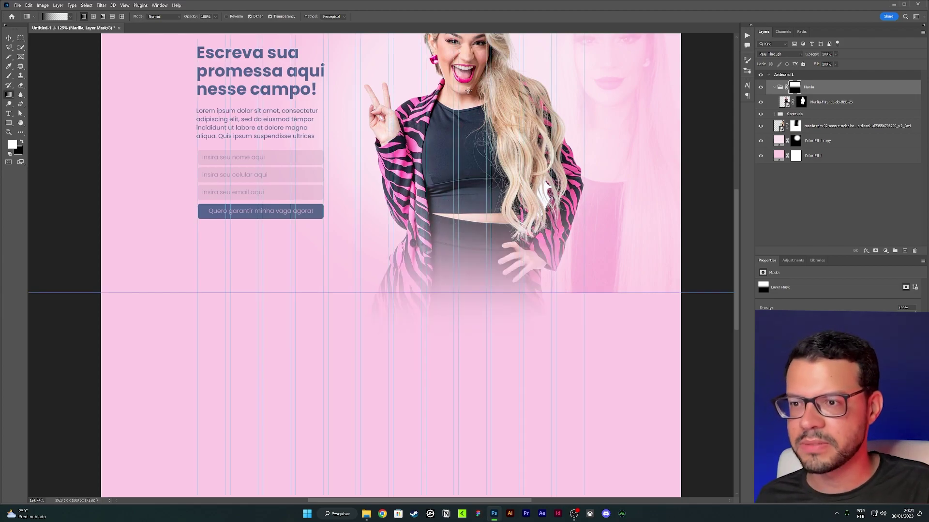
pyautogui.scroll(1, 473, 150)
pyautogui.scroll(4, 475, 218)
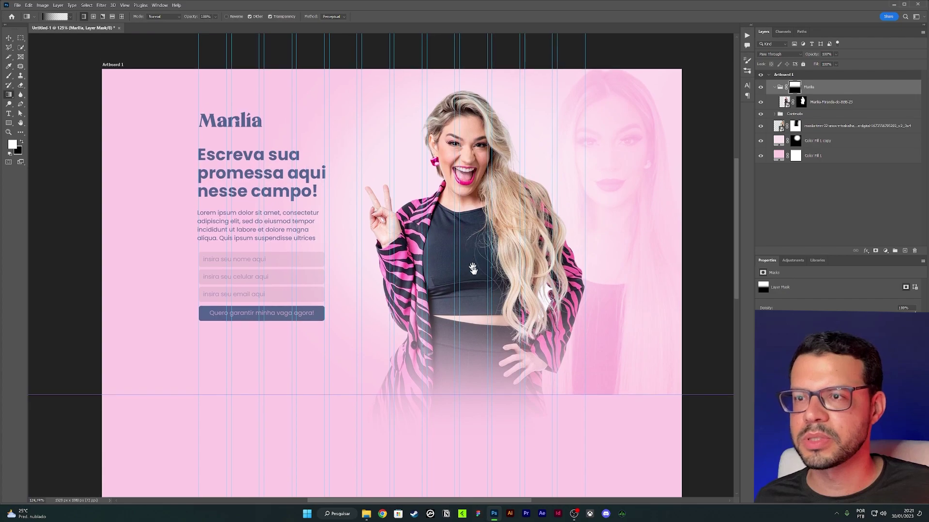
pyautogui.hotkey('ctrl', ';')
pyautogui.scroll(2, 479, 275)
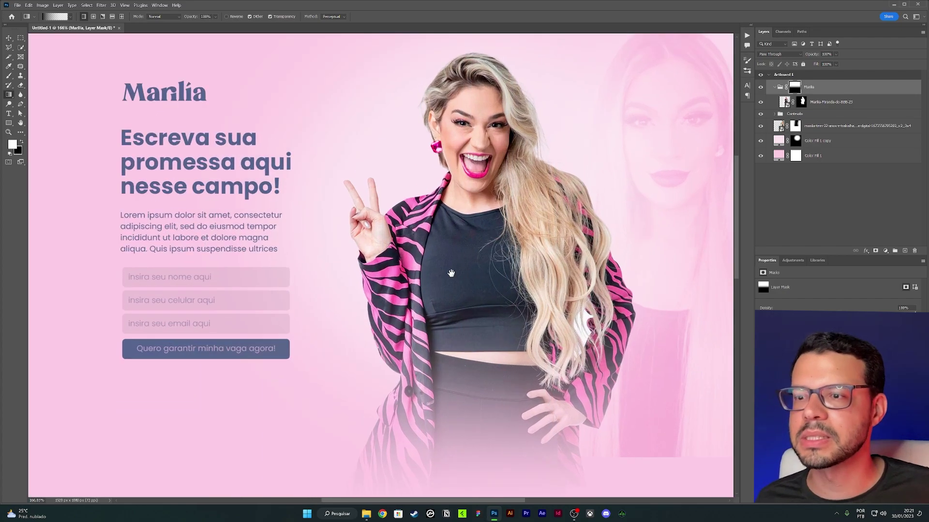
pyautogui.scroll(-1, 473, 261)
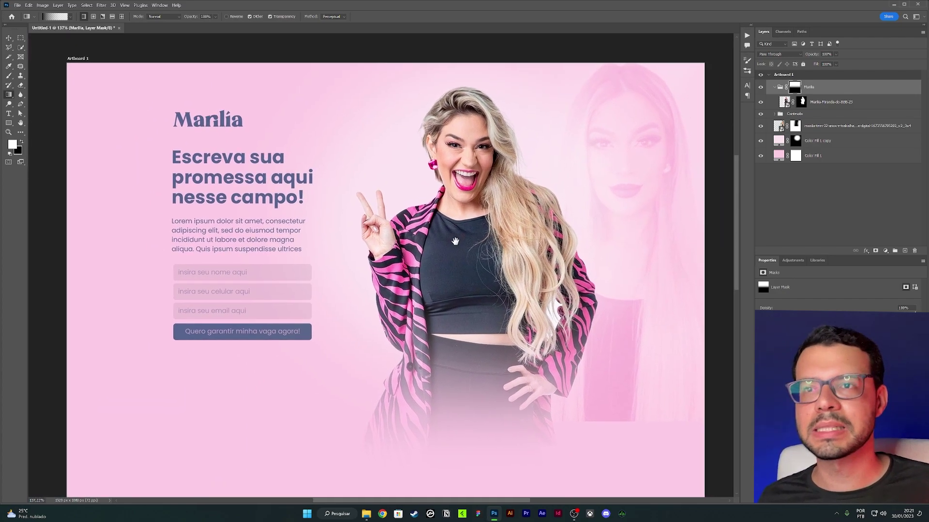
pyautogui.scroll(-1, 474, 339)
pyautogui.scroll(1, 475, 434)
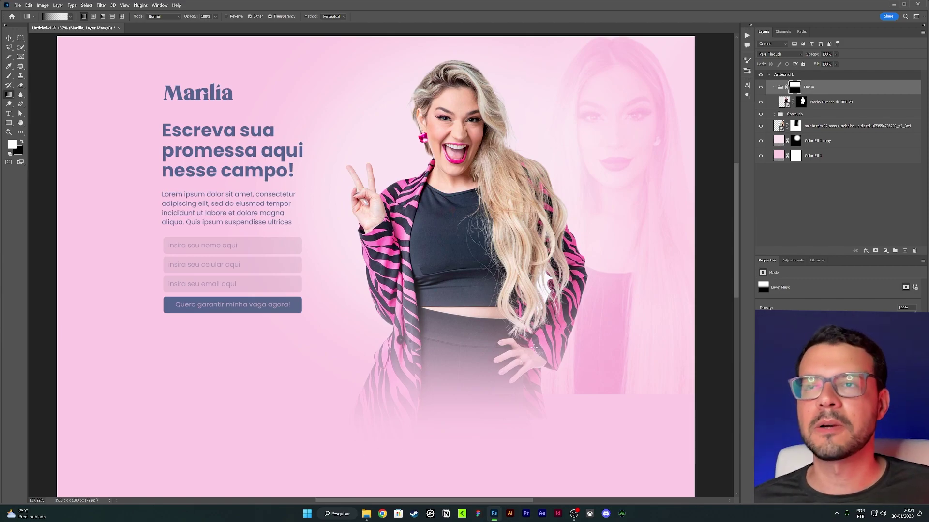
pyautogui.moveTo(515, 343); pyautogui.dragTo(515, 357)
pyautogui.scroll(1, 515, 357)
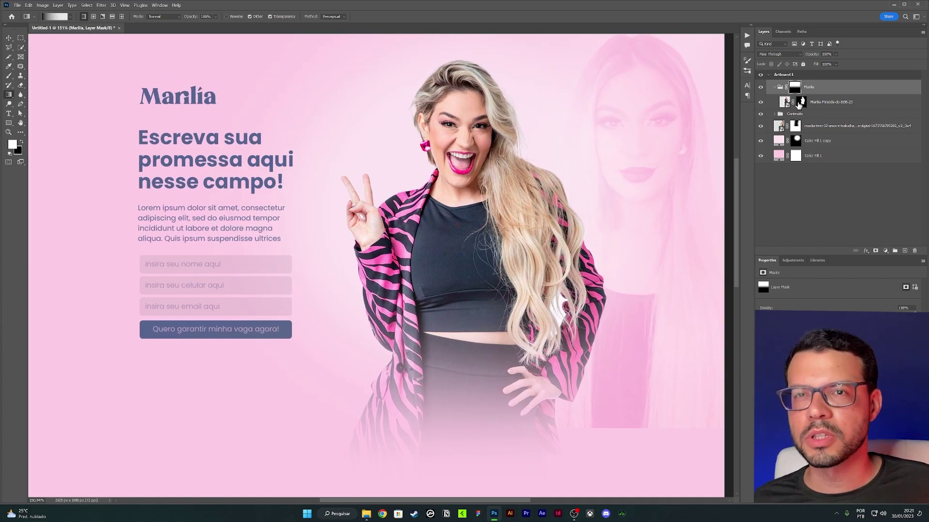
# Gradient-fade the background portrait's hard bottom edge on its mask
pyautogui.click(800, 102)
pyautogui.click(761, 102)
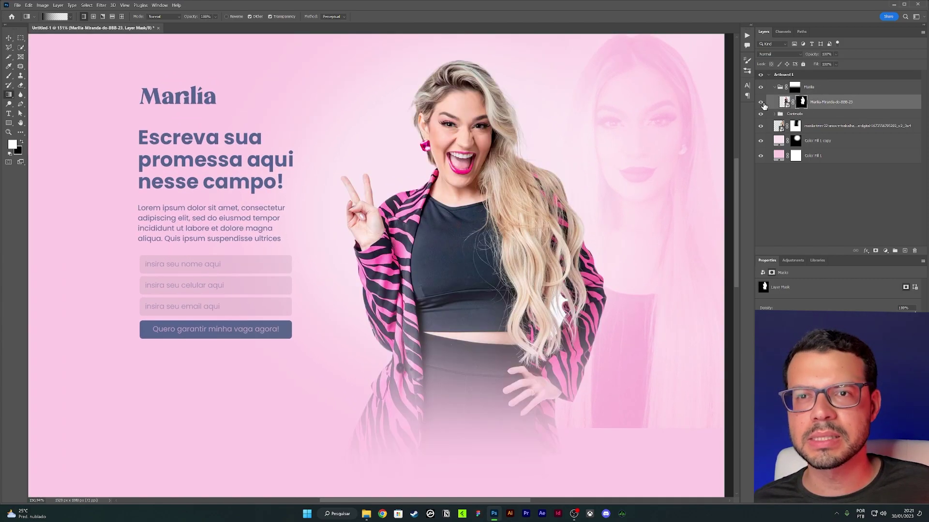
pyautogui.click(768, 126)
pyautogui.click(795, 126)
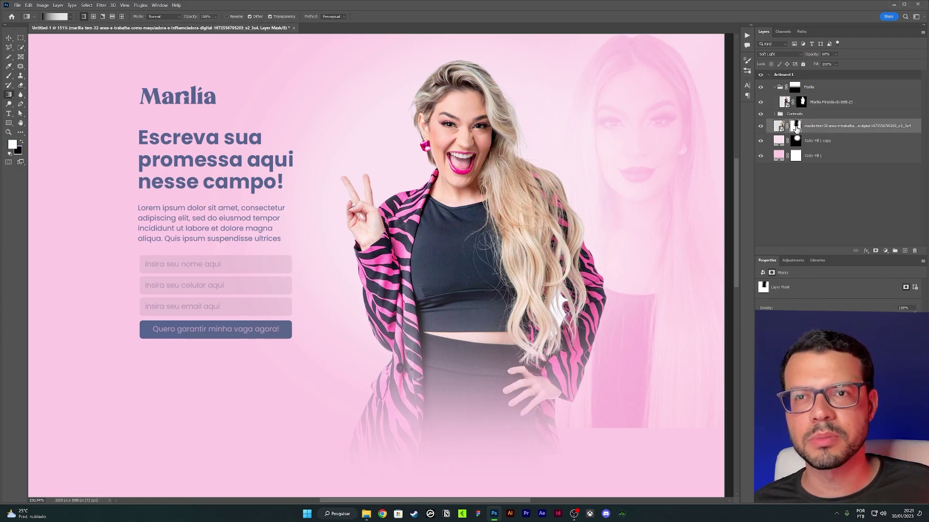
pyautogui.scroll(-2, 595, 179)
pyautogui.hscroll(1, 595, 178)
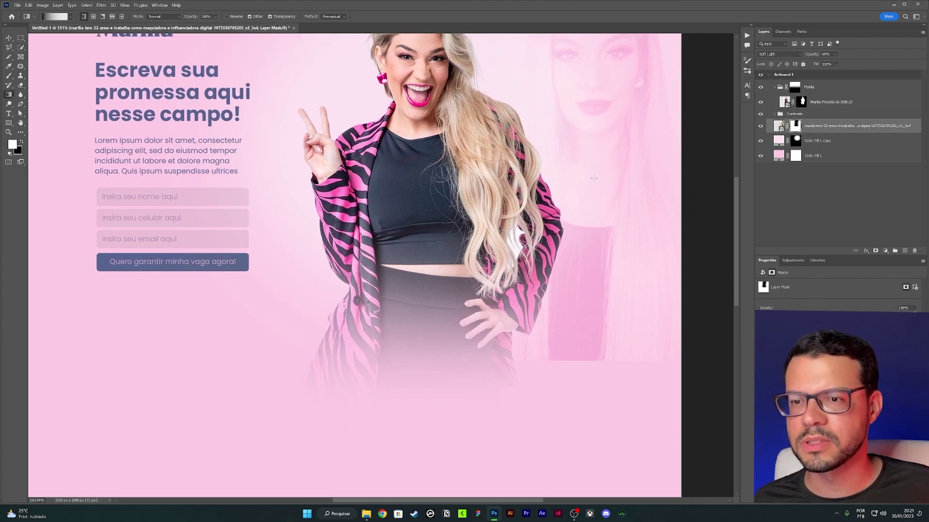
pyautogui.moveTo(594, 178); pyautogui.dragTo(585, 320)
pyautogui.hotkey('ctrl', '0')
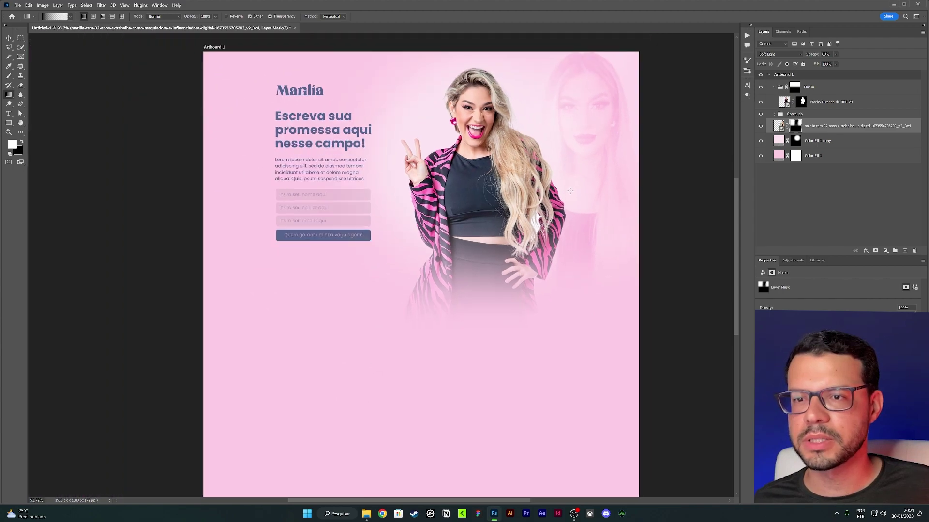
pyautogui.press('v')
pyautogui.moveTo(620, 139); pyautogui.dragTo(574, 159)
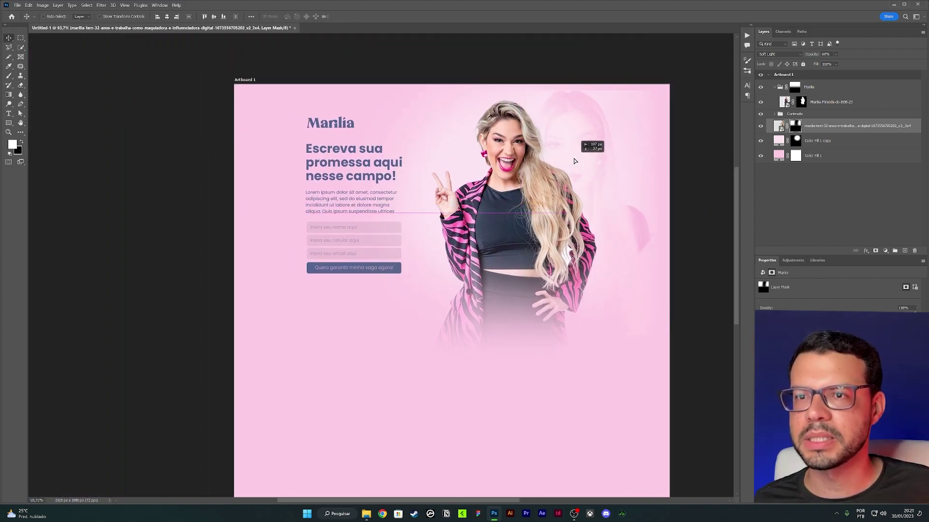
pyautogui.hotkey('ctrl', 'z')
pyautogui.scroll(3, 576, 160)
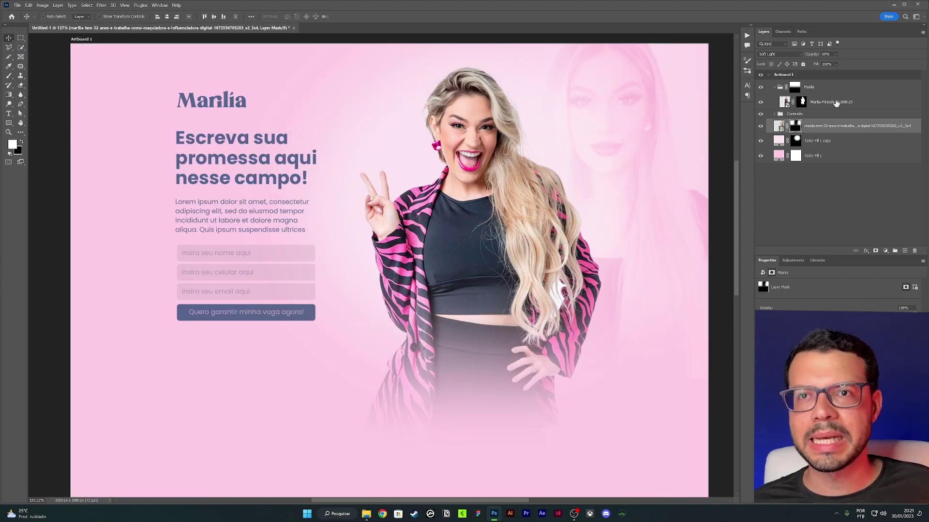
pyautogui.click(836, 103)
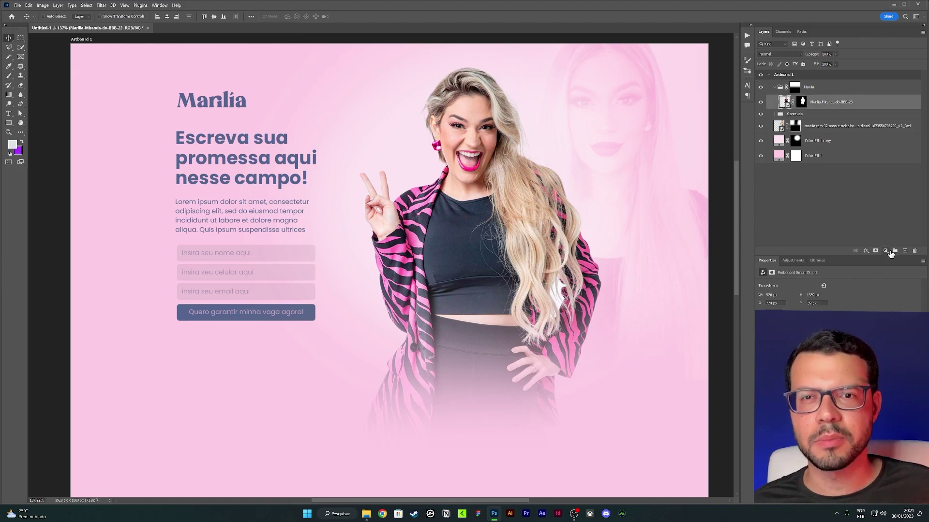
# Clip a Color Balance layer to the woman, Cyan–Red about +58, Magenta–Green -27
pyautogui.click(886, 251)
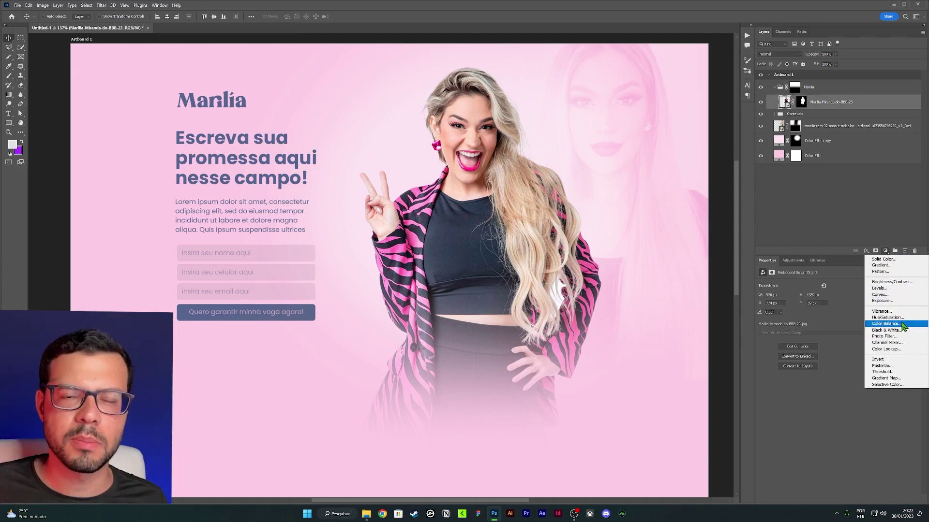
pyautogui.click(902, 325)
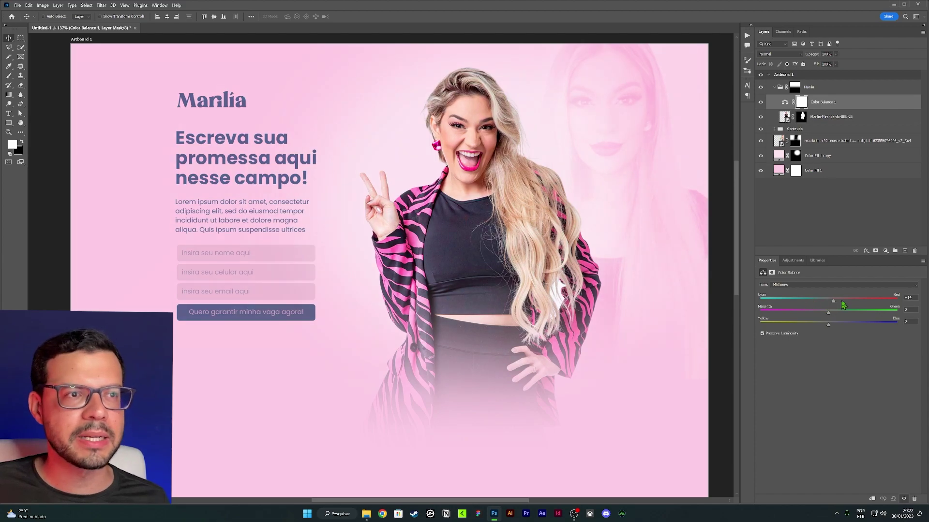
pyautogui.moveTo(842, 305); pyautogui.dragTo(824, 301)
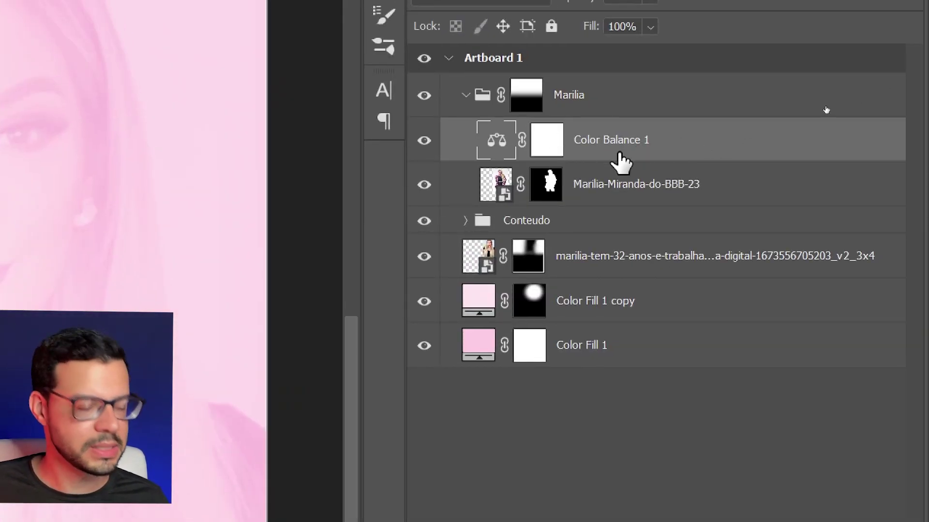
pyautogui.keyDown('alt'); pyautogui.click(622, 161); pyautogui.keyUp('alt')
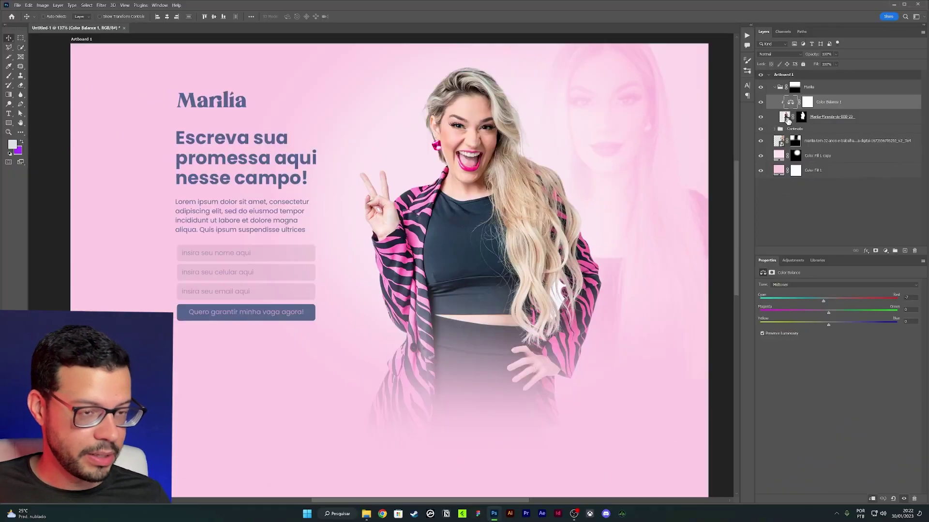
pyautogui.moveTo(821, 303); pyautogui.dragTo(871, 302)
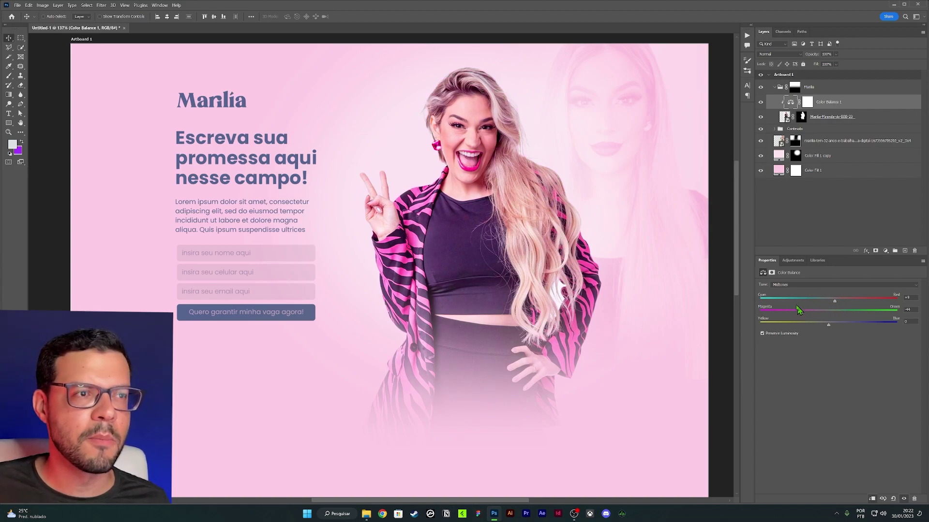
pyautogui.moveTo(834, 310); pyautogui.dragTo(815, 316)
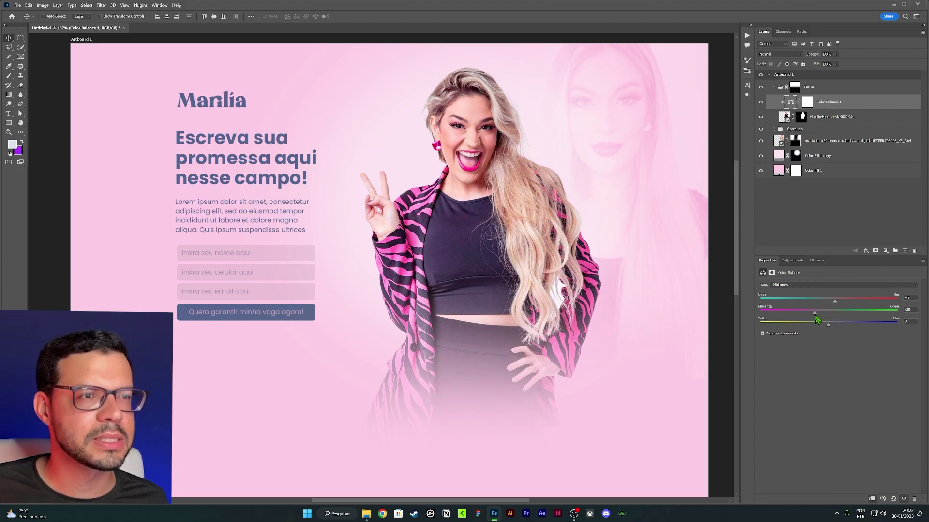
pyautogui.moveTo(816, 319); pyautogui.dragTo(812, 319)
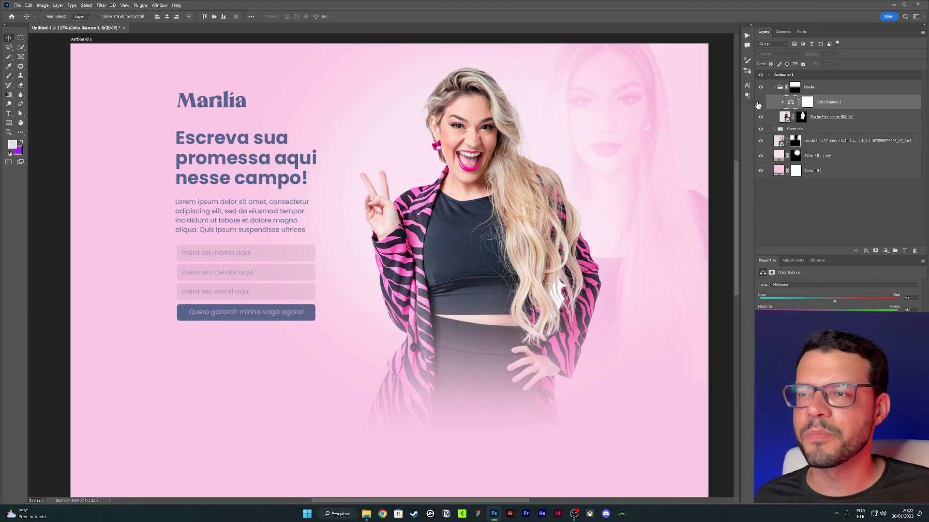
# Transform the large Marília text to run vertically along the left edge
pyautogui.scroll(-2, 454, 183)
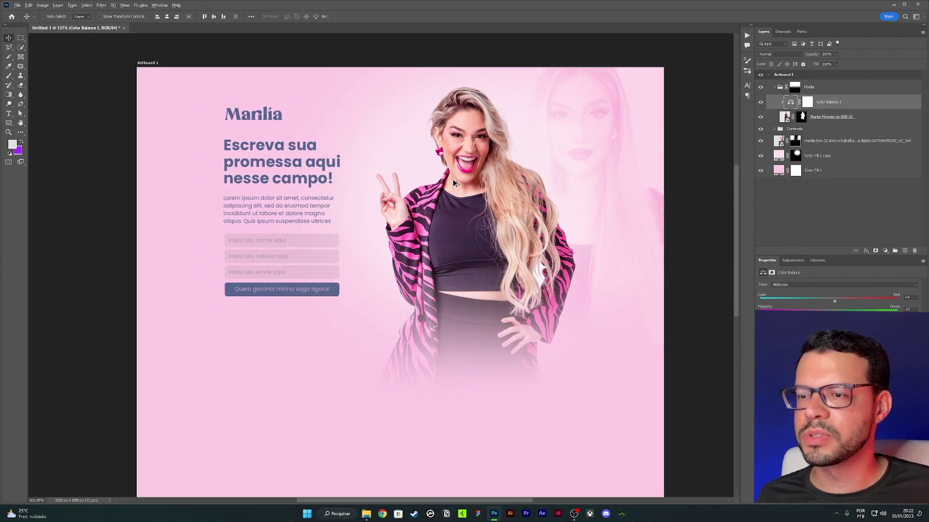
pyautogui.scroll(4, 454, 183)
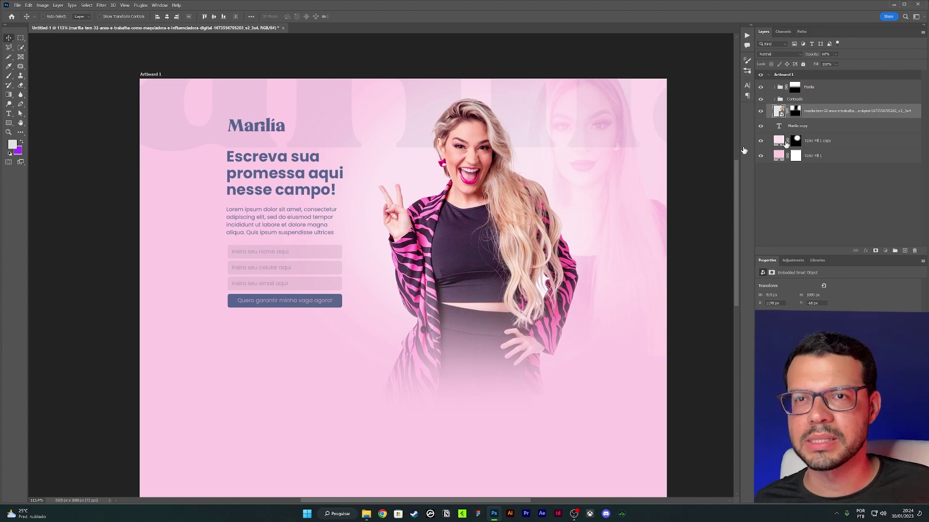
pyautogui.click(797, 126)
pyautogui.hotkey('ctrl', 't')
pyautogui.moveTo(442, 207)
pyautogui.mouseDown()
pyautogui.moveTo(183, 234)
pyautogui.moveTo(193, 234)
pyautogui.mouseUp()
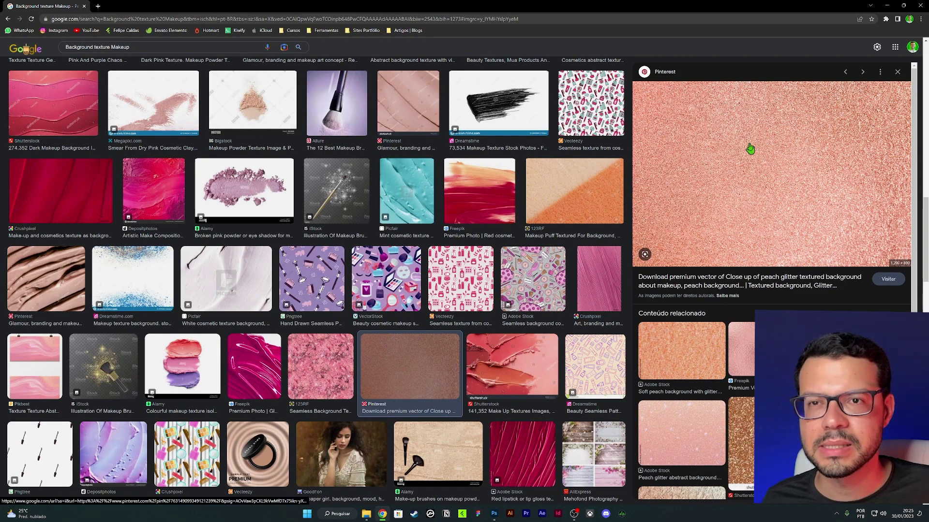
# Copy the glitter texture image from the browser and paste it into Photoshop
pyautogui.rightClick(751, 148)
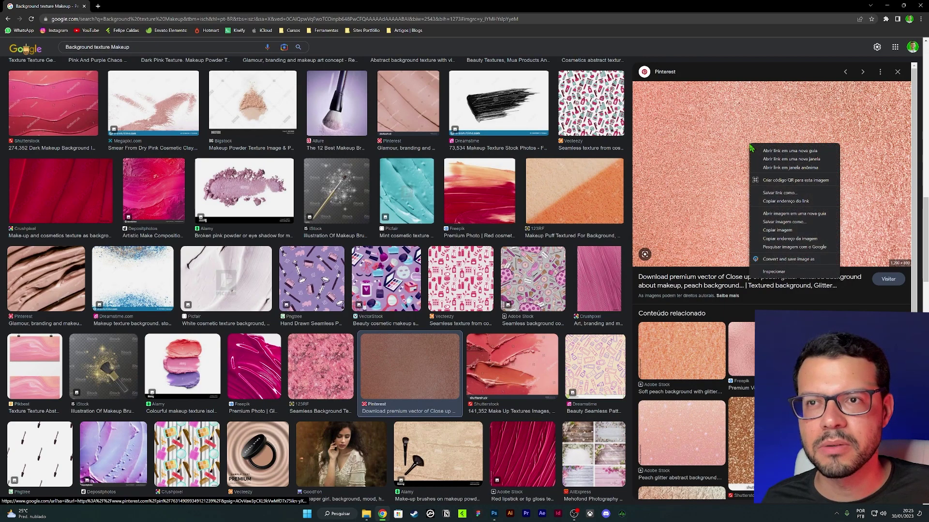
pyautogui.click(783, 230)
pyautogui.hotkey('alt', 'Tab')
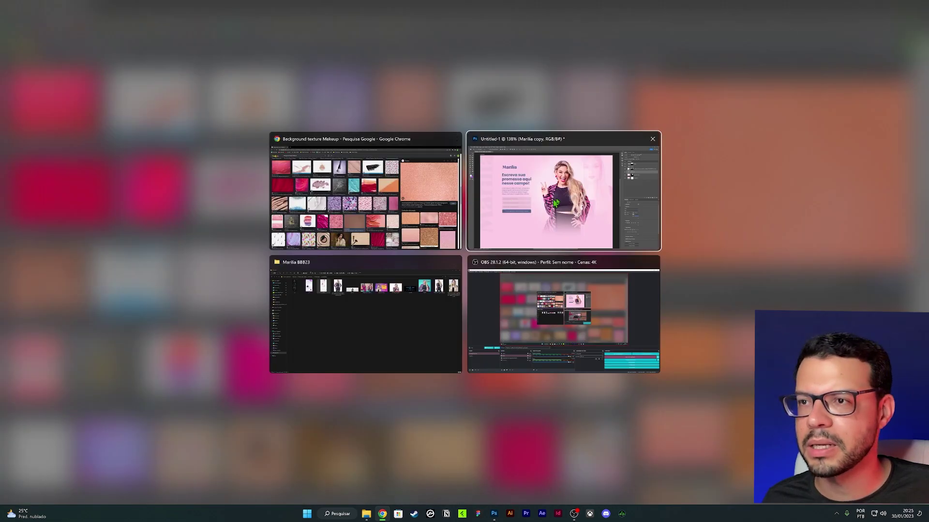
pyautogui.hotkey('ctrl', 'v')
pyautogui.hotkey('ctrl', 'b')
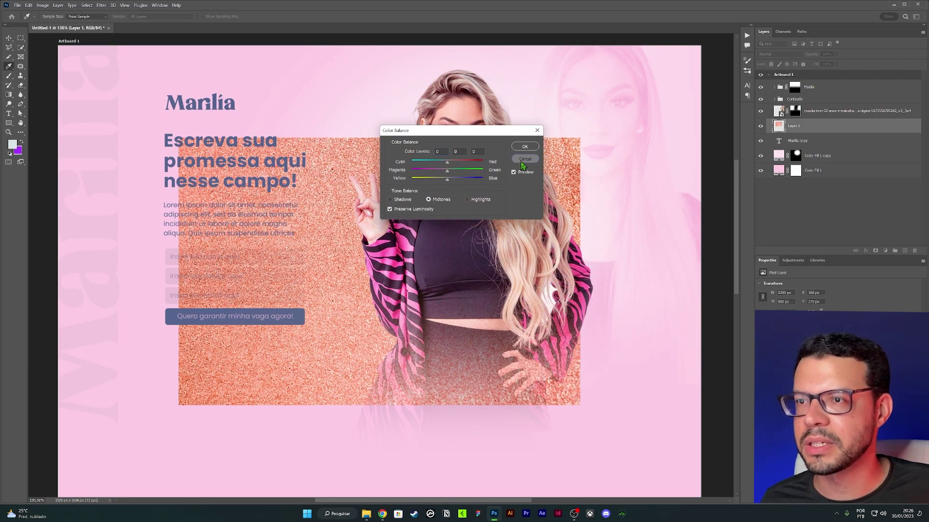
# Cancel Color Balance, move the glitter texture up-left and blend it in Lighten mode
pyautogui.click(525, 159)
pyautogui.press('v')
pyautogui.moveTo(484, 218); pyautogui.dragTo(367, 102)
pyautogui.click(779, 53)
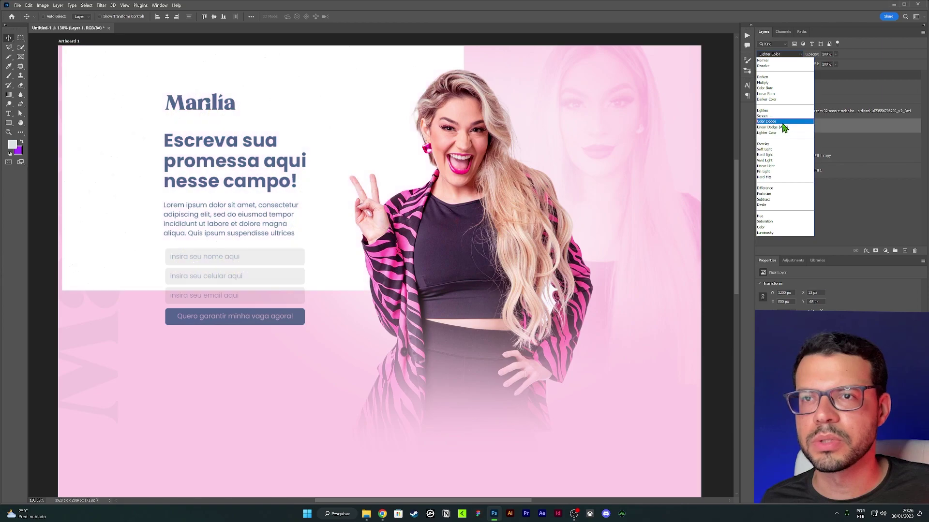
pyautogui.click(763, 110)
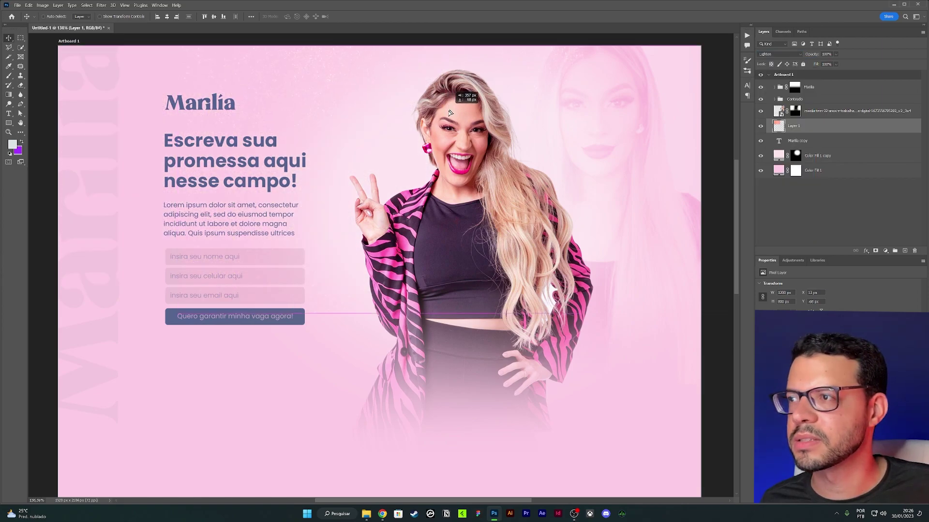
# Scale up the glitter texture, then copy the light-leak image from the browser
pyautogui.hotkey('ctrl', 't')
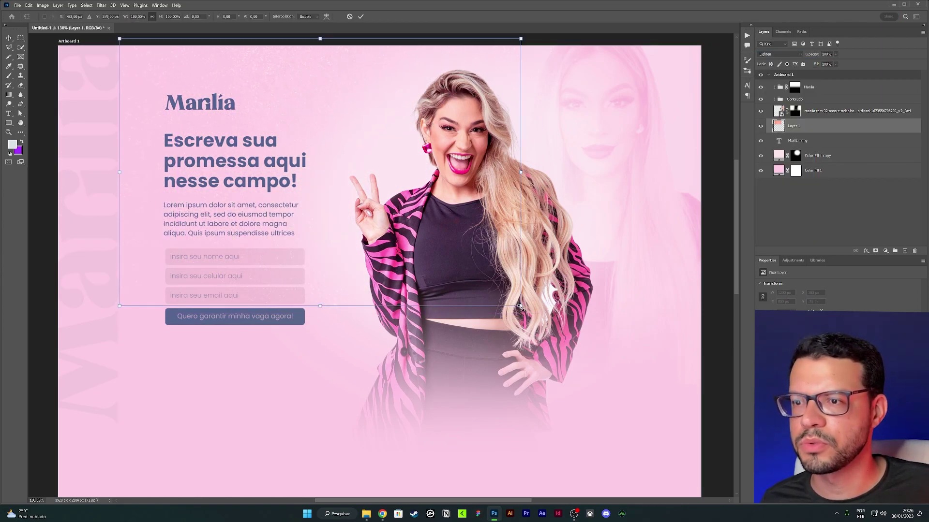
pyautogui.moveTo(520, 306); pyautogui.dragTo(602, 328)
pyautogui.press('Return')
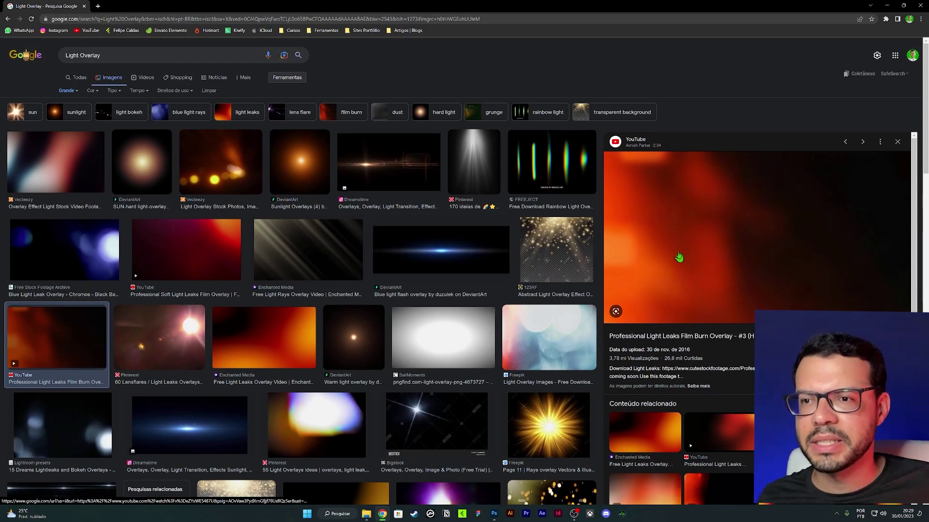
pyautogui.rightClick(680, 252)
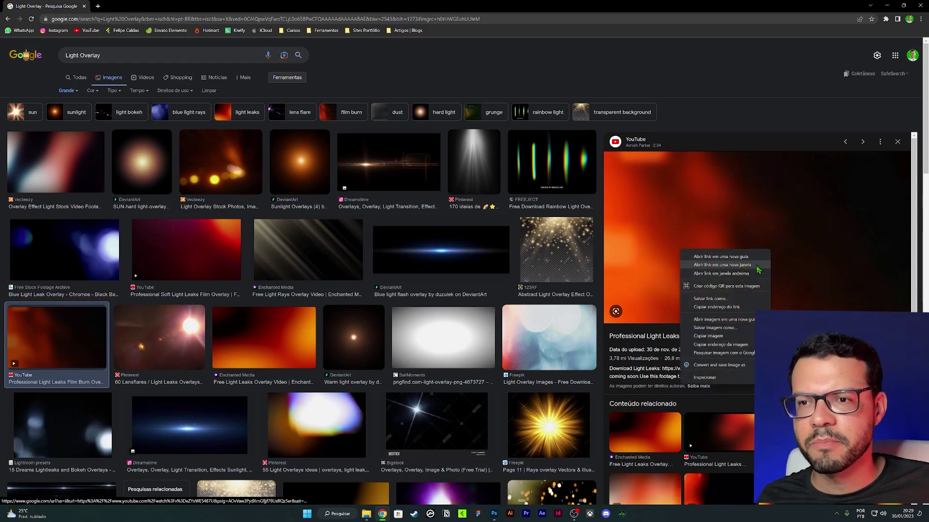
pyautogui.click(708, 336)
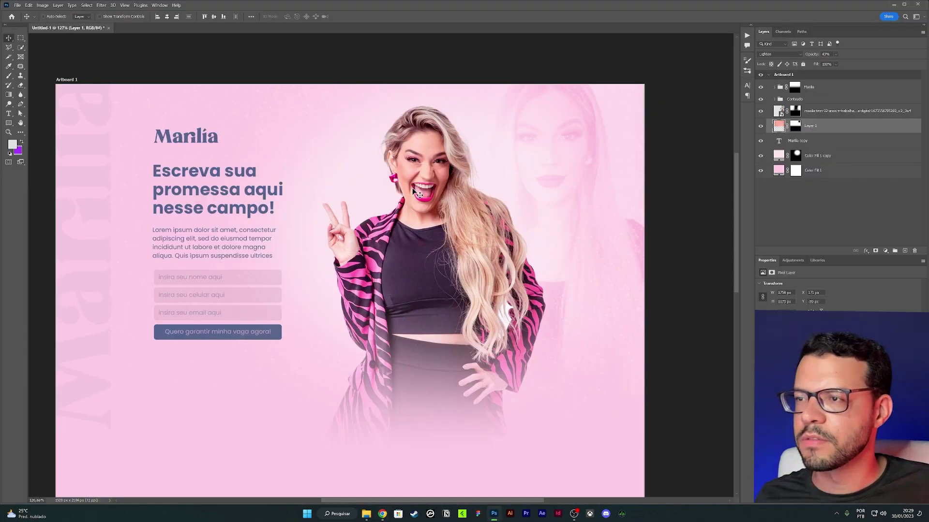
# Paste the light-leak image, enlarge it over the artboard and blend it in Screen mode
pyautogui.hotkey('ctrl', 'v')
pyautogui.moveTo(417, 194); pyautogui.dragTo(306, 90)
pyautogui.hotkey('ctrl', 't')
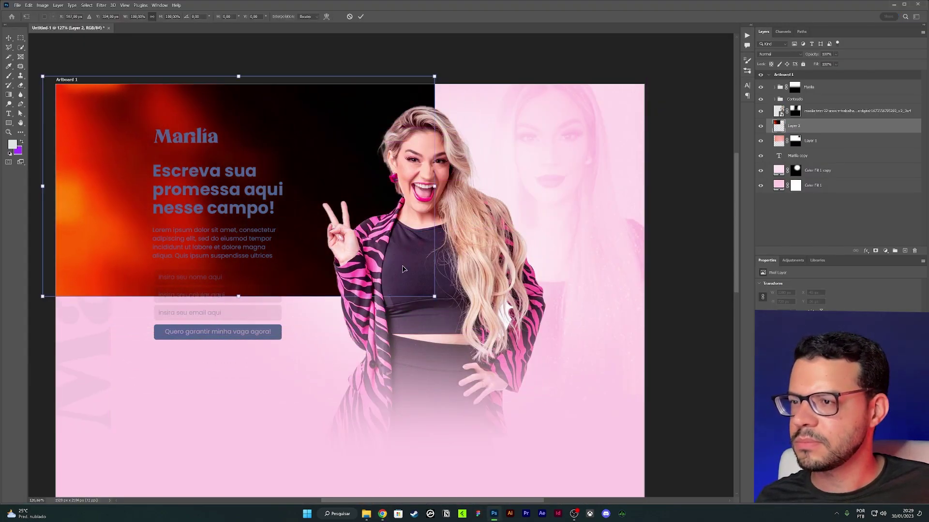
pyautogui.moveTo(441, 299); pyautogui.dragTo(655, 419)
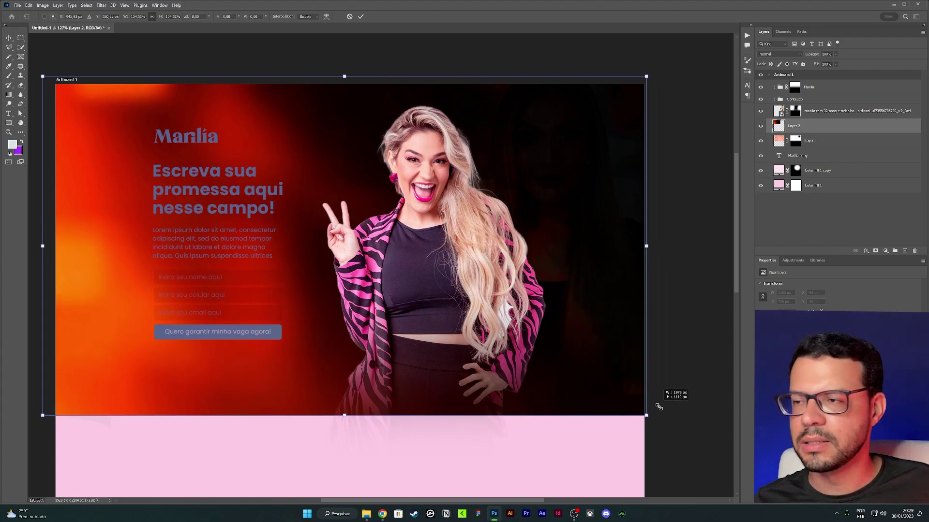
pyautogui.press('Return')
pyautogui.click(775, 55)
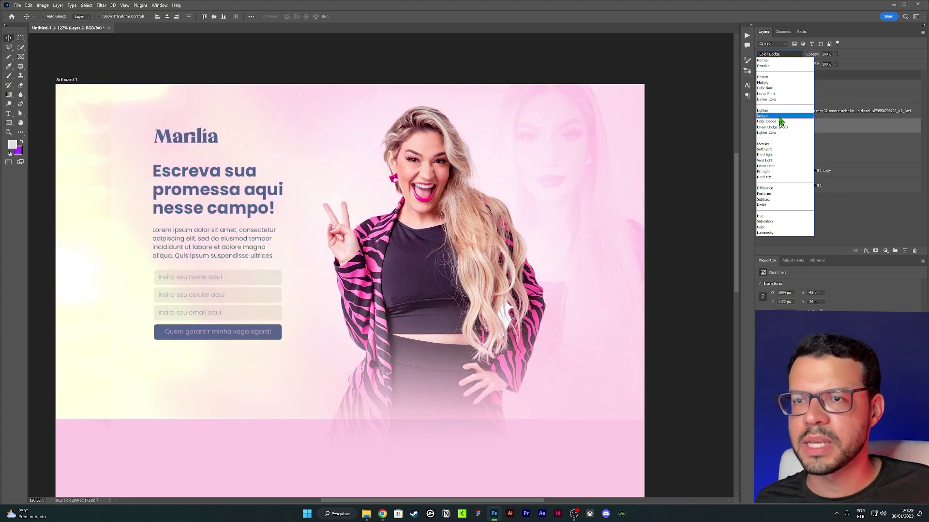
pyautogui.click(769, 116)
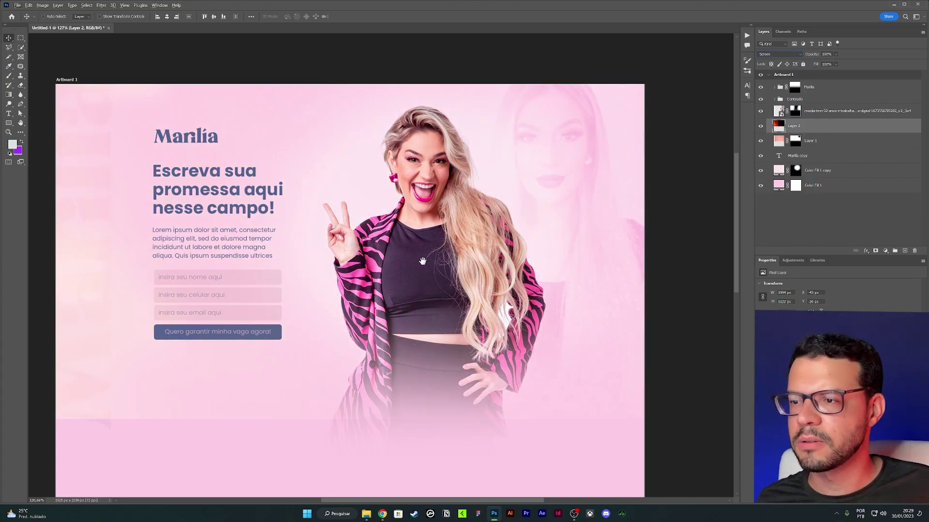
pyautogui.moveTo(423, 262)
pyautogui.mouseDown()
pyautogui.moveTo(430, 209)
pyautogui.moveTo(380, 192)
pyautogui.mouseUp()
pyautogui.keyDown('alt'); pyautogui.scroll(3, 151, 263); pyautogui.keyUp('alt')
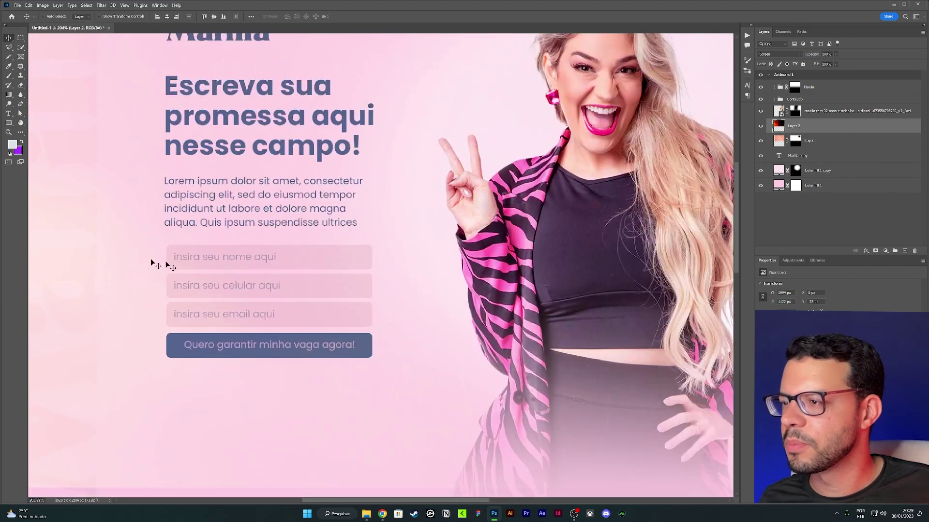
pyautogui.keyDown('alt'); pyautogui.scroll(-3, 346, 261); pyautogui.keyUp('alt')
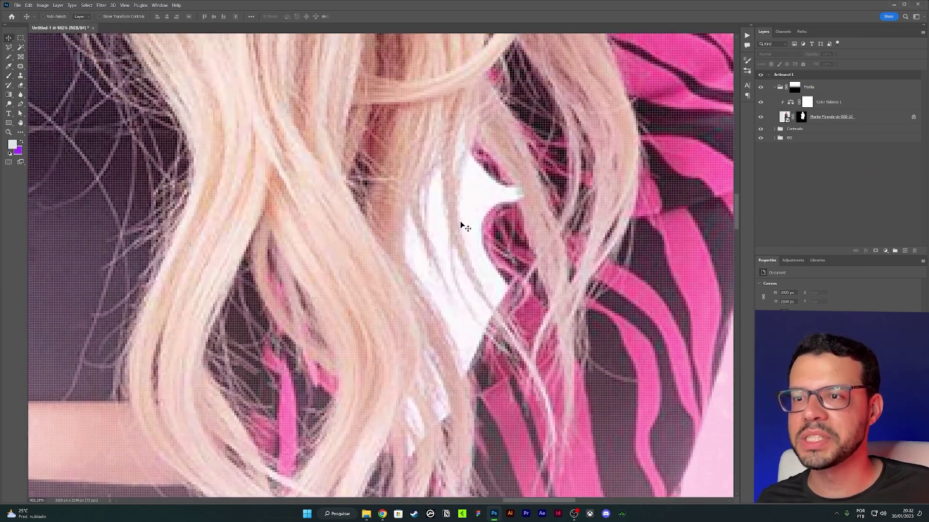
# Duplicate the woman's photo layer and move the Color Balance adjustment below the copy
pyautogui.click(868, 119)
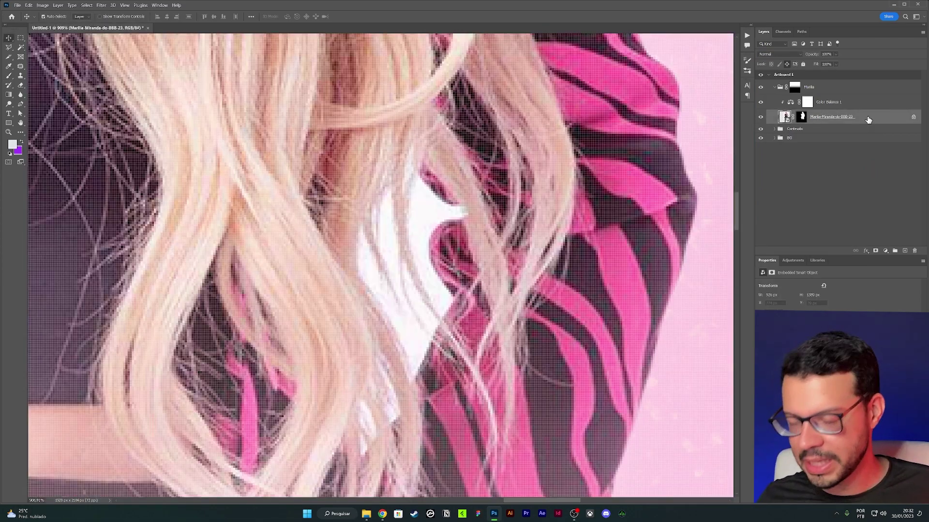
pyautogui.hotkey('ctrl', 'j')
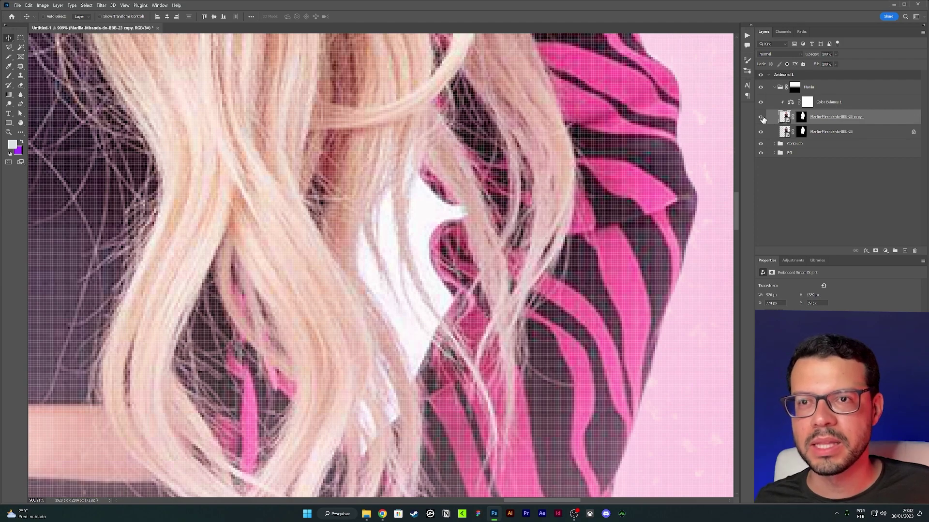
pyautogui.click(762, 118)
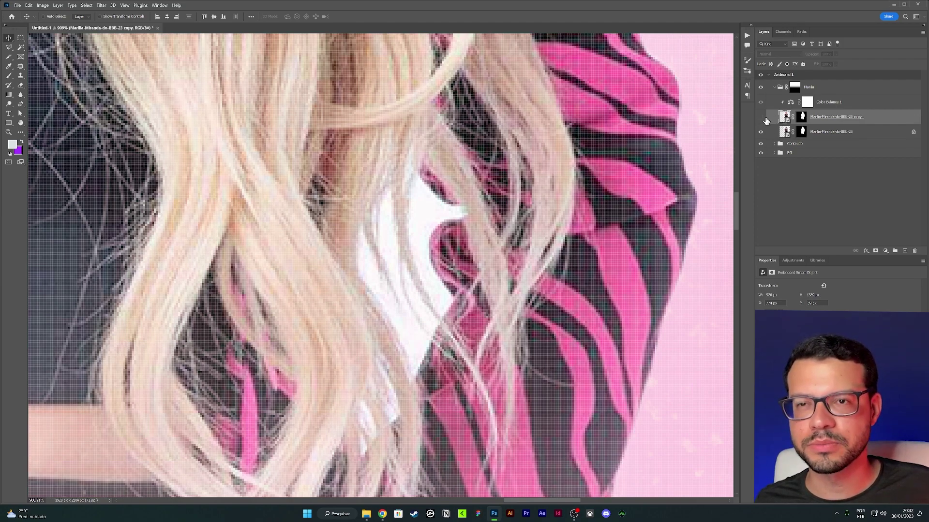
pyautogui.click(762, 117)
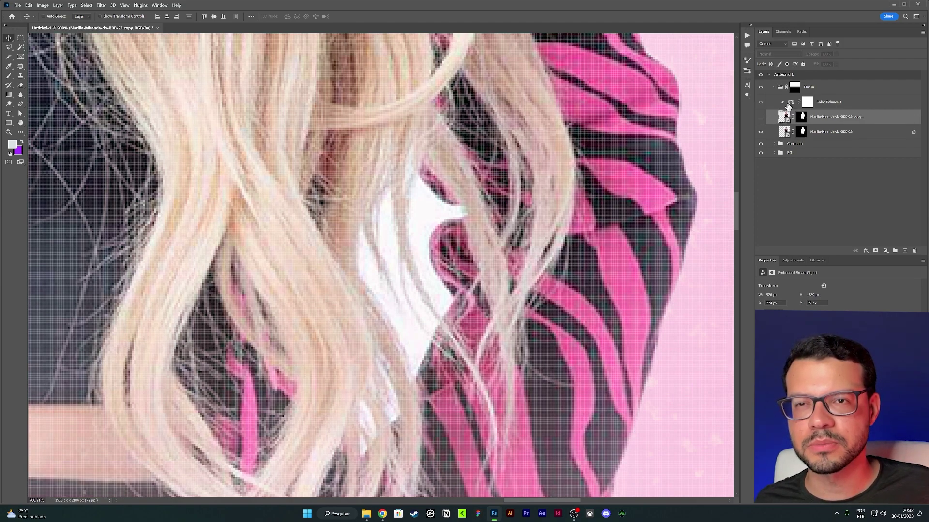
pyautogui.moveTo(788, 105); pyautogui.dragTo(803, 124)
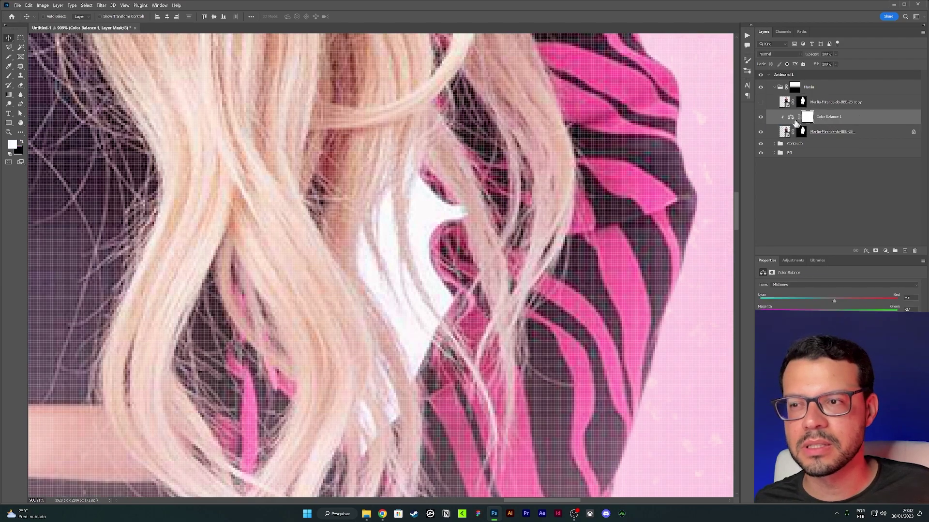
pyautogui.click(760, 118)
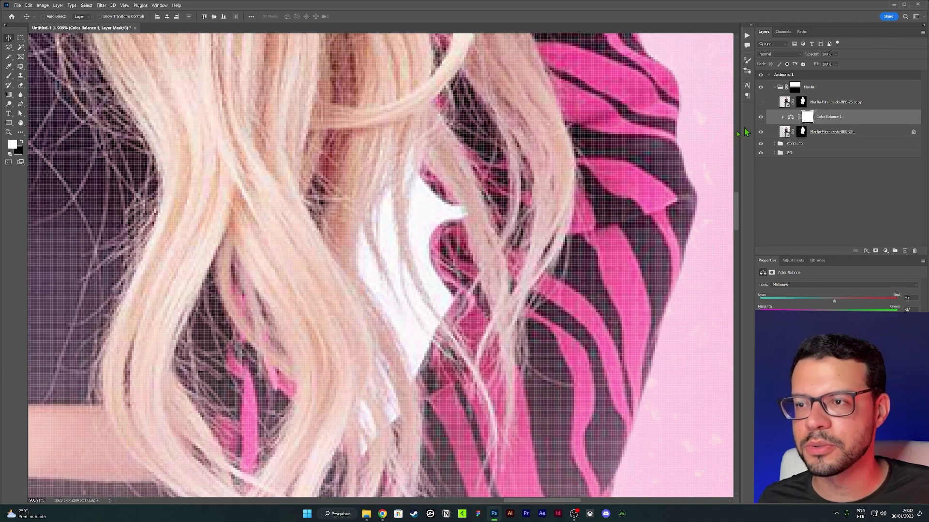
# Paint black on the original photo's mask to hide the white gap between hair and jacket
pyautogui.click(800, 130)
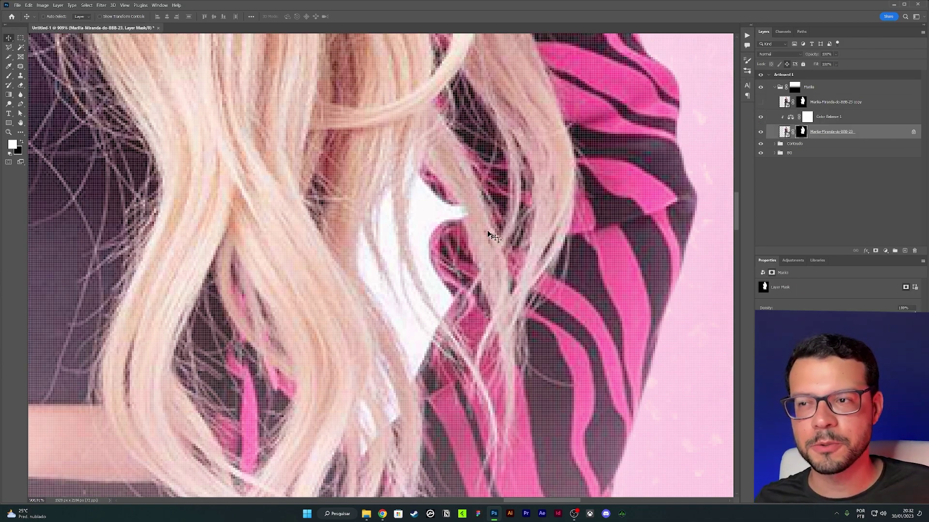
pyautogui.press('b')
pyautogui.moveTo(422, 240); pyautogui.dragTo(465, 240)
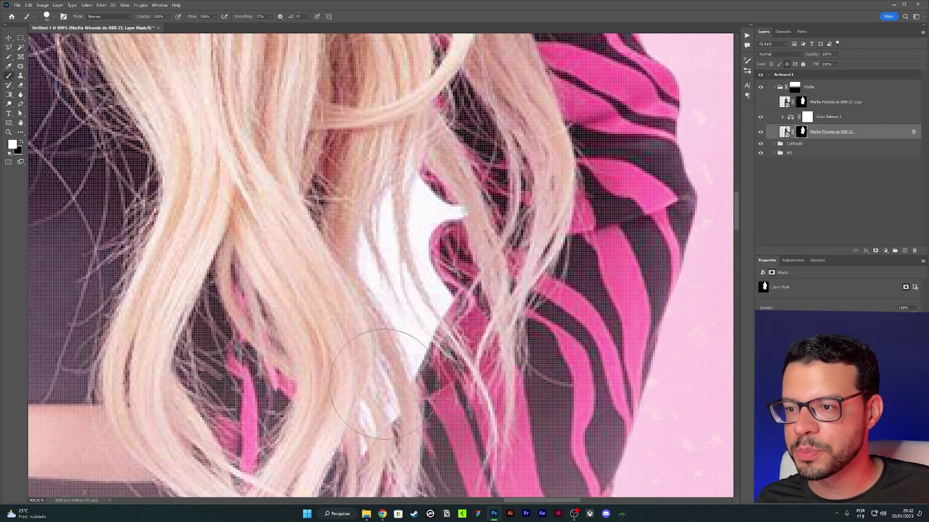
pyautogui.press('x')
pyautogui.moveTo(412, 340)
pyautogui.mouseDown()
pyautogui.moveTo(425, 275)
pyautogui.moveTo(407, 215)
pyautogui.mouseUp()
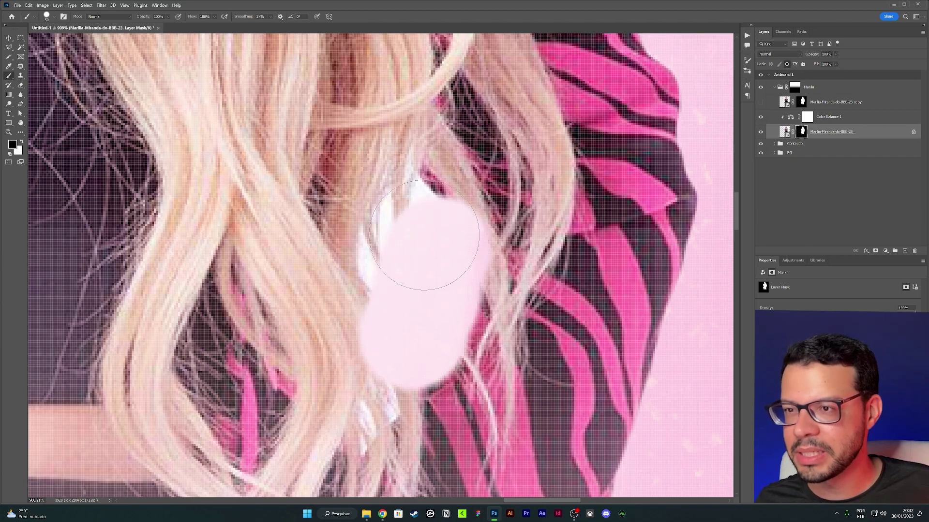
pyautogui.hotkey('ctrl', 'z')
pyautogui.moveTo(414, 298); pyautogui.dragTo(380, 292)
pyautogui.hotkey('ctrl', 'z')
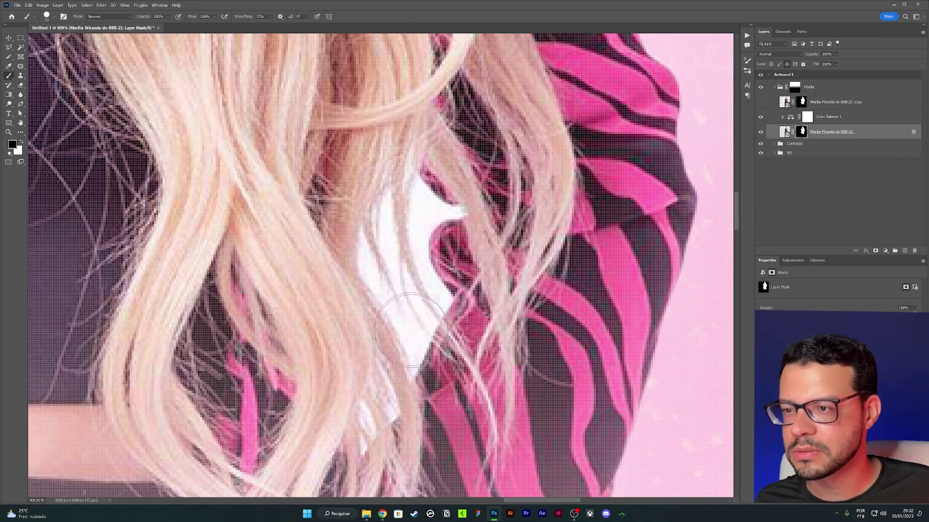
pyautogui.moveTo(415, 321)
pyautogui.mouseDown()
pyautogui.moveTo(413, 355)
pyautogui.moveTo(405, 347)
pyautogui.mouseUp()
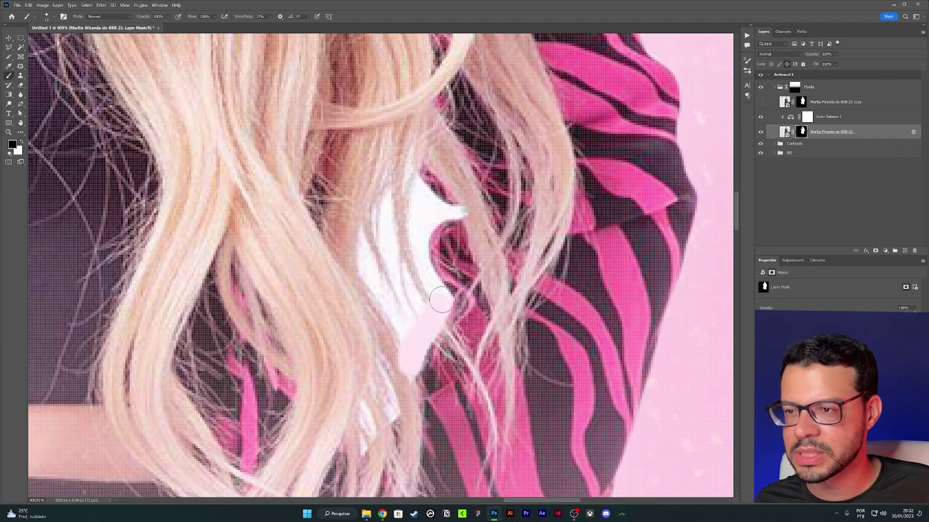
pyautogui.moveTo(428, 217); pyautogui.dragTo(428, 219)
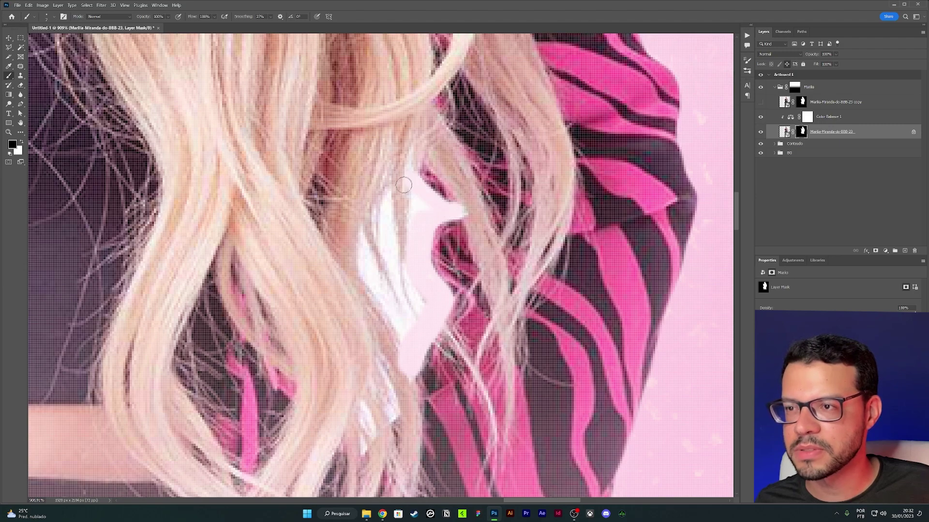
pyautogui.moveTo(402, 343)
pyautogui.mouseDown()
pyautogui.moveTo(384, 228)
pyautogui.moveTo(385, 254)
pyautogui.mouseUp()
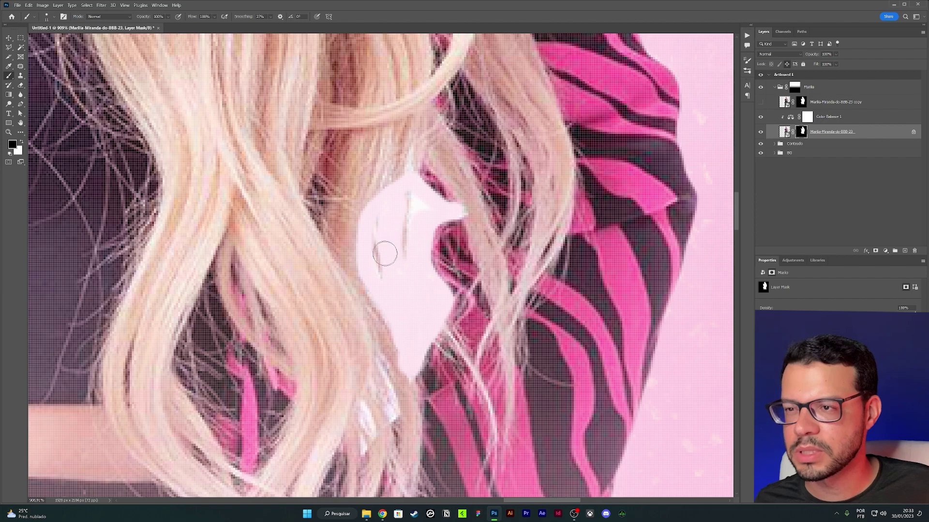
# Show the hair copy layer again and fill its mask black to hide it
pyautogui.click(760, 101)
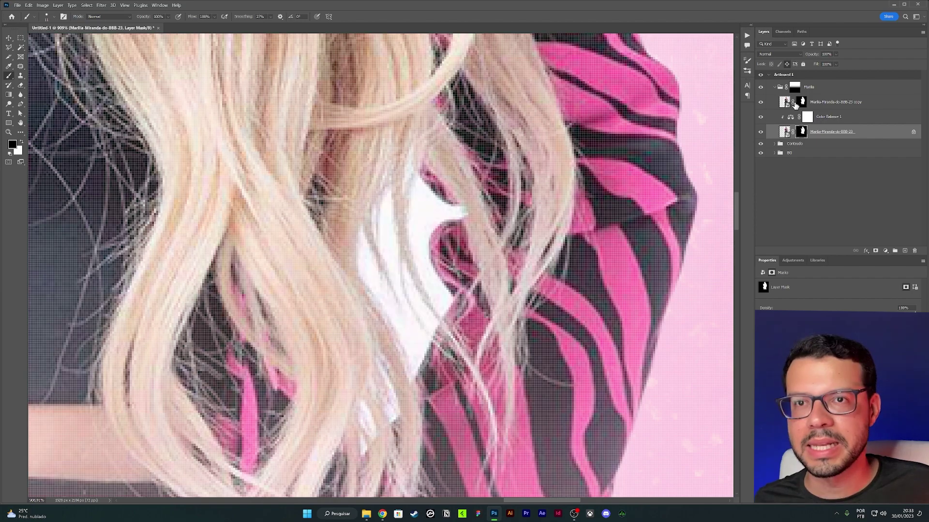
pyautogui.click(803, 102)
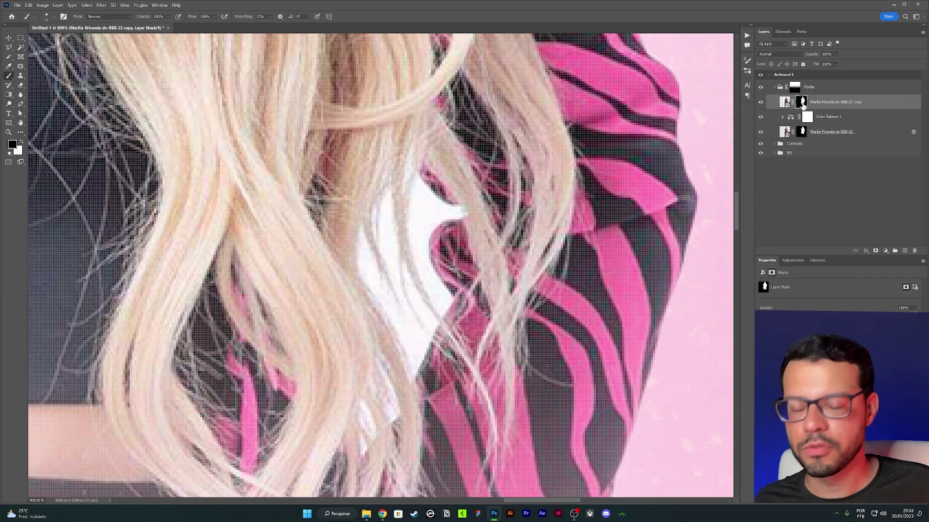
pyautogui.hotkey('alt', 'BackSpace')
pyautogui.keyDown('shift'); pyautogui.click(803, 102); pyautogui.keyUp('shift')
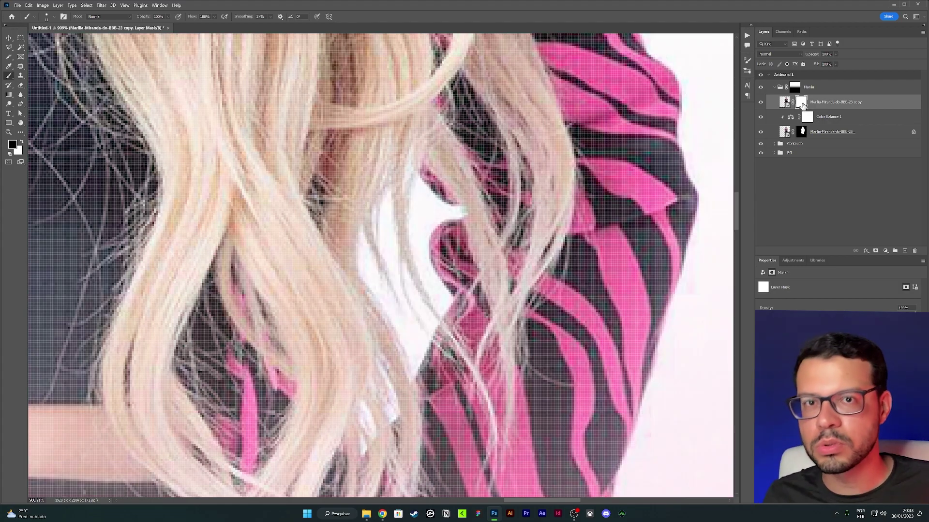
pyautogui.keyDown('shift'); pyautogui.click(802, 103); pyautogui.keyUp('shift')
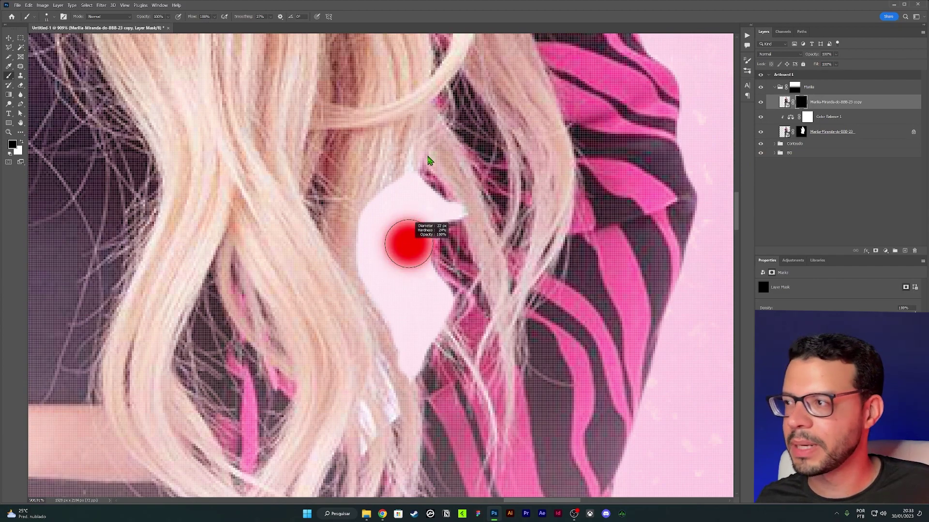
# Paint white on the mask to reveal hair strands along the white gap
pyautogui.press('x')
pyautogui.moveTo(406, 256); pyautogui.dragTo(418, 210)
pyautogui.moveTo(404, 153); pyautogui.dragTo(389, 258)
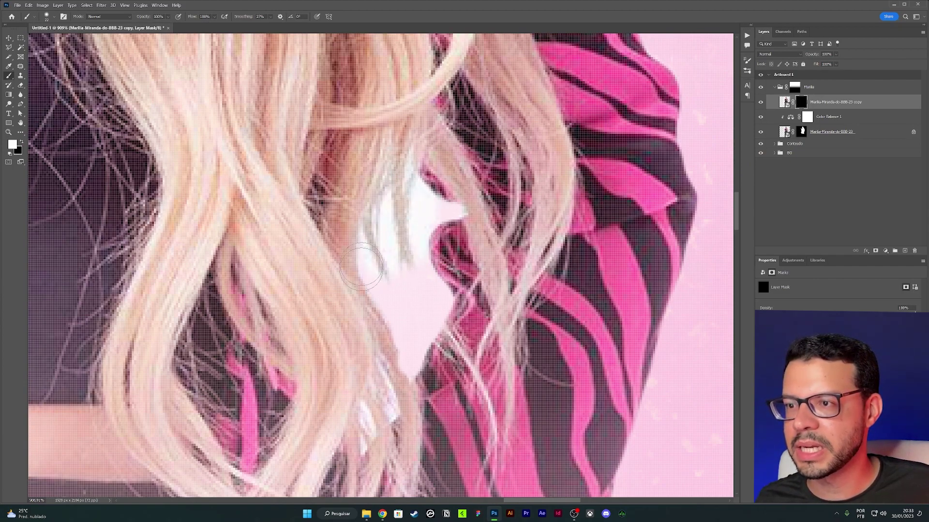
pyautogui.moveTo(391, 340)
pyautogui.mouseDown()
pyautogui.moveTo(411, 344)
pyautogui.moveTo(426, 282)
pyautogui.mouseUp()
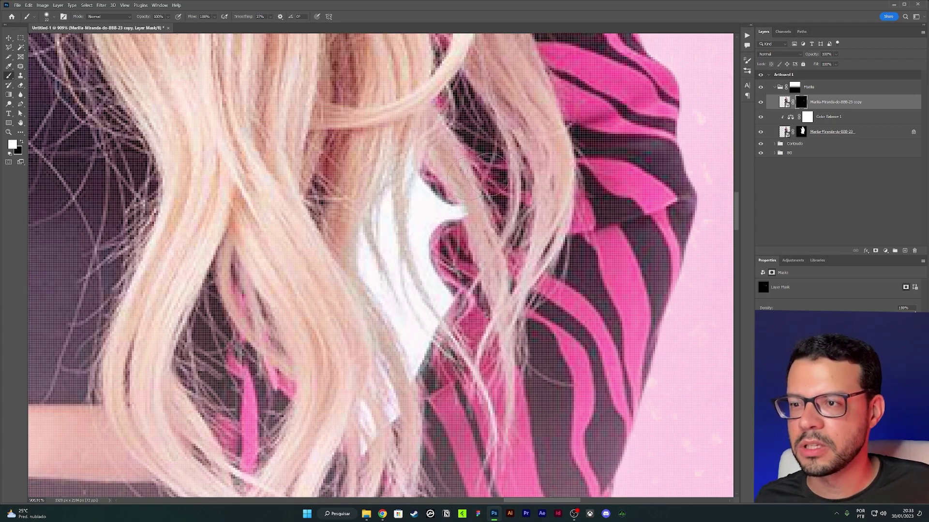
# Blend the hair copy in Linear Burn, then resize the brush from 13 to 25
pyautogui.click(779, 54)
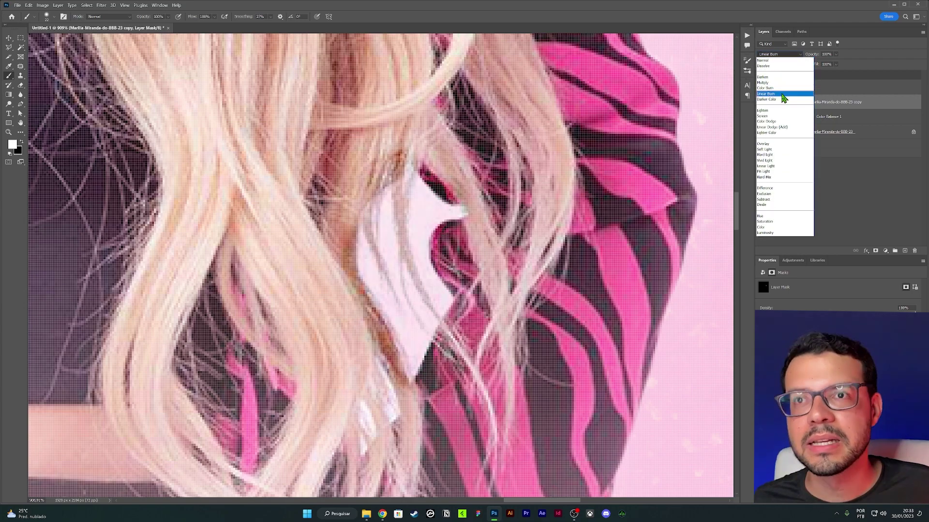
pyautogui.click(782, 96)
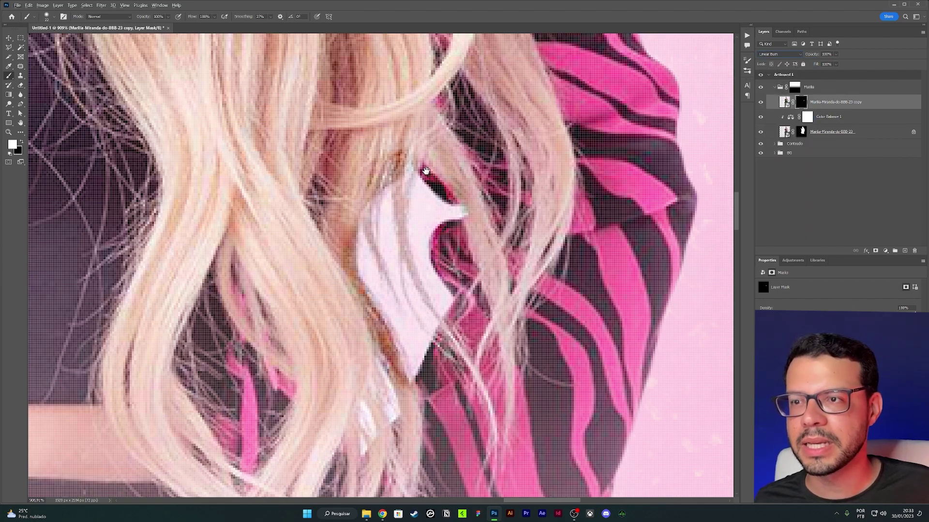
pyautogui.moveTo(425, 171); pyautogui.dragTo(441, 206)
pyautogui.press('[')
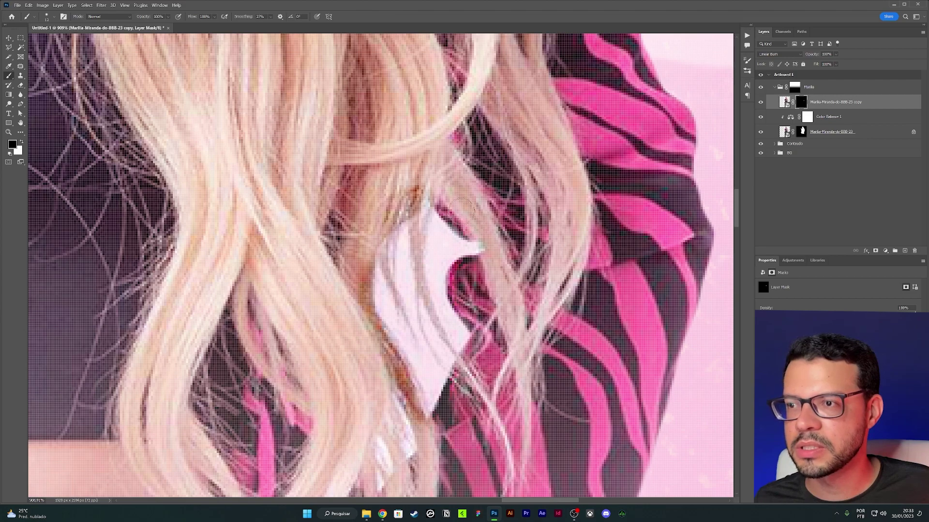
pyautogui.moveTo(342, 207); pyautogui.dragTo(347, 215)
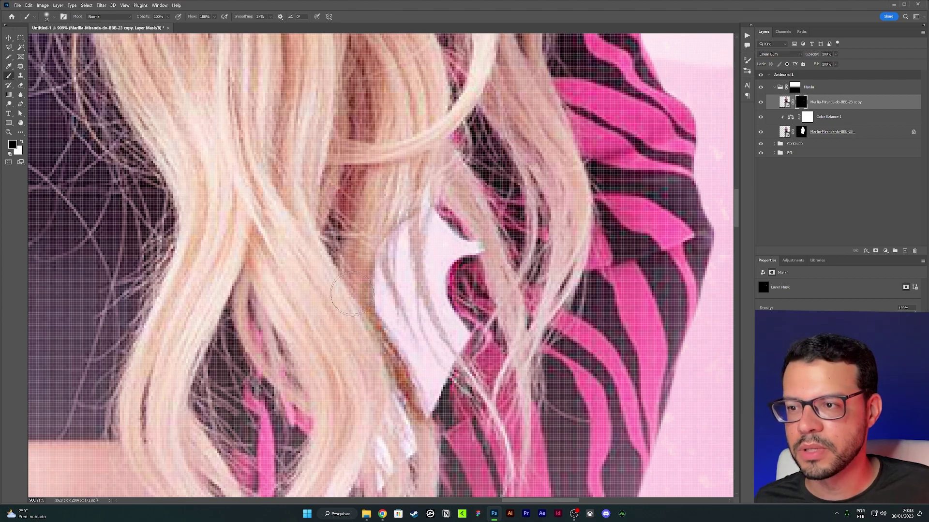
pyautogui.moveTo(369, 373)
pyautogui.mouseDown()
pyautogui.moveTo(284, 207)
pyautogui.moveTo(341, 297)
pyautogui.mouseUp()
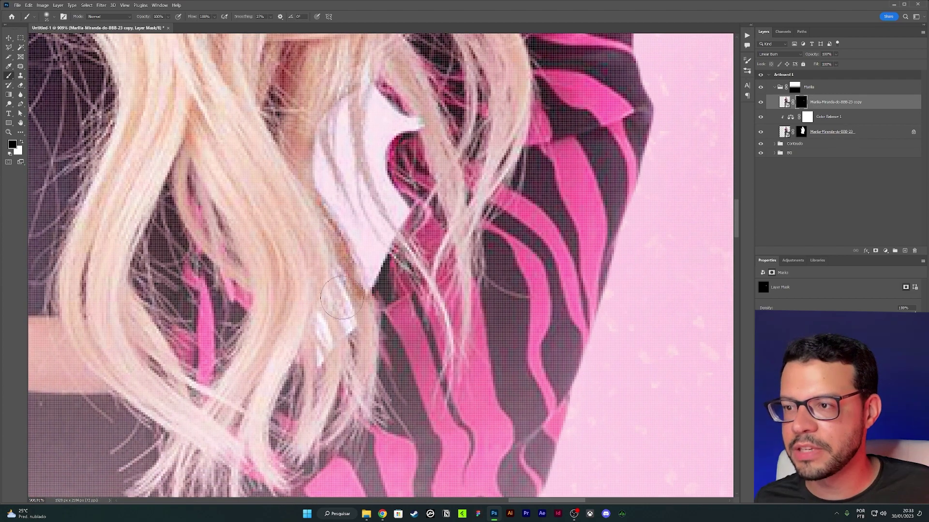
pyautogui.hotkey('ctrl', '0')
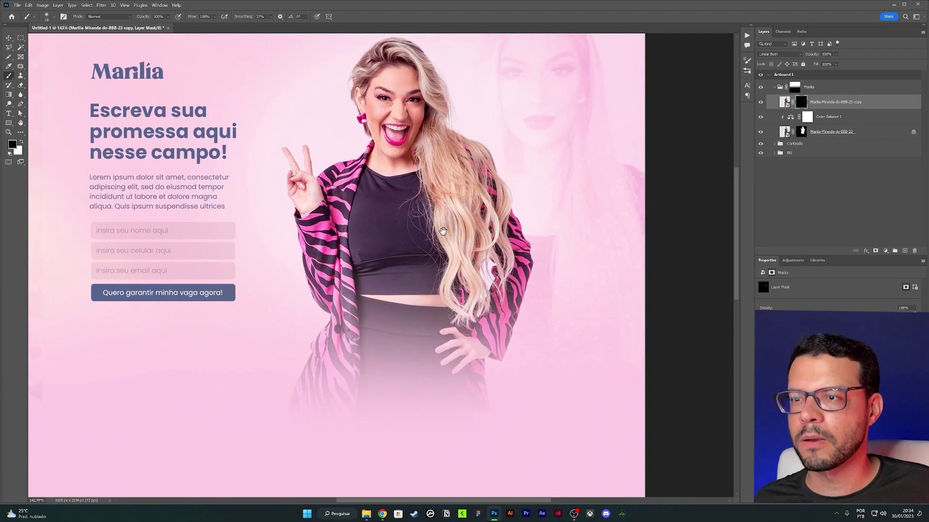
pyautogui.scroll(5, 386, 129)
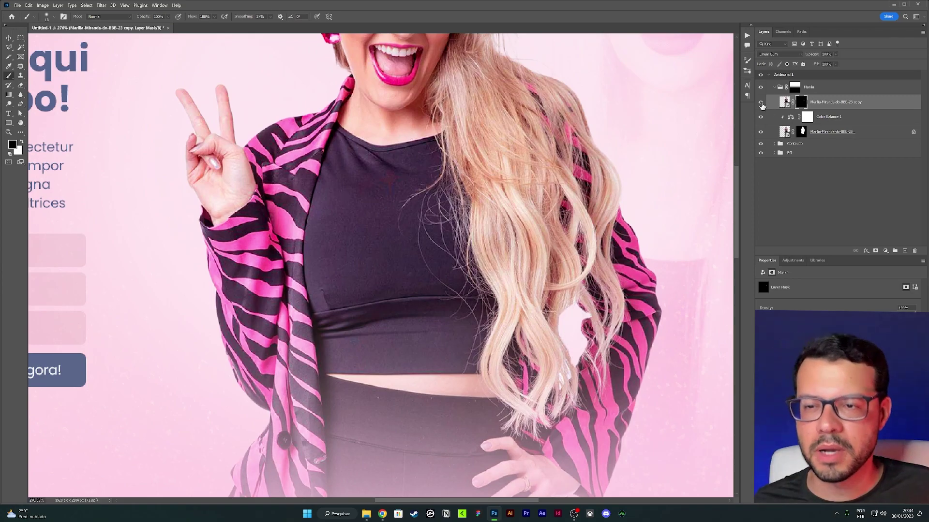
pyautogui.scroll(5, 581, 319)
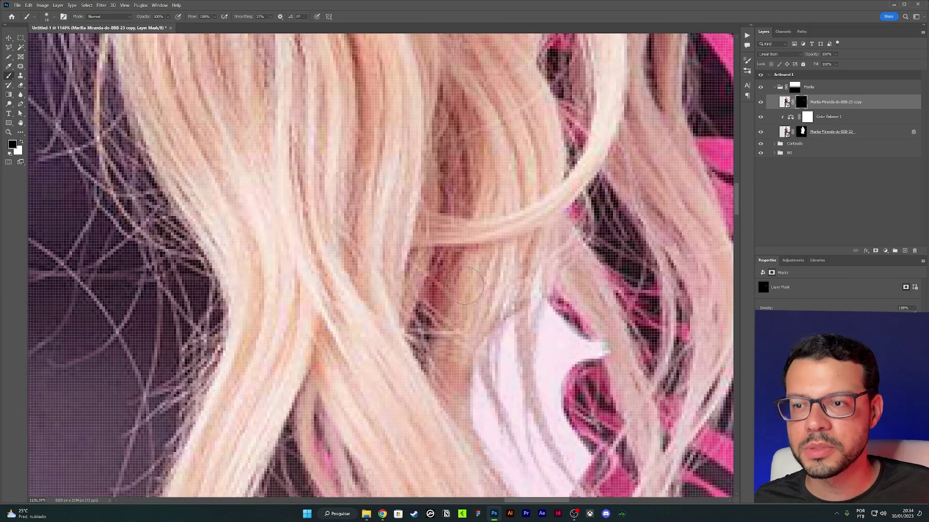
pyautogui.press('x')
pyautogui.scroll(-2, 503, 290)
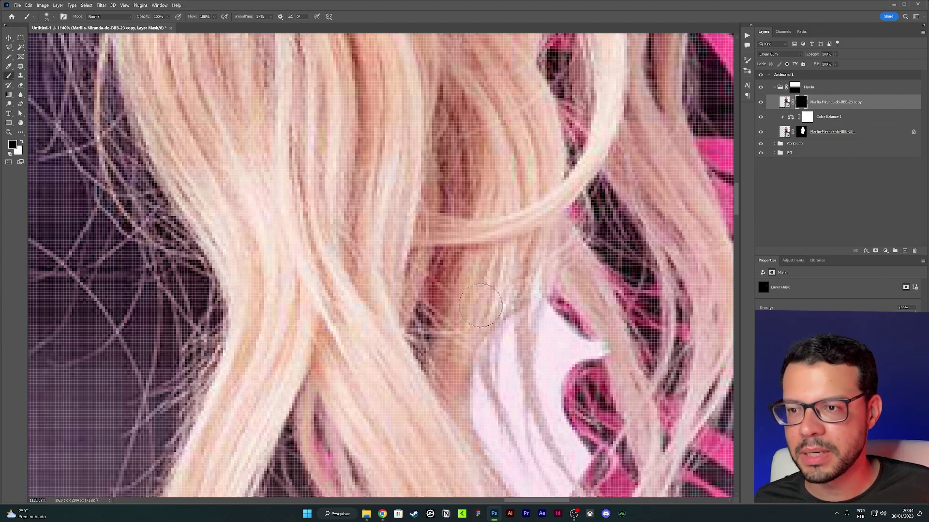
pyautogui.scroll(-6, 435, 232)
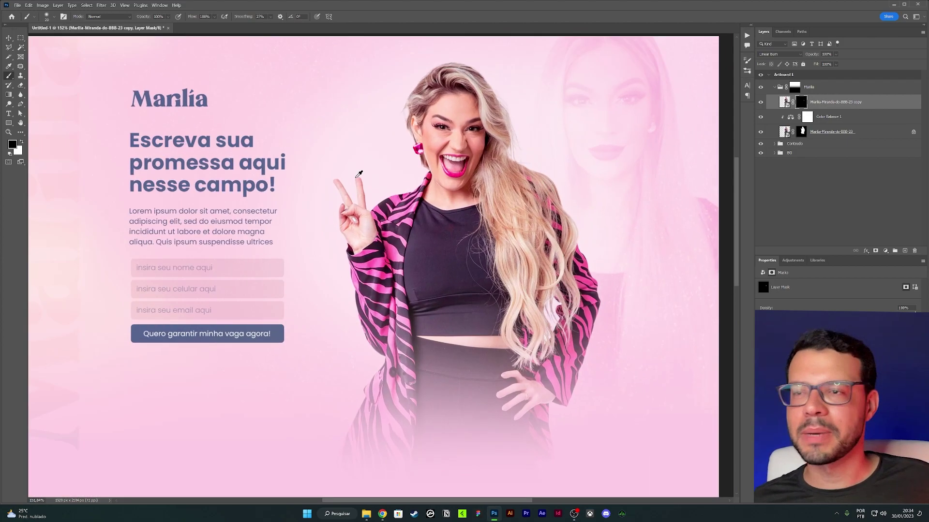
pyautogui.moveTo(359, 175); pyautogui.dragTo(359, 178)
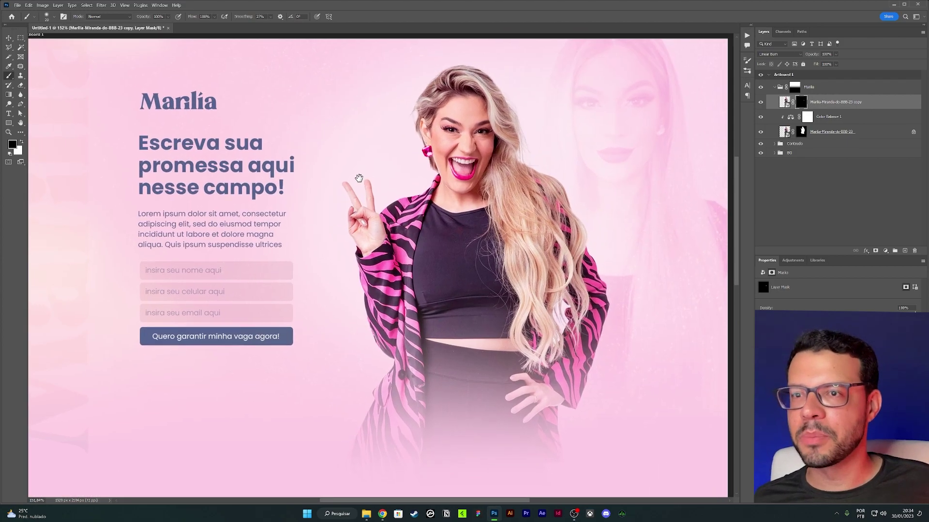
pyautogui.click(777, 89)
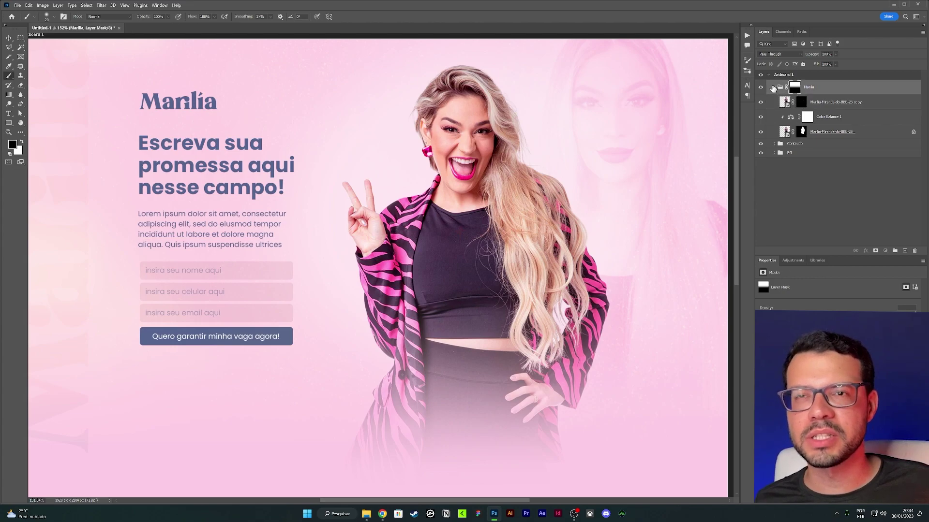
pyautogui.click(785, 103)
# Add a pink Solid Color fill layer set to Screen blending
pyautogui.click(886, 251)
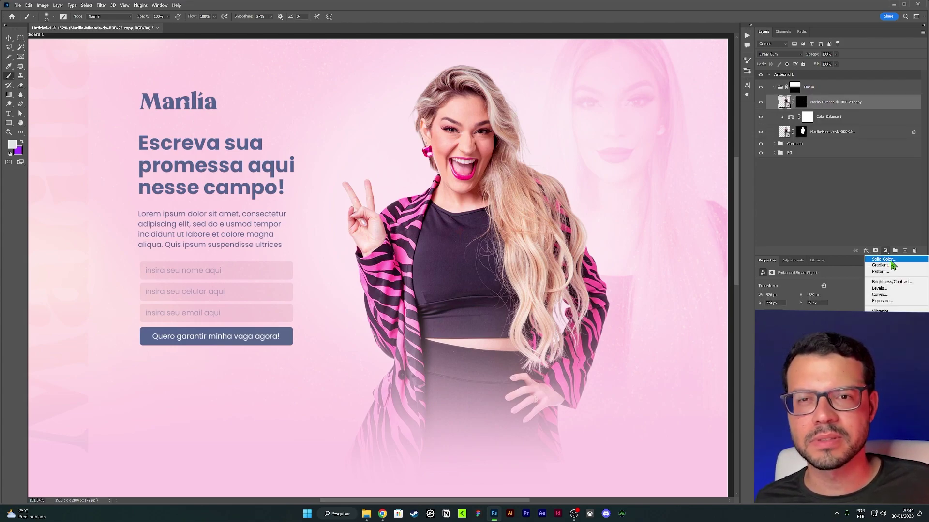
pyautogui.moveTo(690, 220); pyautogui.dragTo(691, 240)
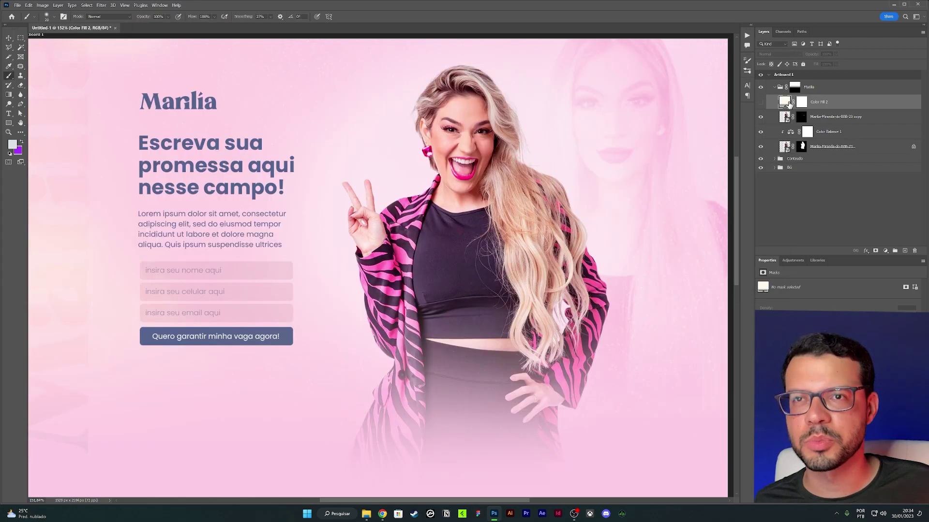
pyautogui.click(752, 150)
pyautogui.click(779, 54)
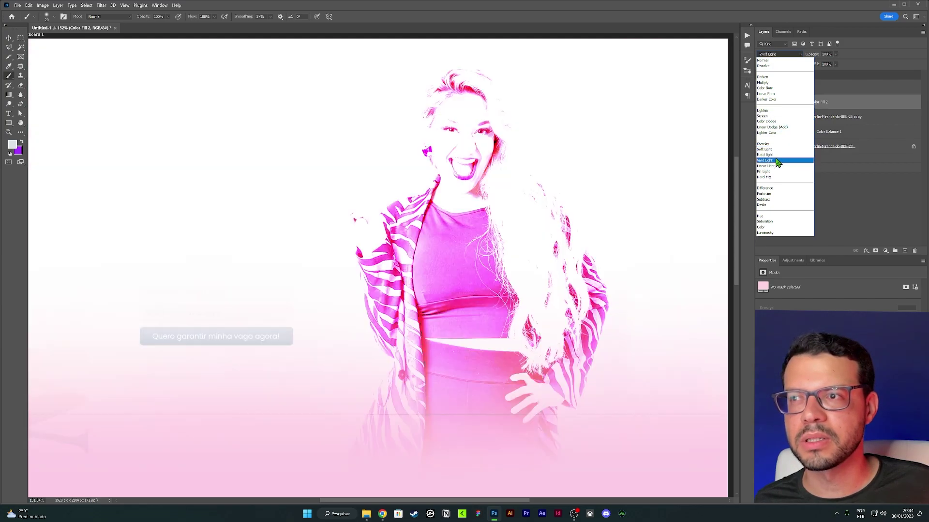
pyautogui.click(779, 116)
# Invert the fill mask to black, paint a ~271 px soft white glow, and raise opacity to 97%
pyautogui.click(801, 103)
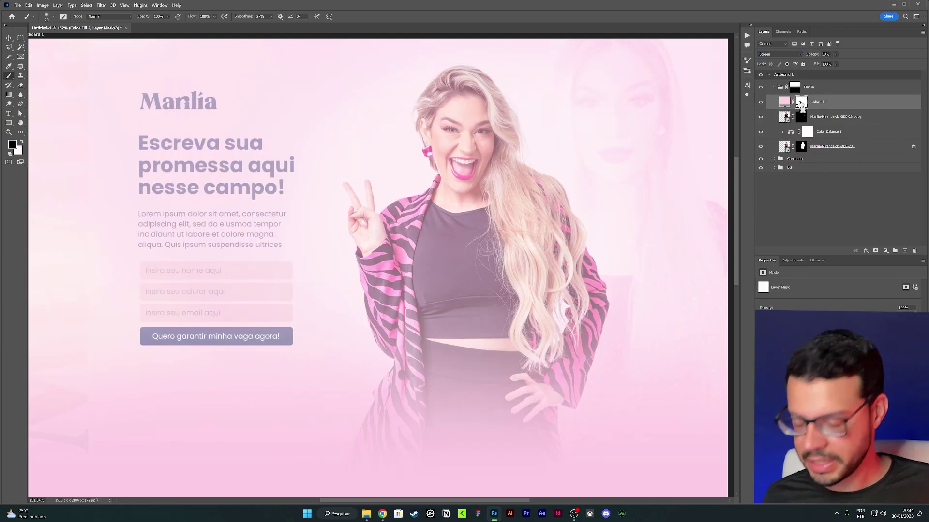
pyautogui.hotkey('ctrl', 'i')
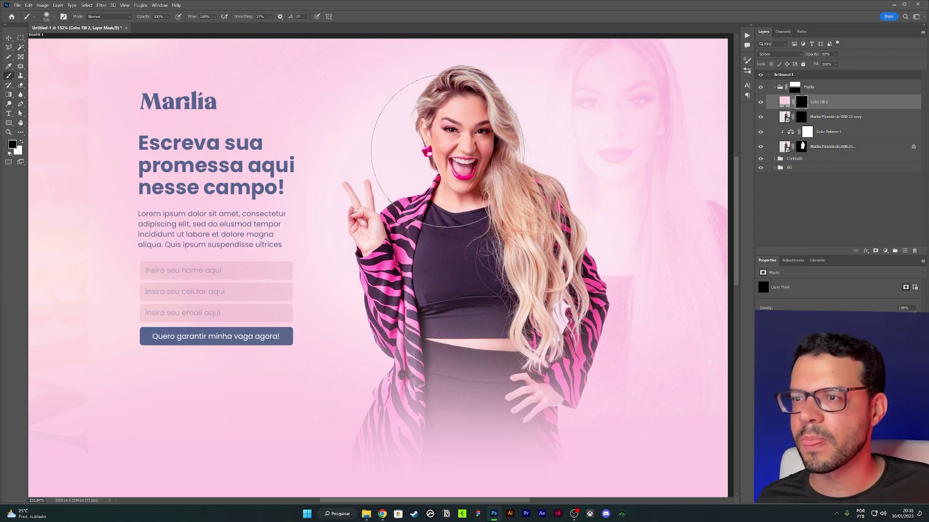
pyautogui.press('x')
pyautogui.keyDown('alt'); pyautogui.rightClick(431, 167); pyautogui.keyUp('alt')
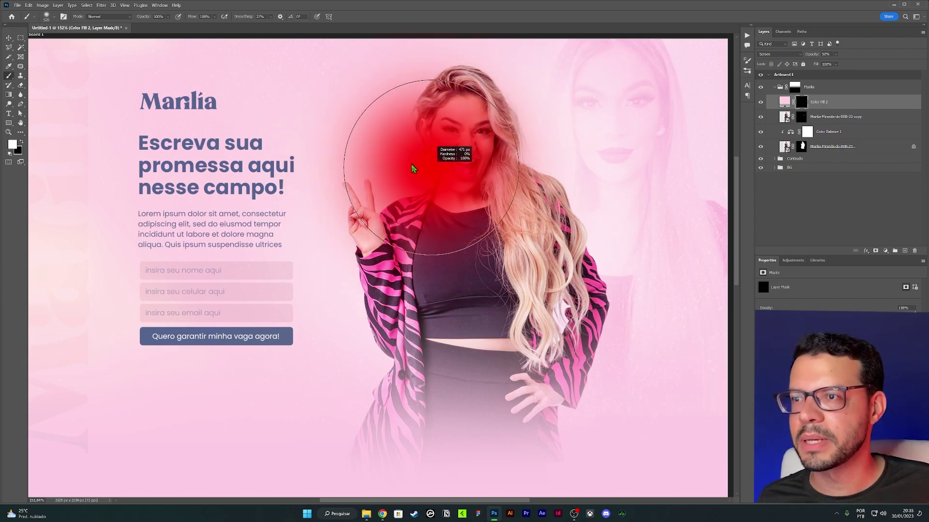
pyautogui.moveTo(413, 168); pyautogui.dragTo(403, 178)
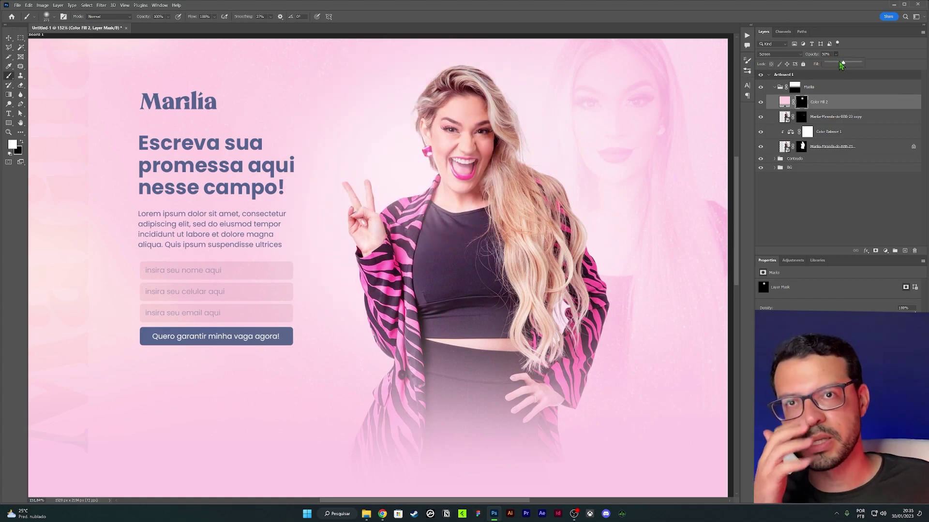
pyautogui.moveTo(836, 54); pyautogui.dragTo(861, 68)
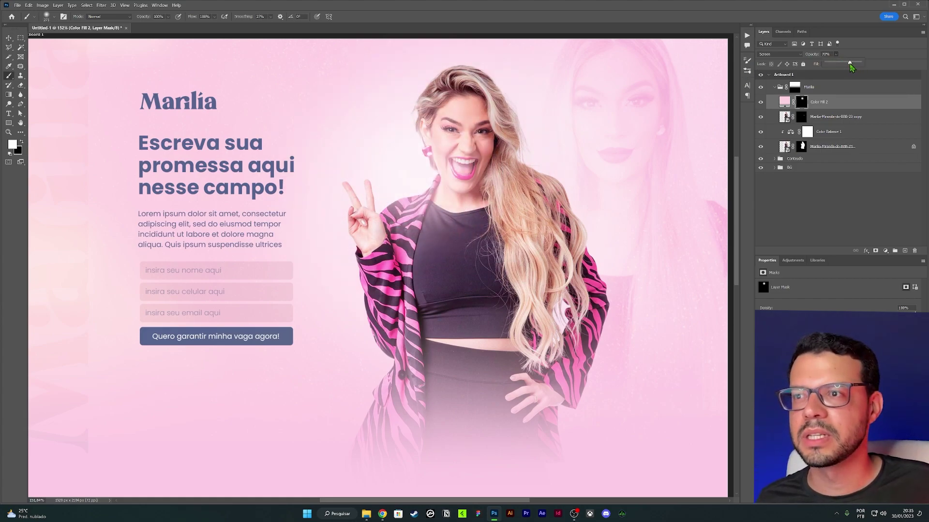